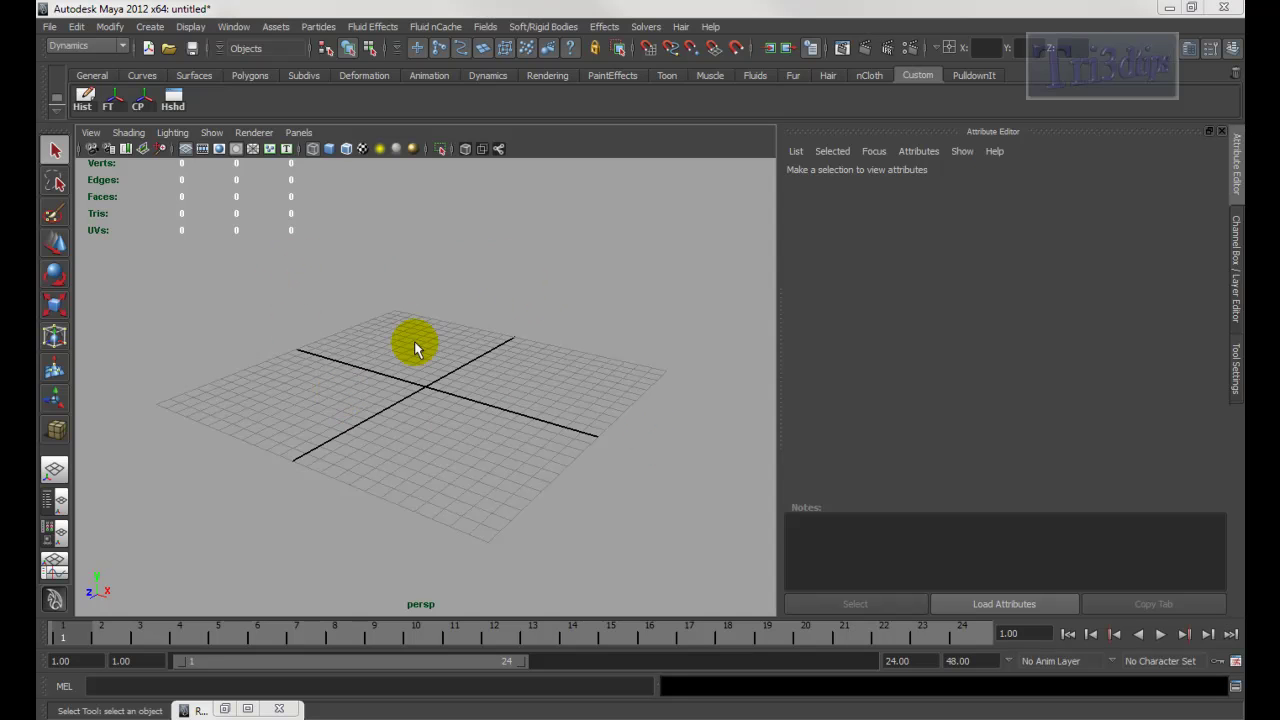
Open the my_lightScope.ma scene, discarding changes to the untitled scene
click(169, 52)
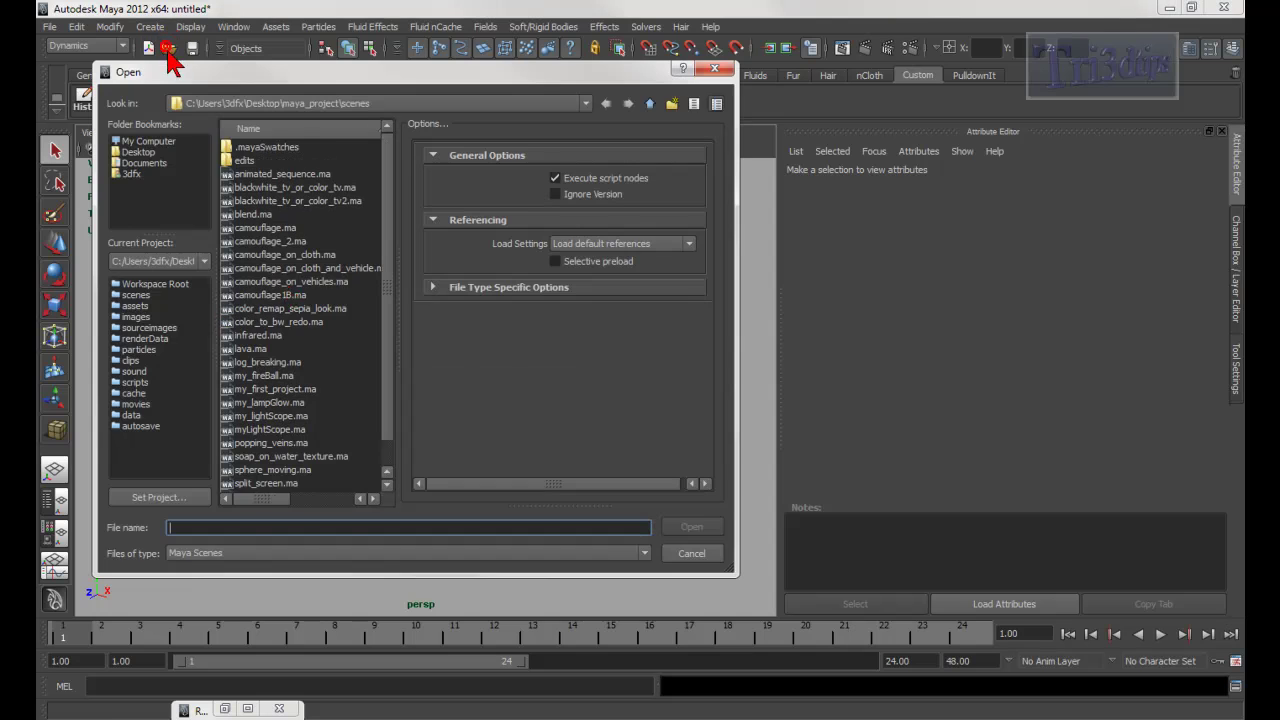
double_click(278, 417)
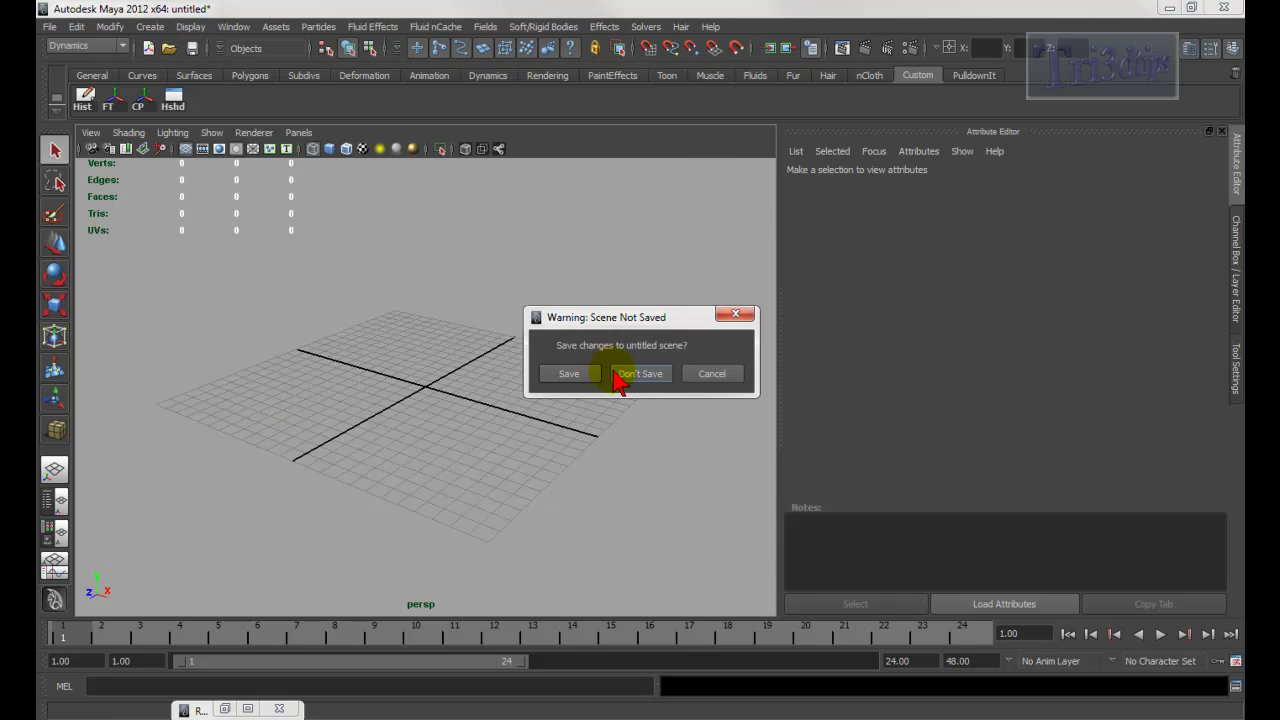
click(622, 372)
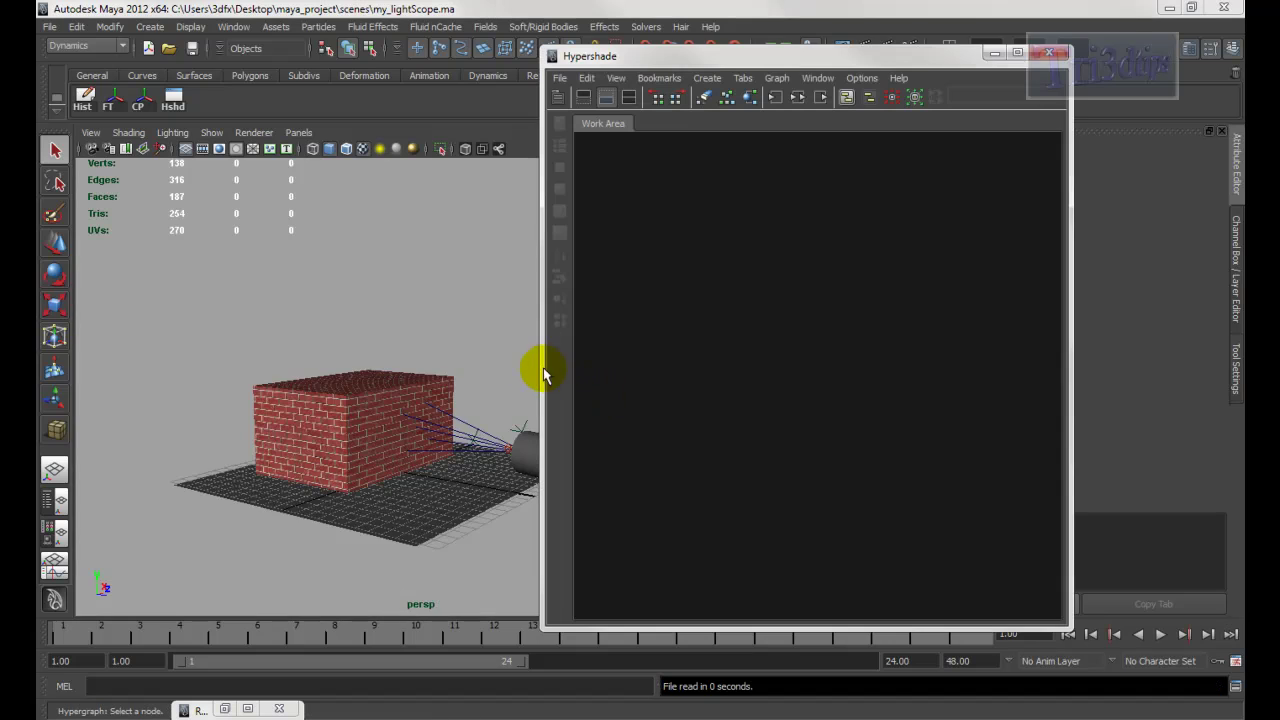
Test-rotate the light cylinder, undo the rotation, then render the current frame
alt+drag(523, 363, 471, 423)
click(425, 452)
key(e)
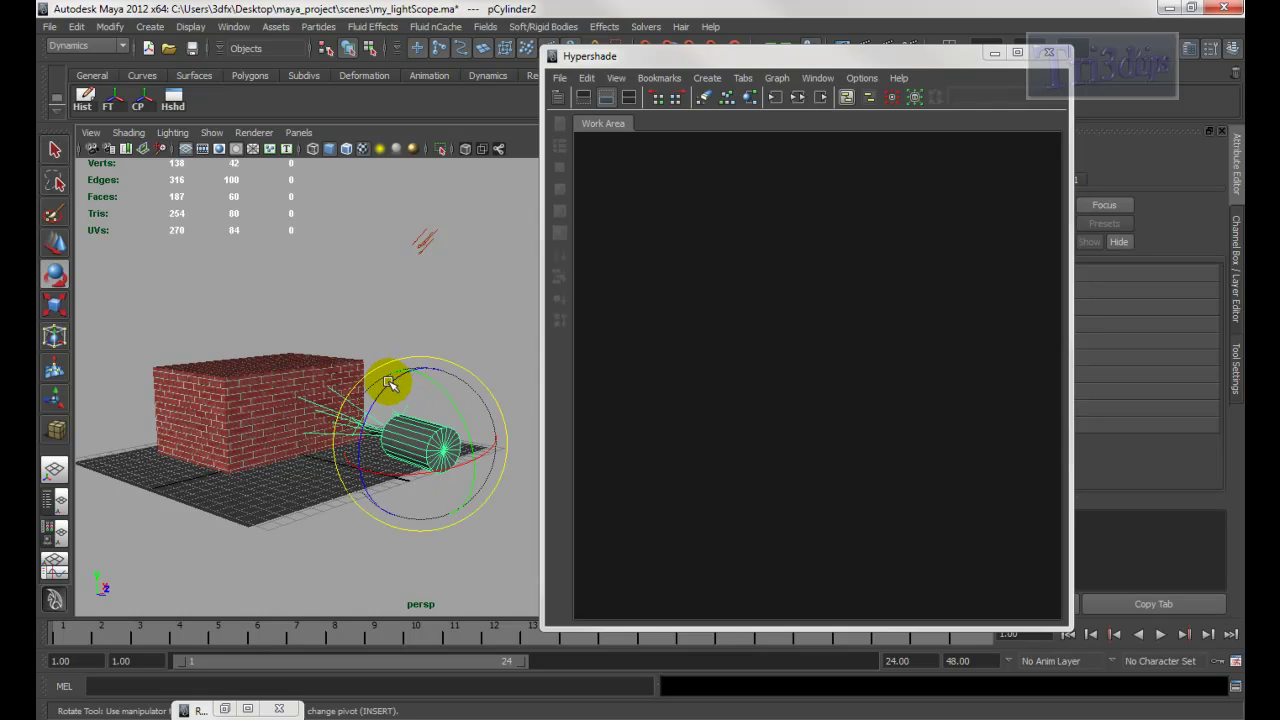
drag(390, 383, 370, 453)
key(ctrl+z)
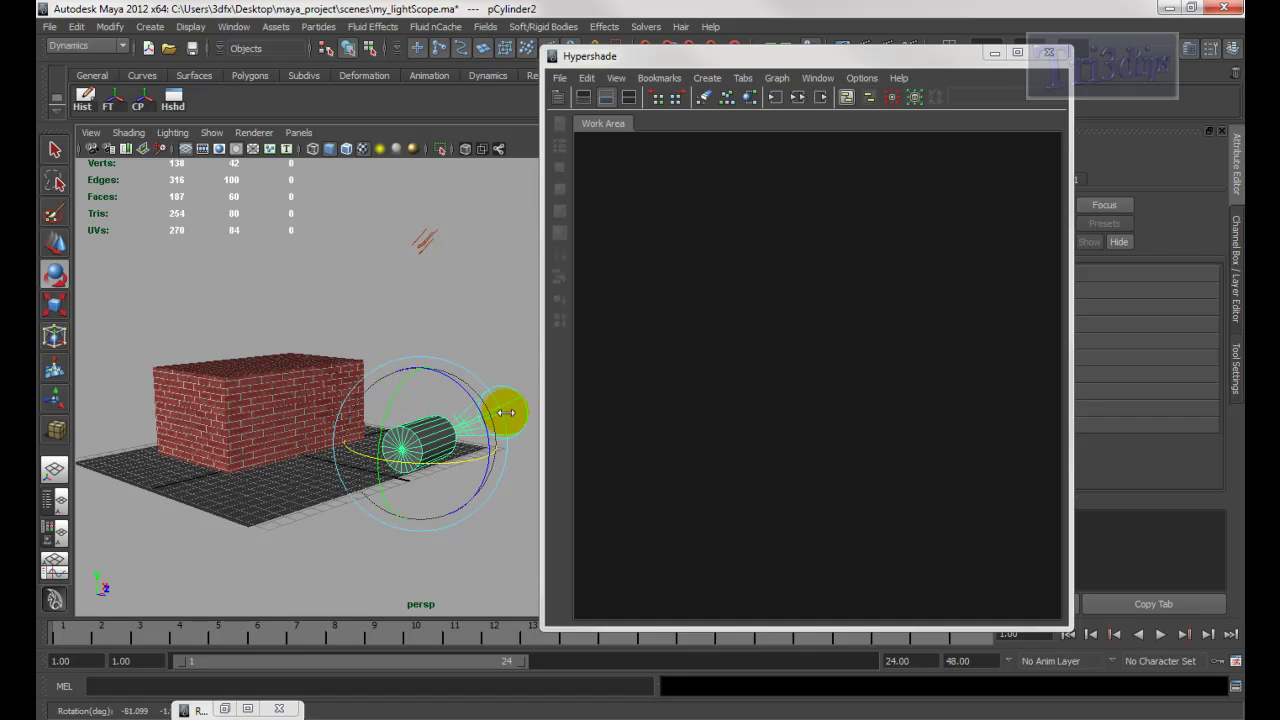
click(992, 55)
click(865, 49)
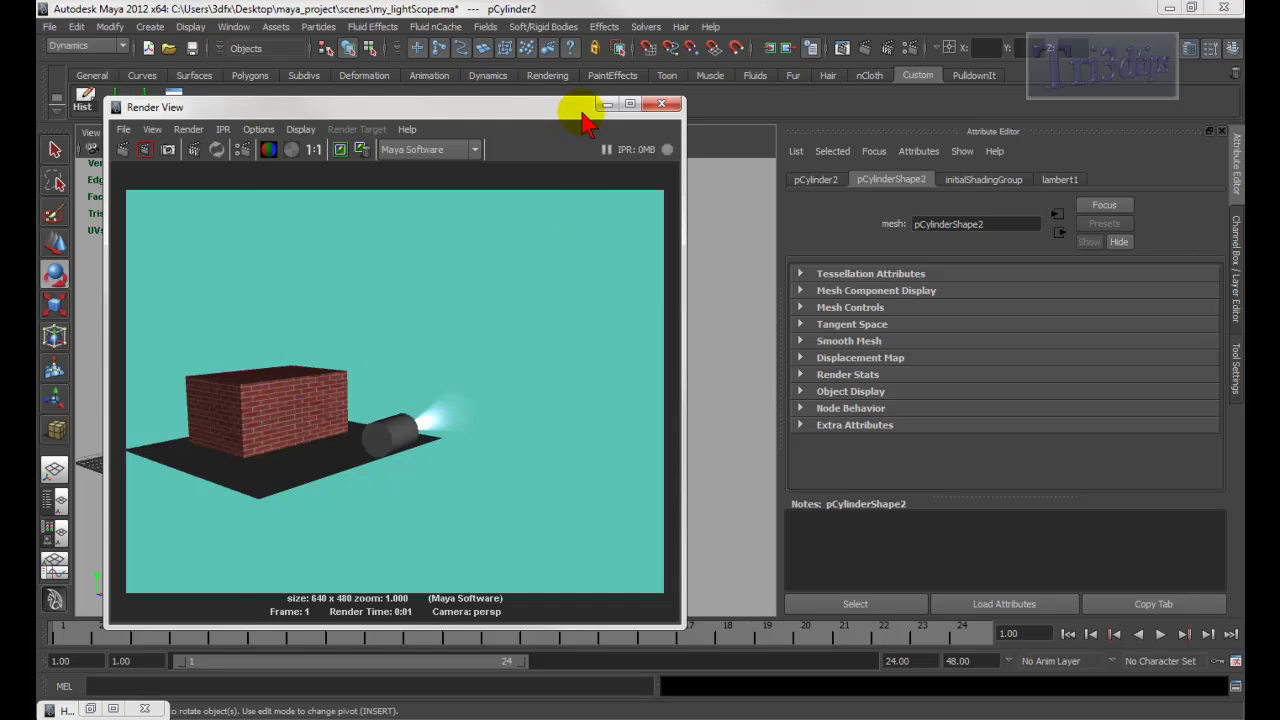
Rotate the light cylinder toward the brick wall and render a region around the box in wireframe view
drag(586, 108, 1091, 106)
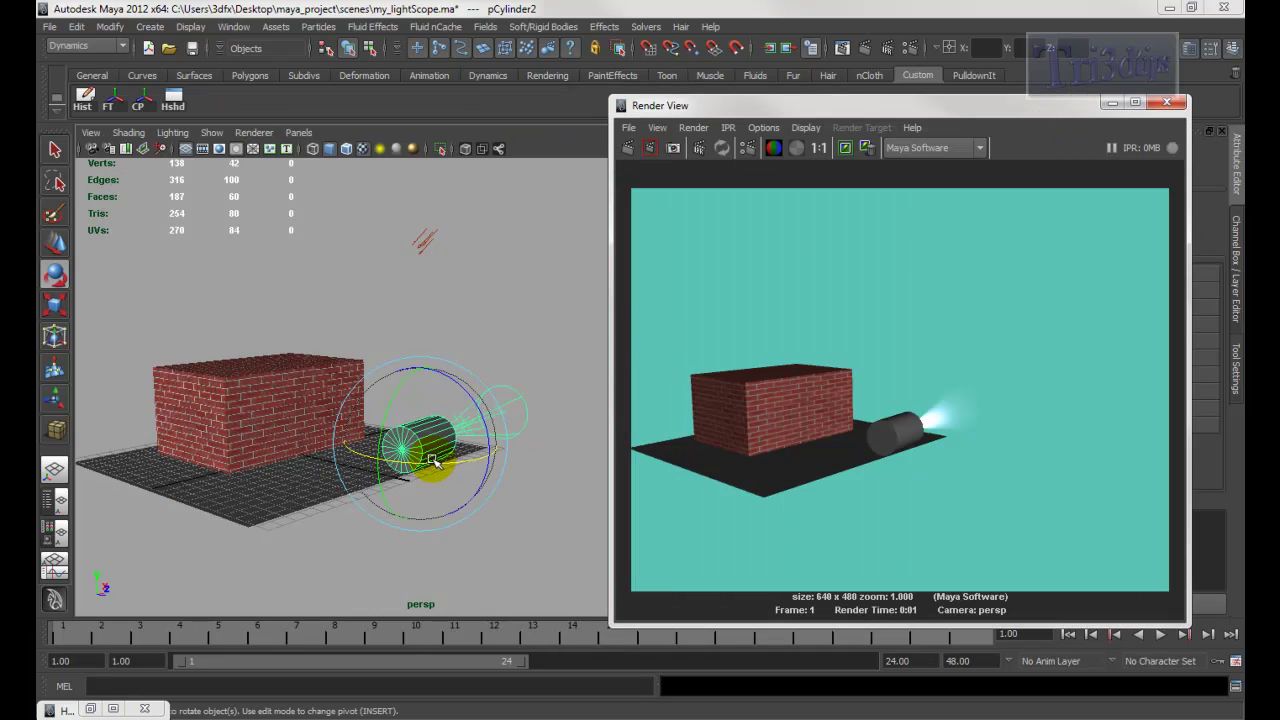
drag(434, 464, 506, 472)
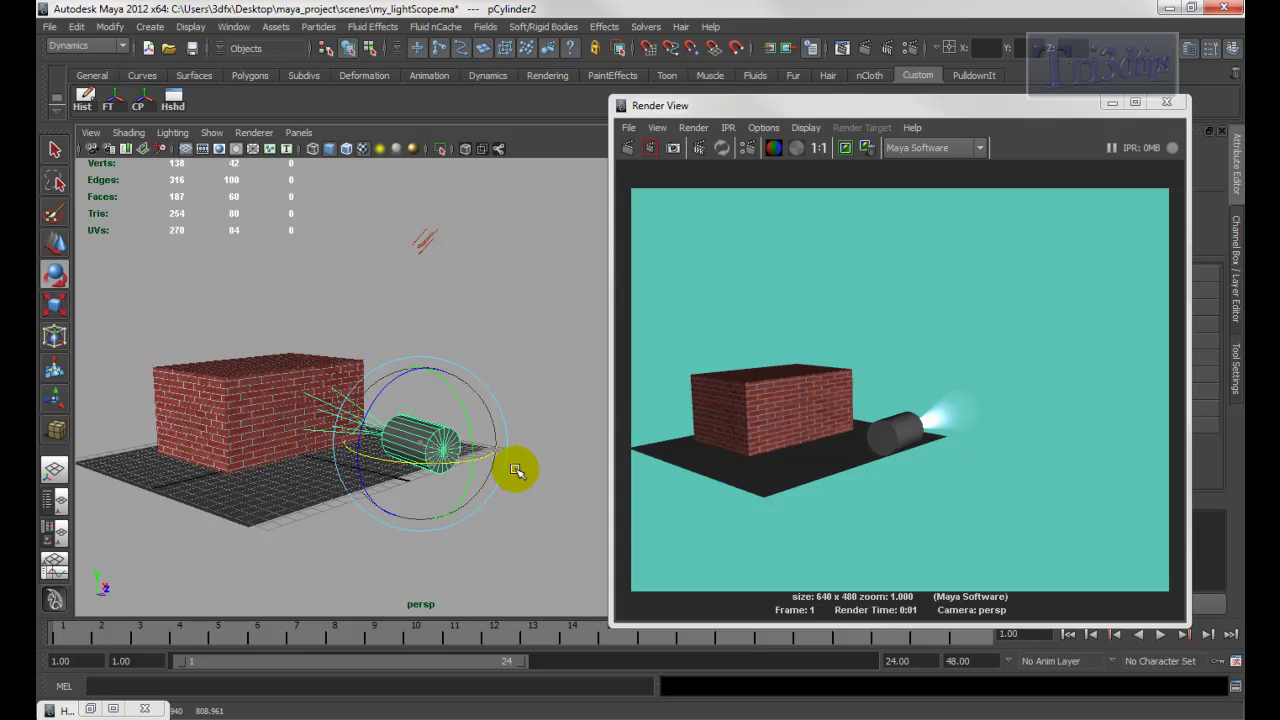
drag(680, 294, 981, 533)
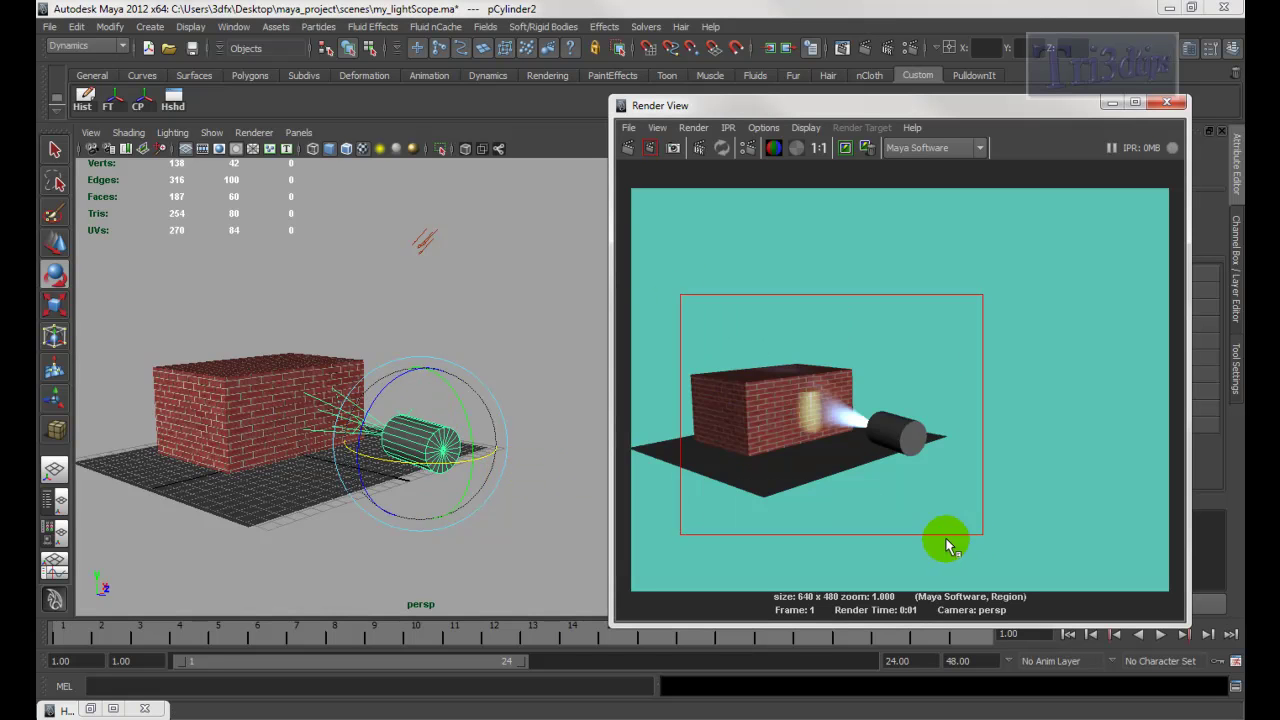
click(789, 422)
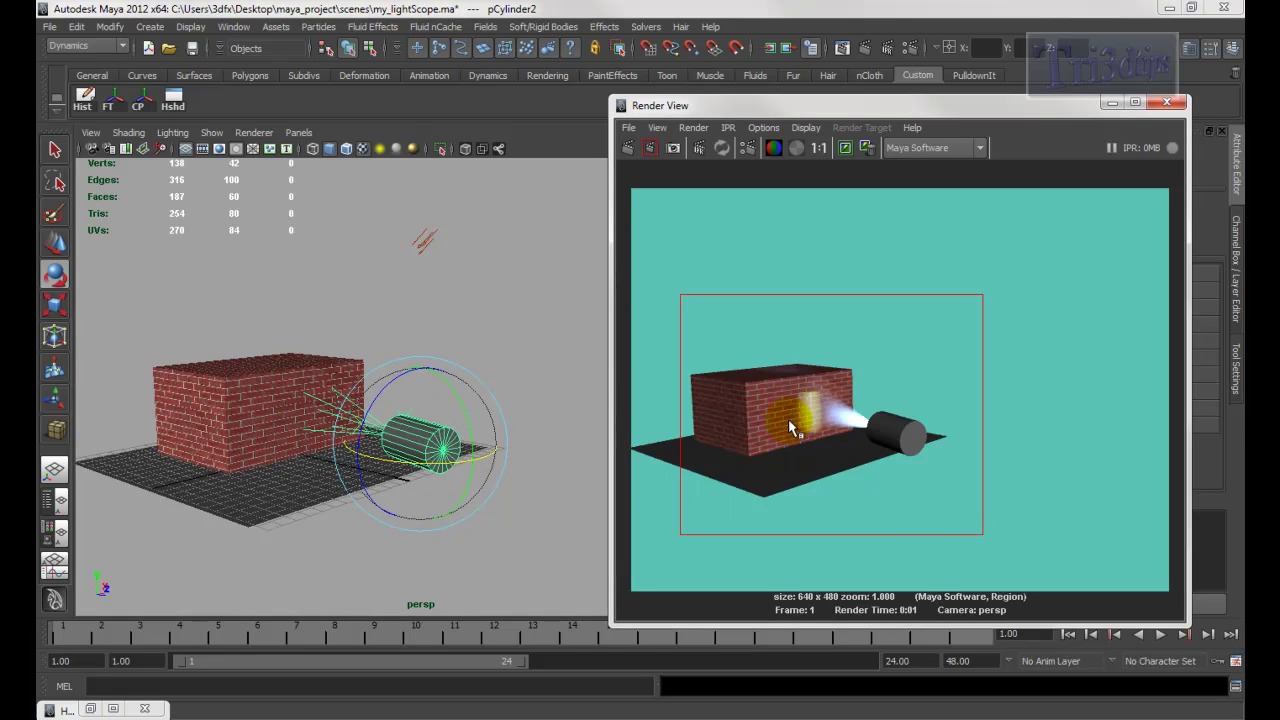
click(437, 309)
key(4)
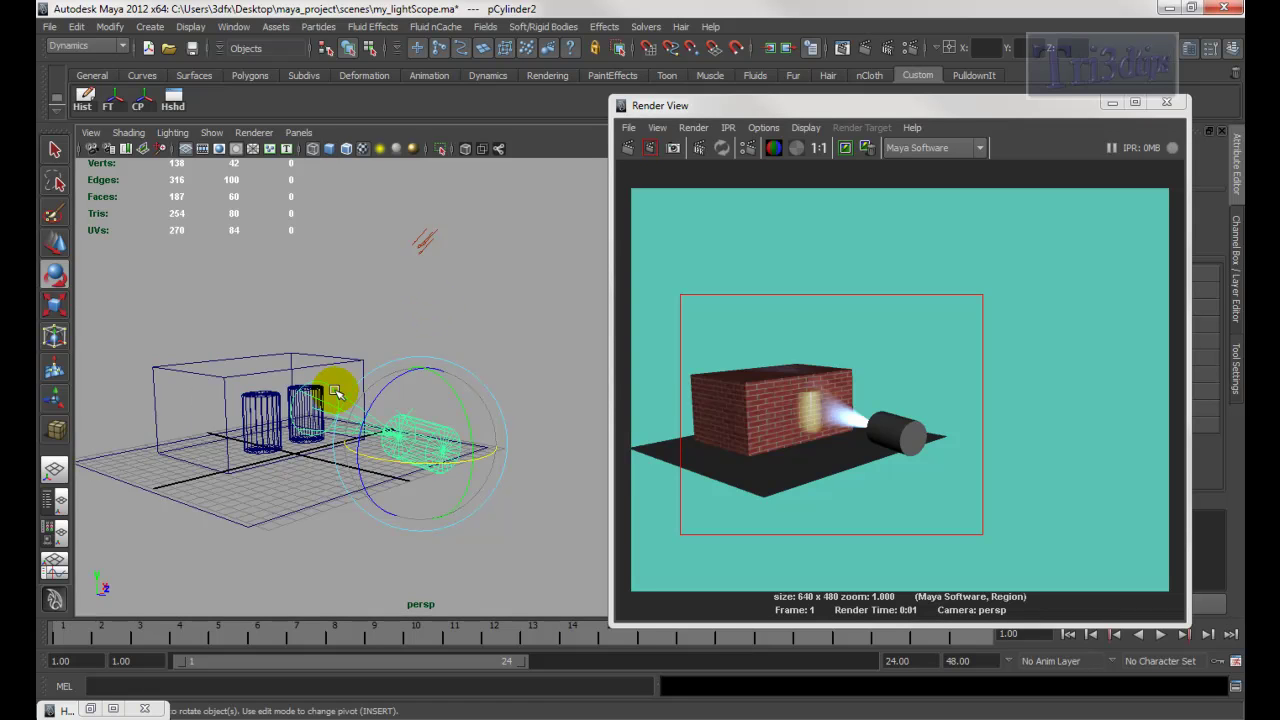
click(983, 434)
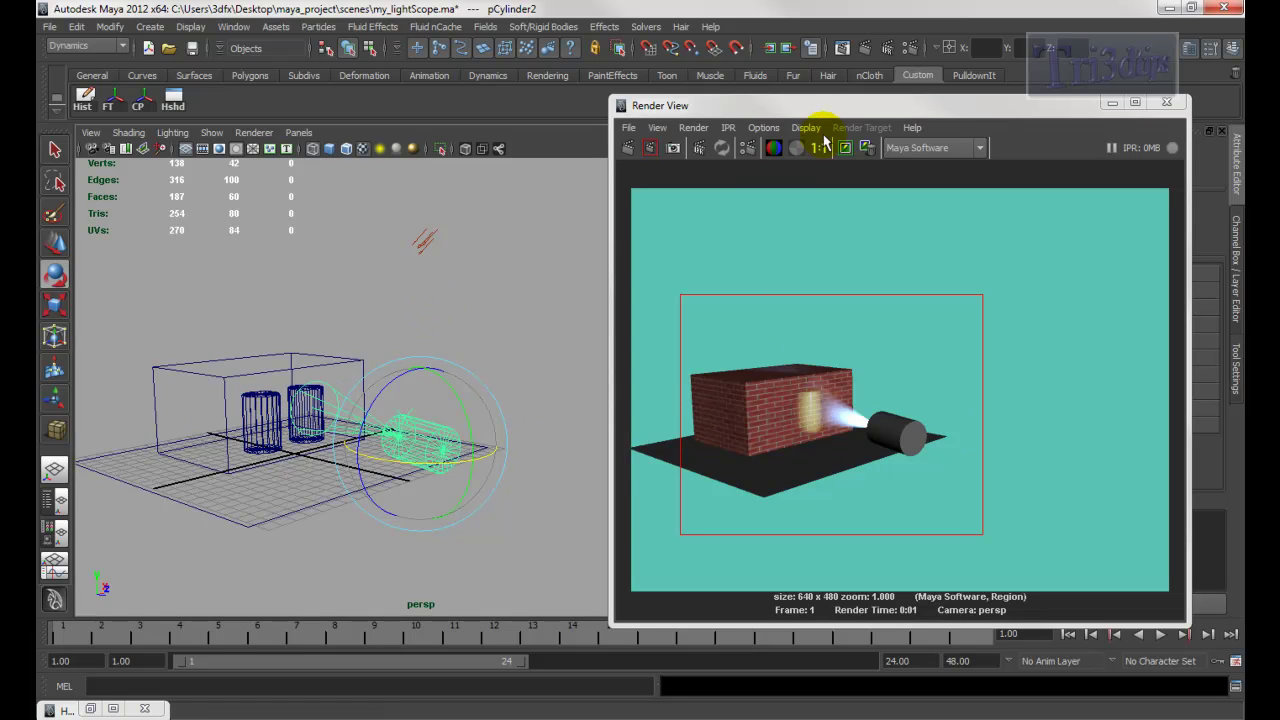
Run an IPR render on a tuning region while turning the spotlight to move its spot
click(698, 148)
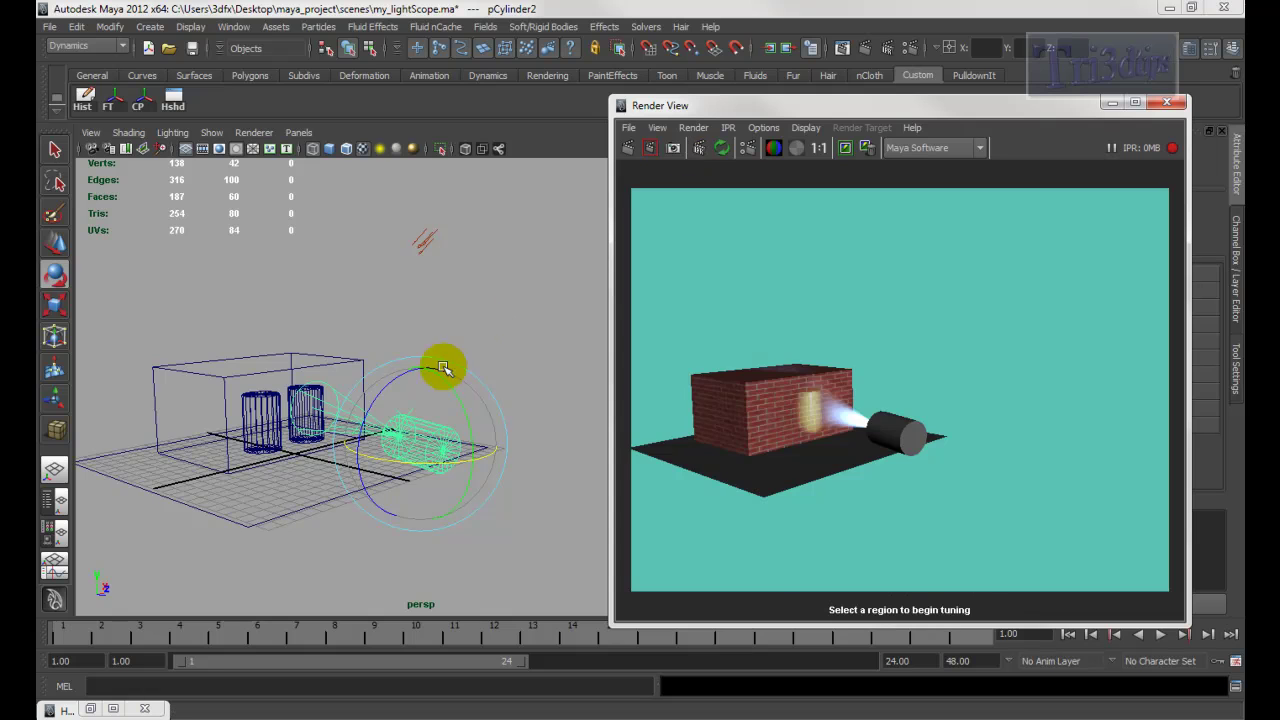
click(437, 463)
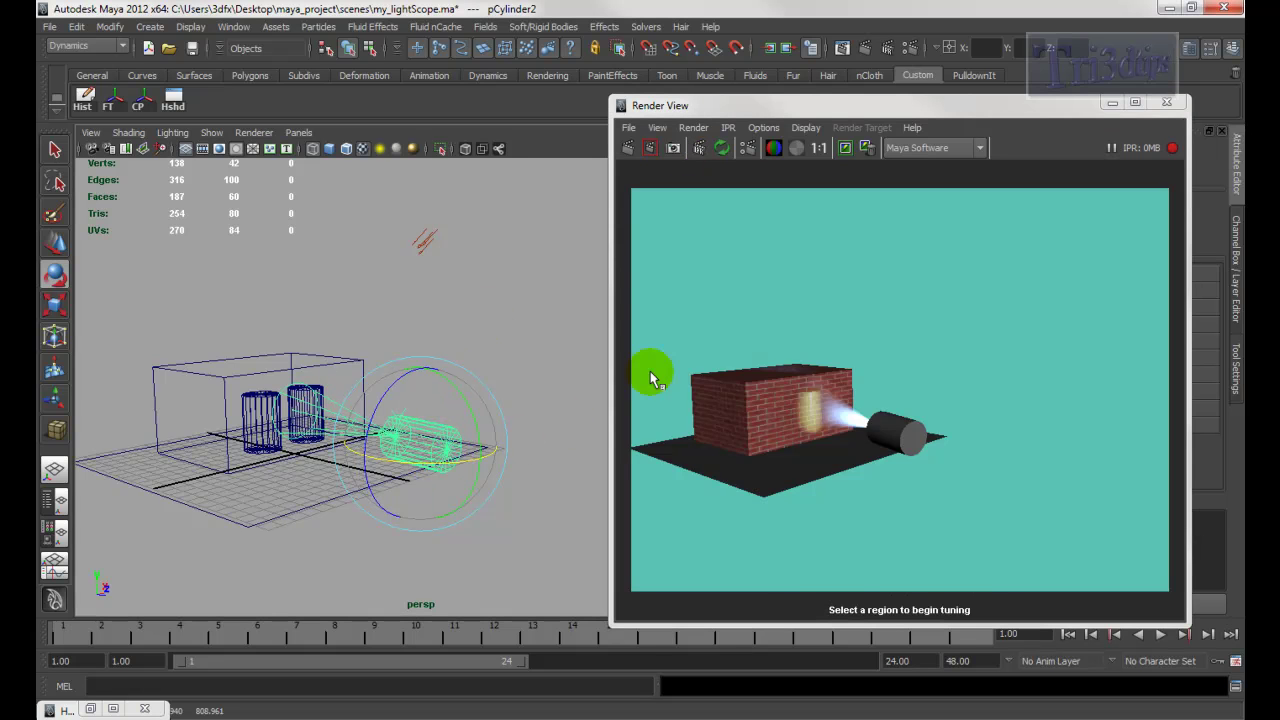
drag(683, 328, 958, 478)
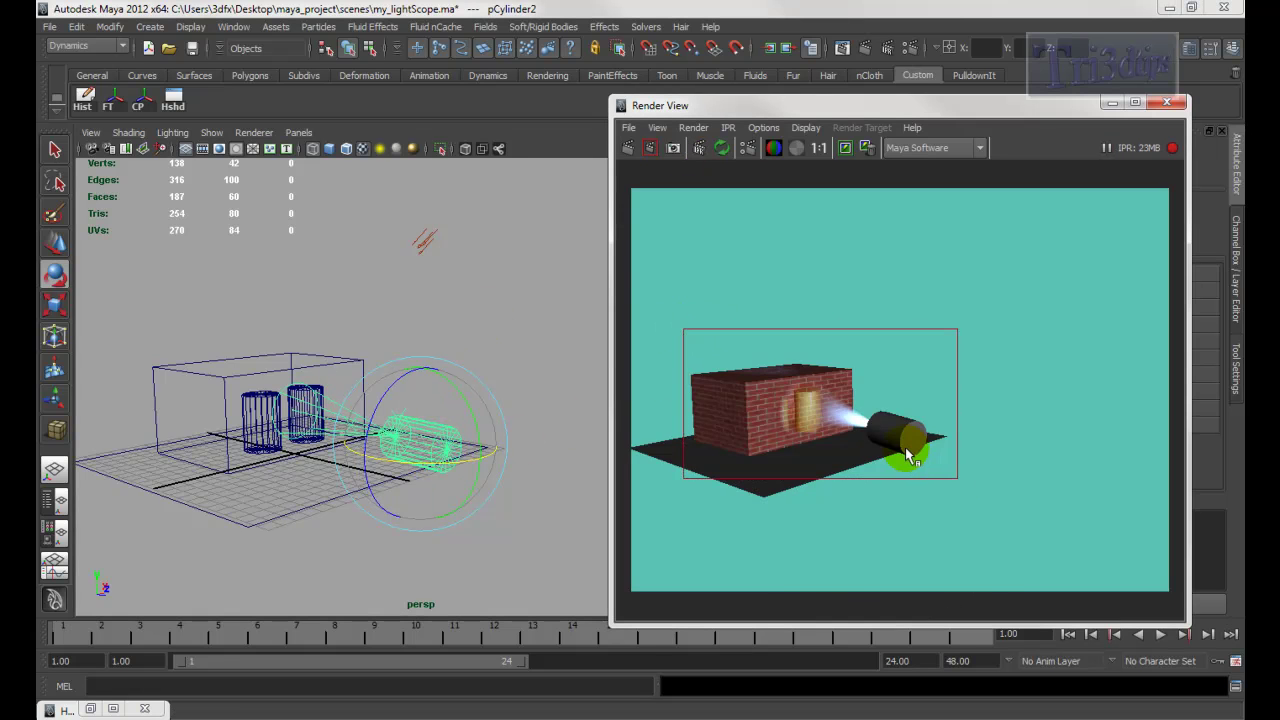
click(421, 461)
drag(421, 461, 477, 483)
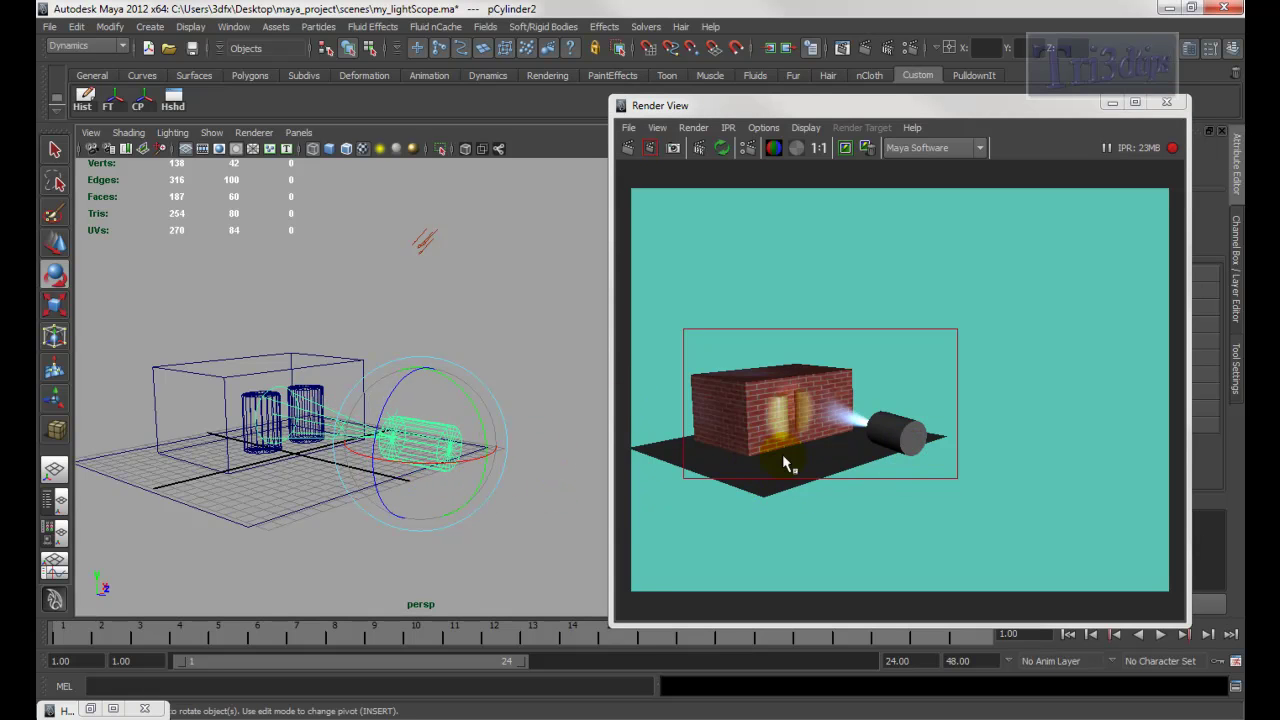
click(504, 265)
click(1170, 148)
Drag the light's aim handle toward the inner cylinders, then switch to shaded, textured display
click(1112, 102)
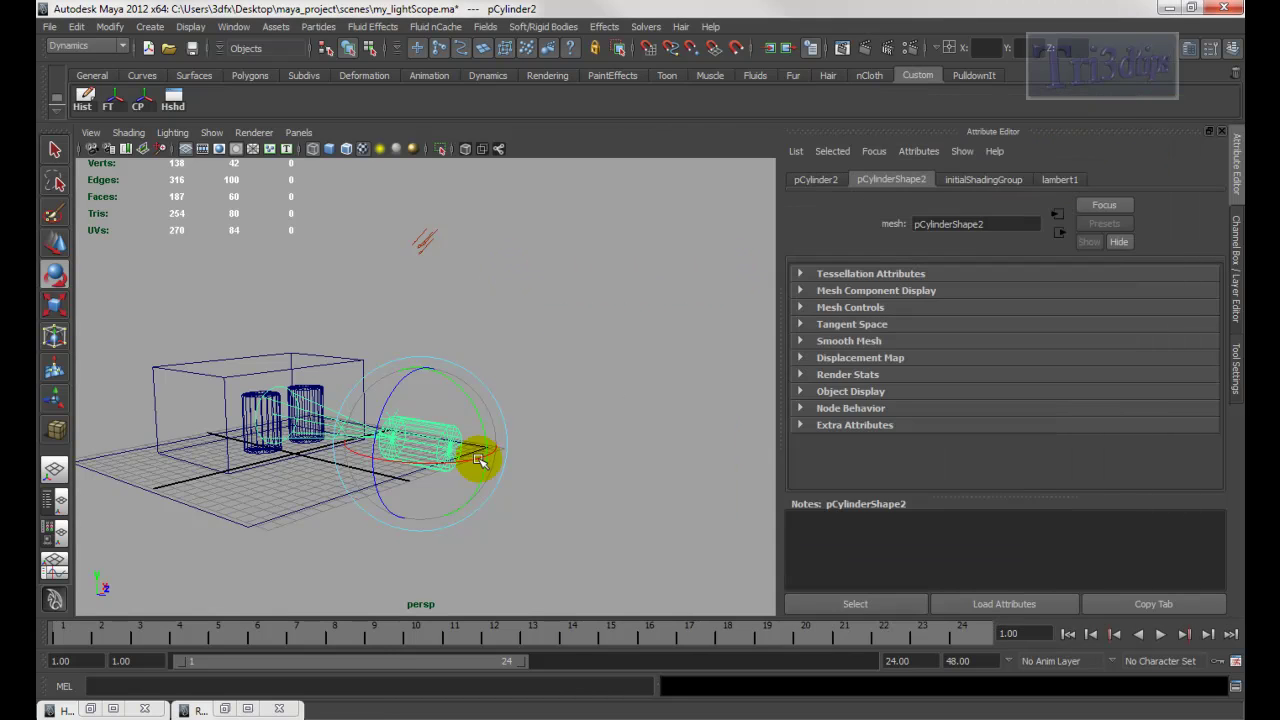
alt+drag(478, 324, 580, 374)
click(530, 512)
drag(530, 512, 421, 459)
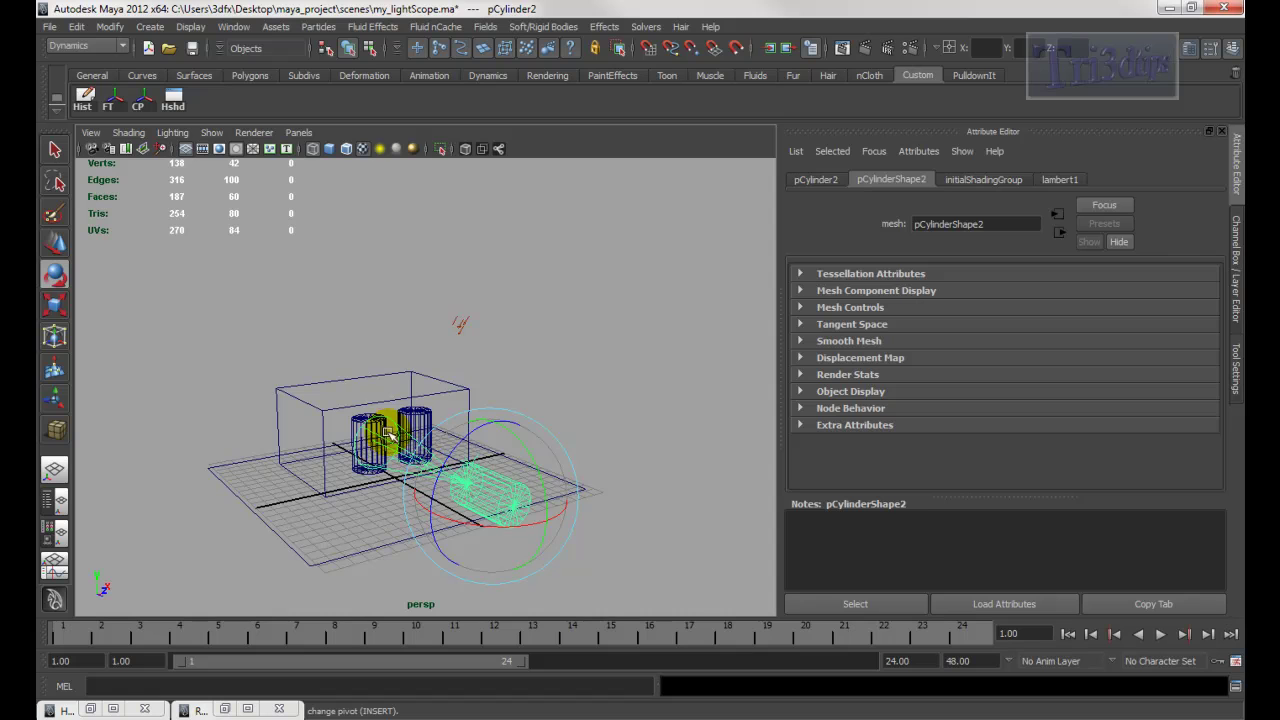
key(5)
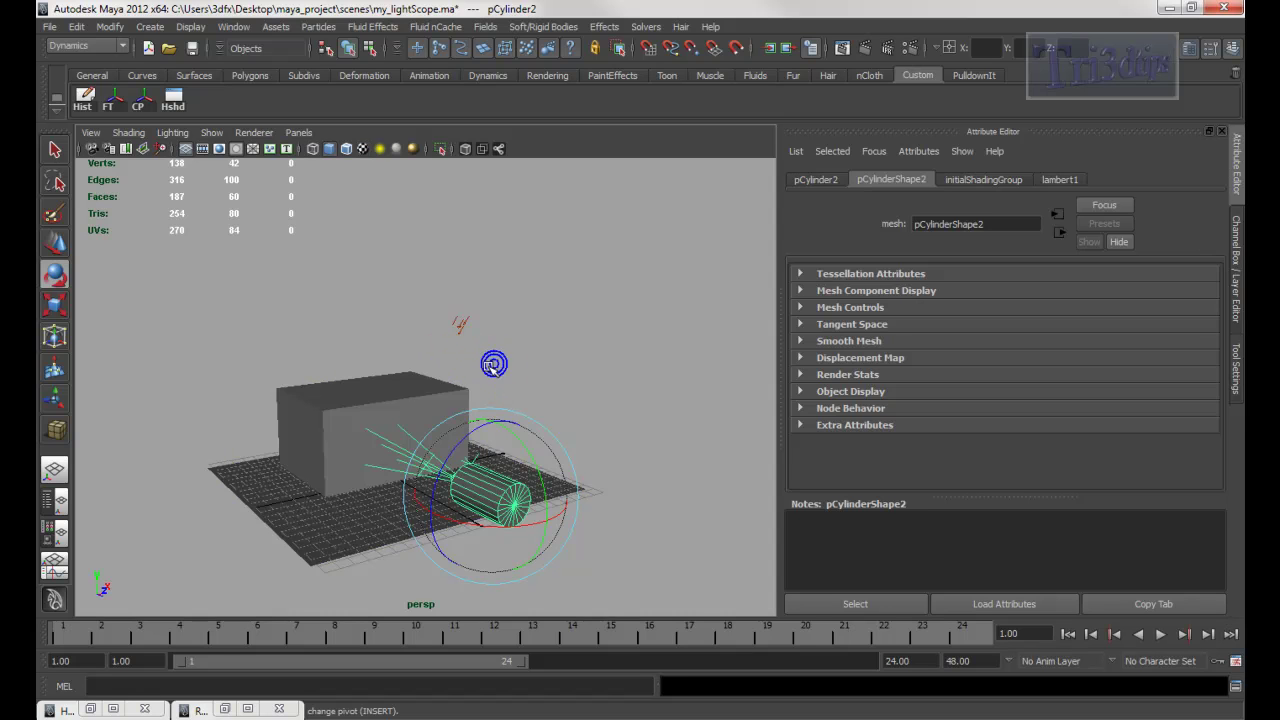
alt+drag(502, 370, 508, 366)
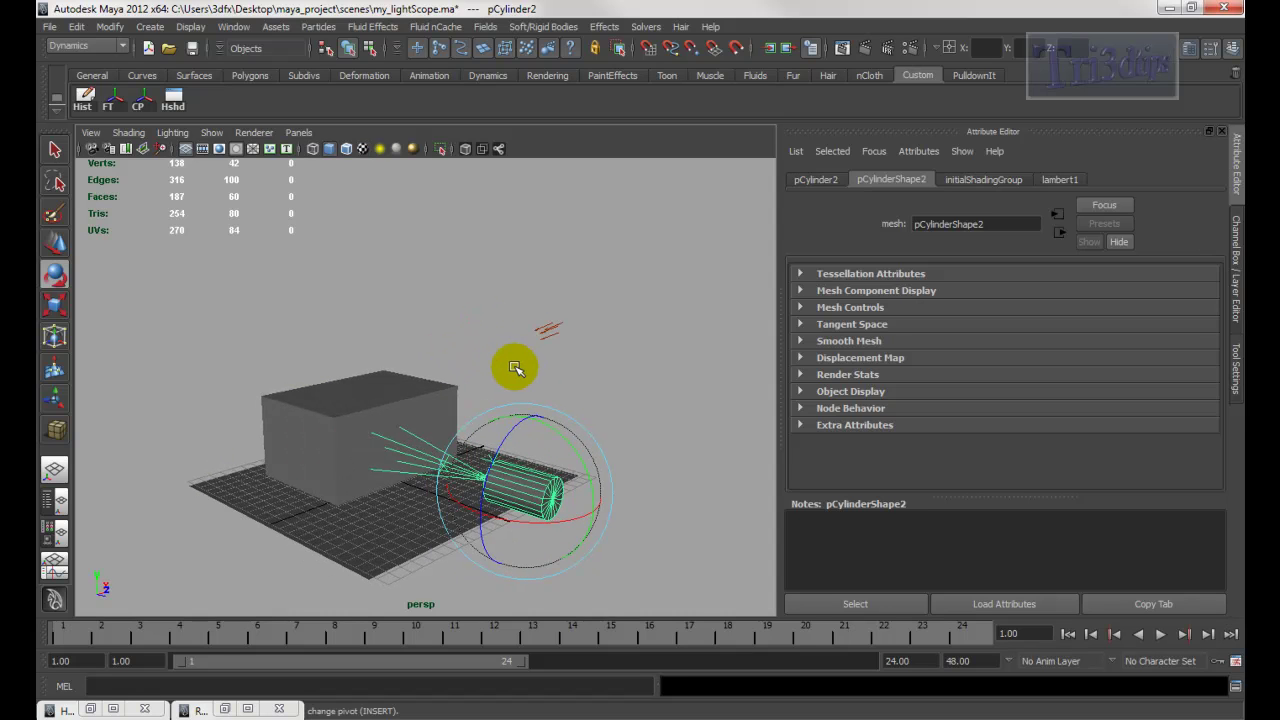
key(6)
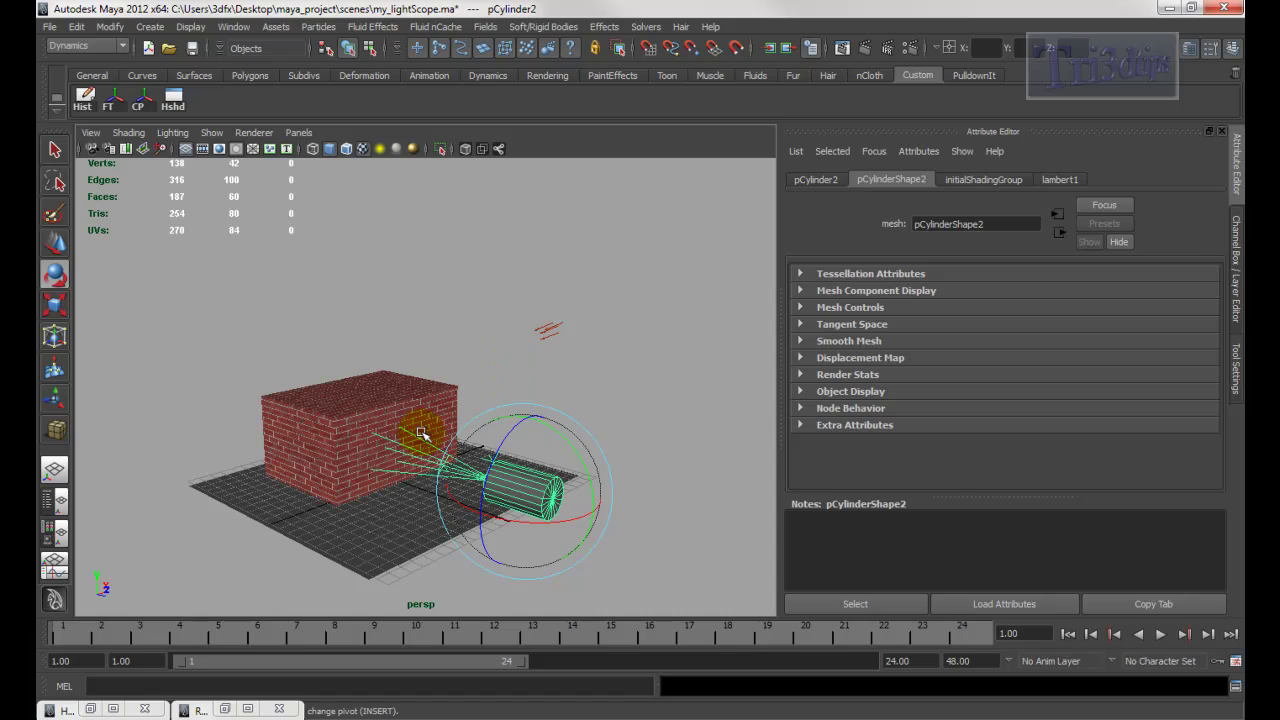
Start a new scene without saving and draw a polygon ground plane on the grid
click(148, 48)
click(634, 369)
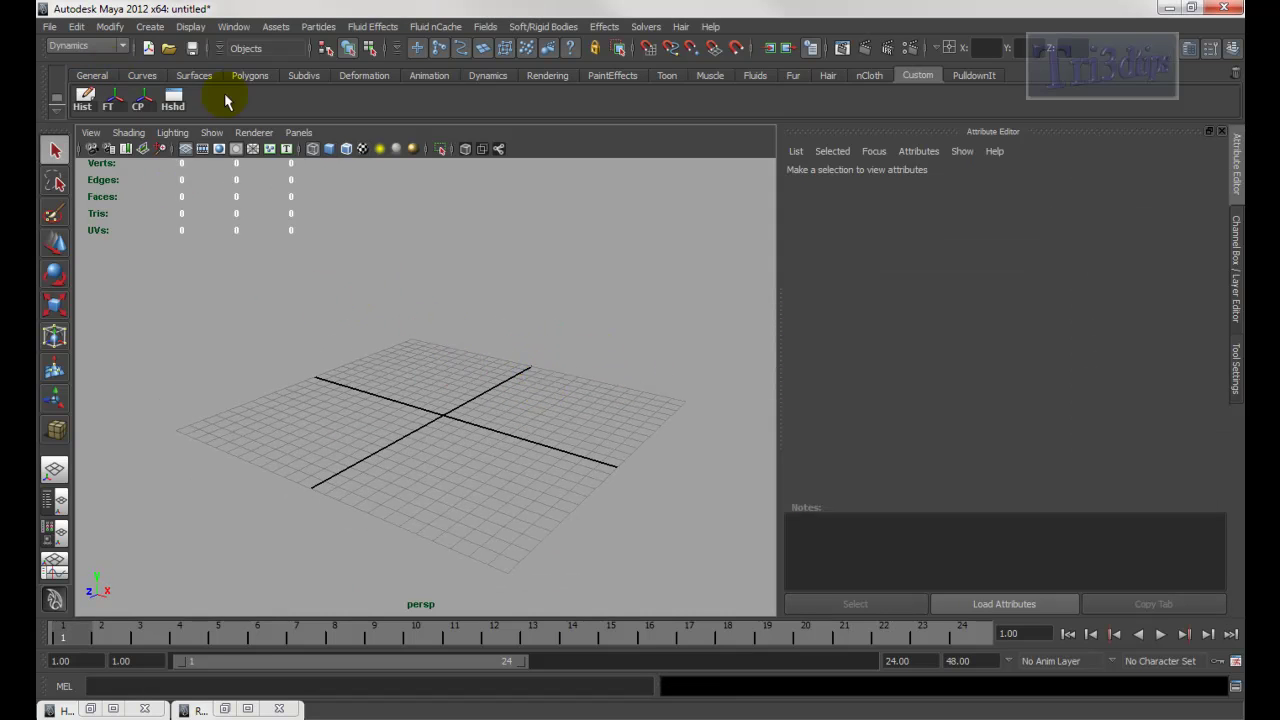
click(247, 77)
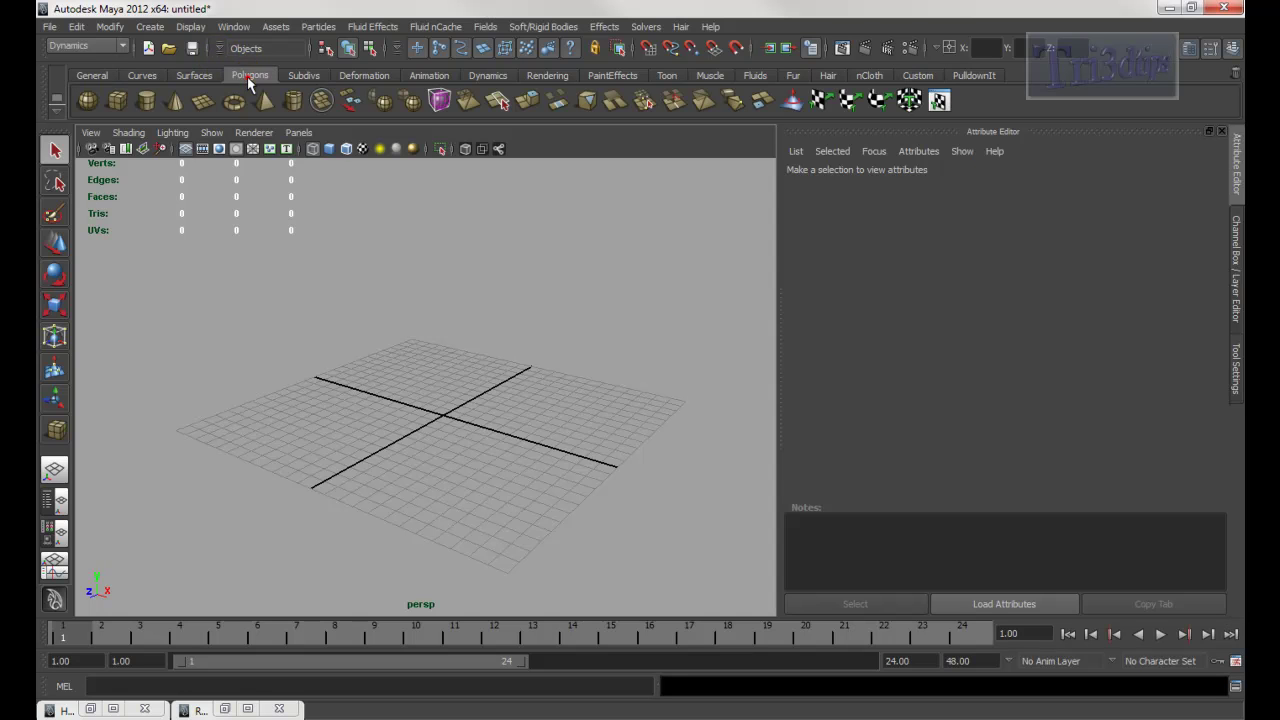
click(199, 100)
drag(206, 416, 652, 385)
Draw a polygon box and two cylinders inside it, then switch to smooth shading
click(117, 100)
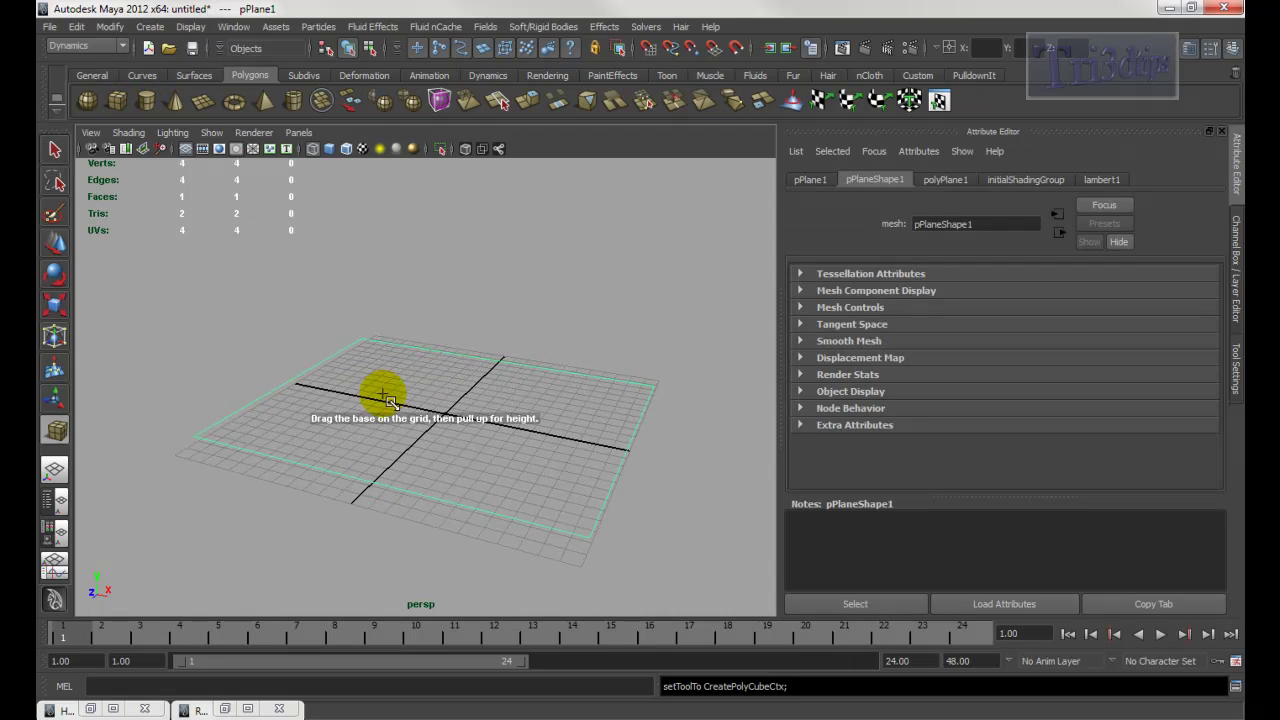
alt+drag(371, 380, 560, 393)
drag(560, 337, 571, 277)
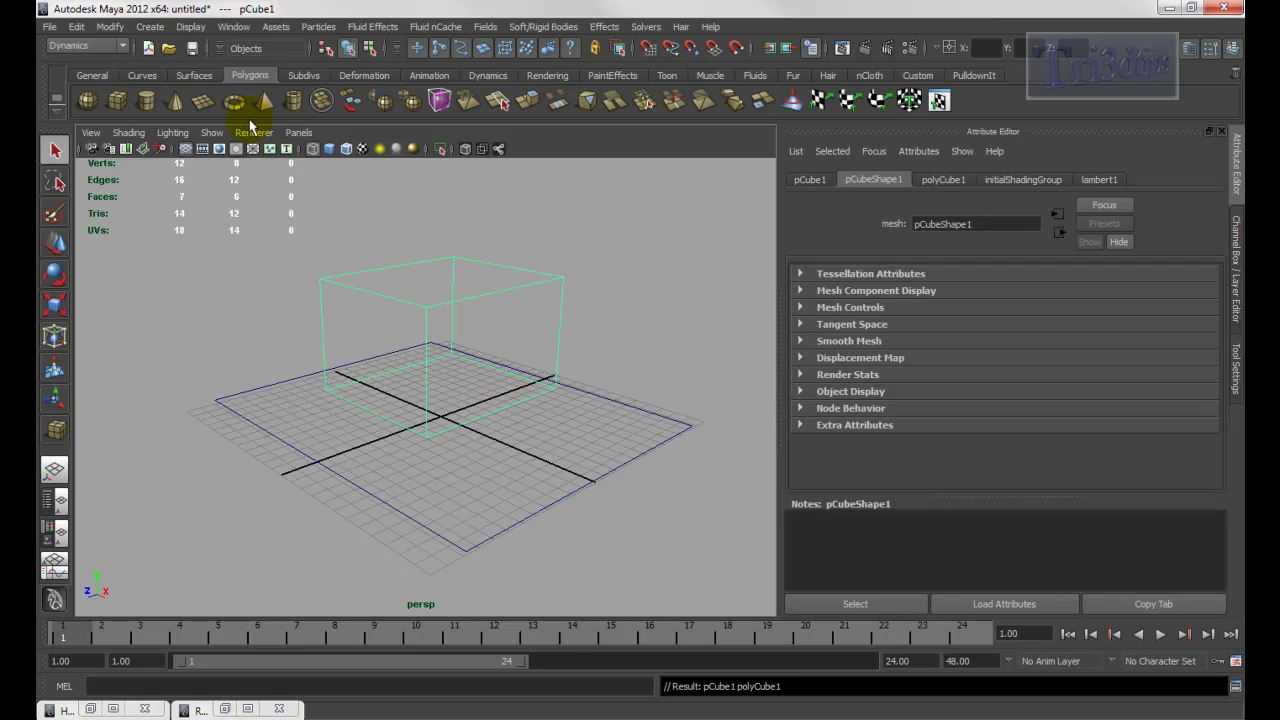
click(147, 103)
drag(408, 394, 428, 400)
drag(440, 350, 472, 327)
key(y)
alt+middle_drag(526, 311, 467, 342)
key(5)
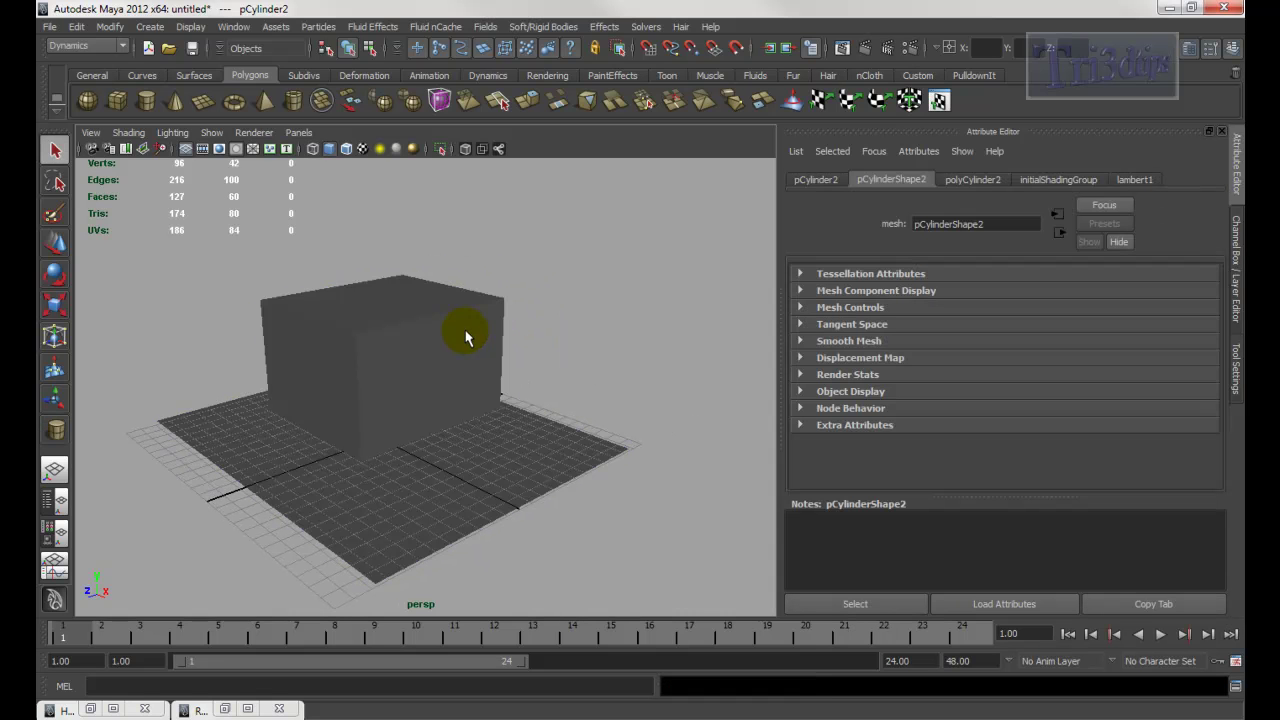
alt+drag(479, 265, 434, 280)
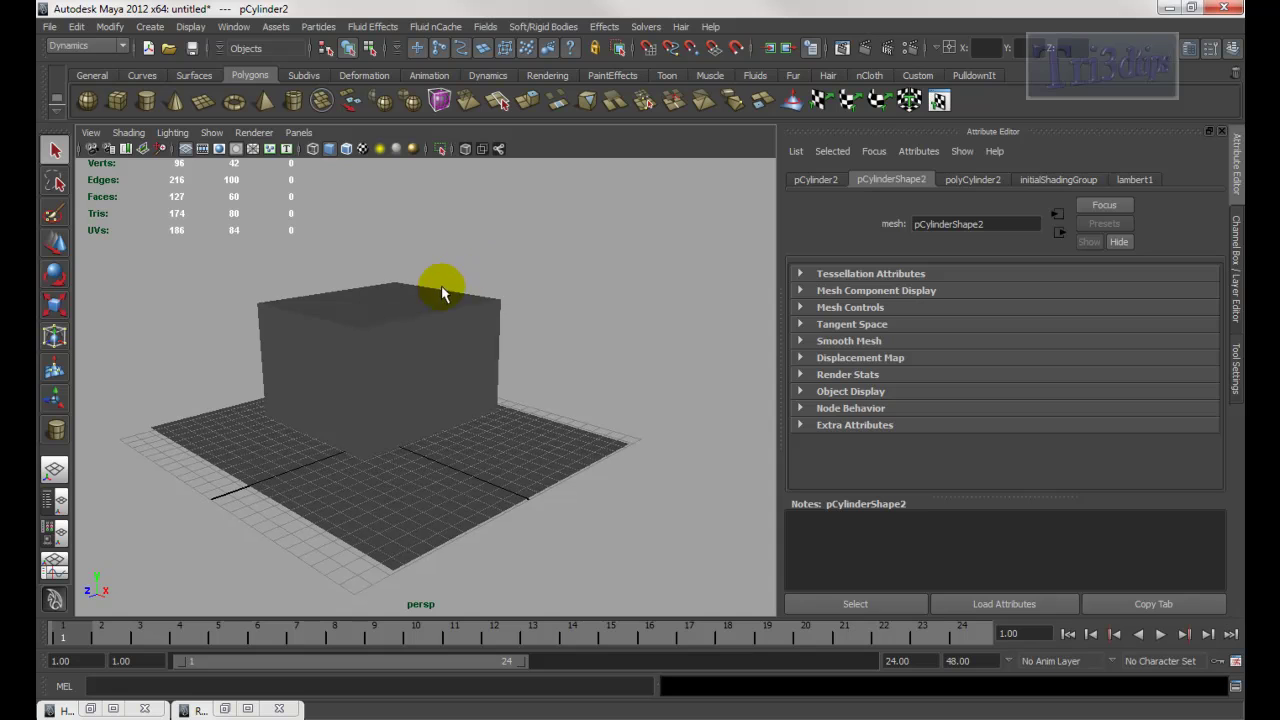
Assign a new Lambert material, lambert2, to the box and show its attributes
click(508, 321)
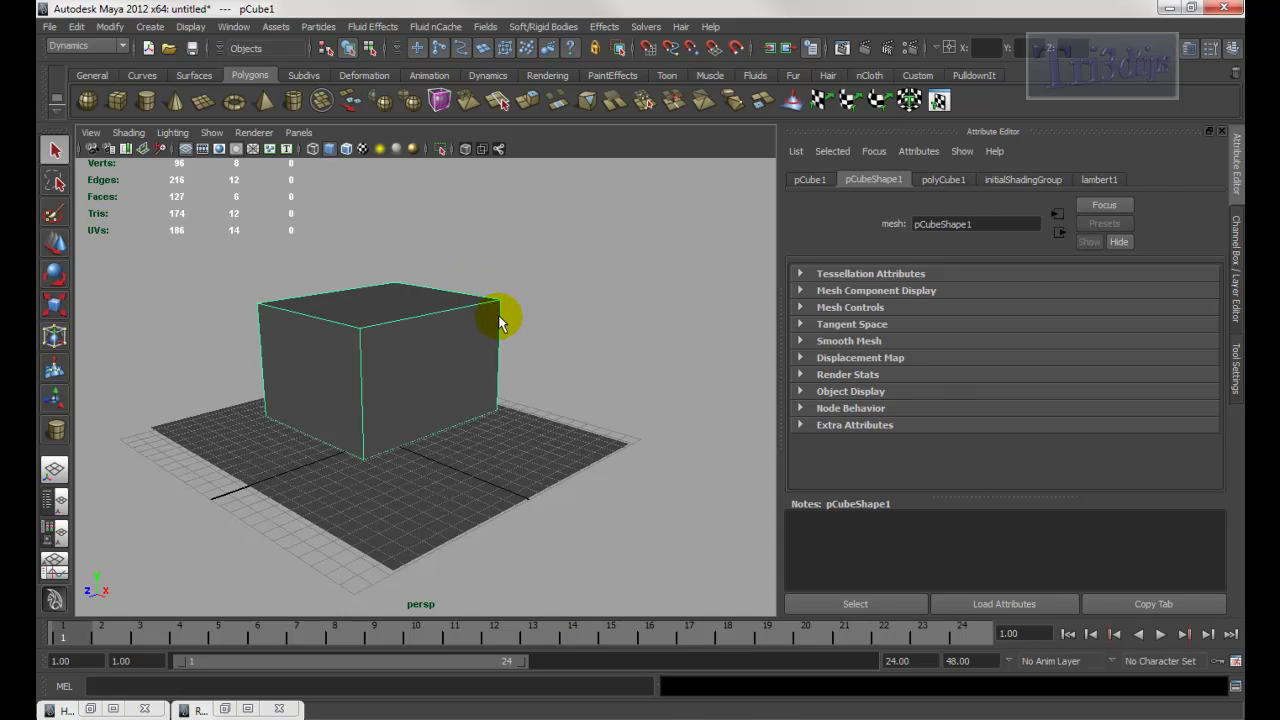
right_drag(499, 322, 499, 322)
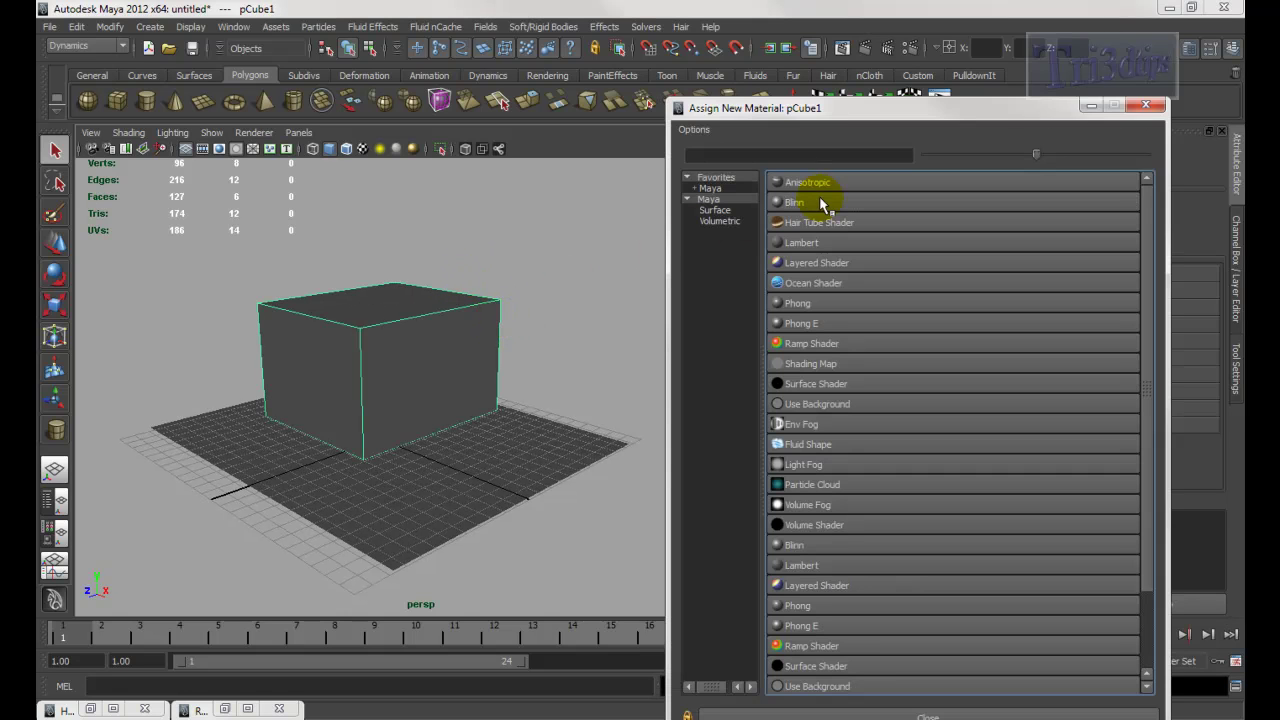
click(800, 243)
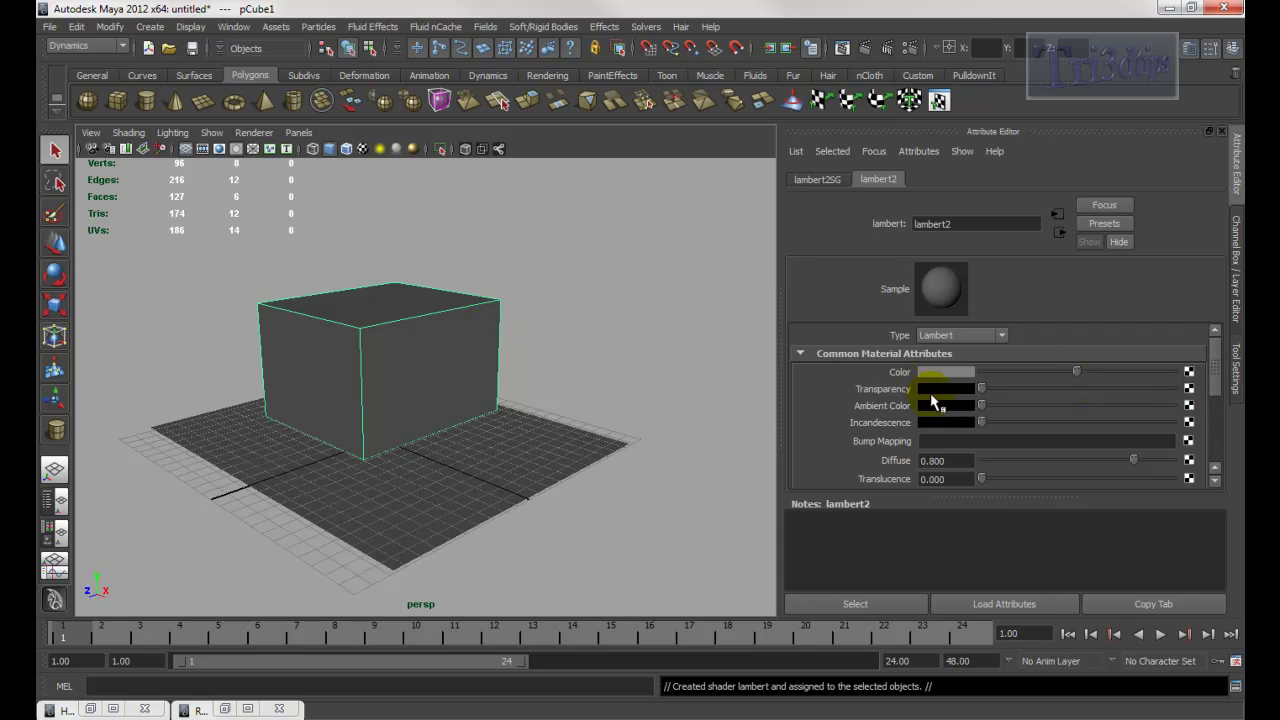
click(482, 292)
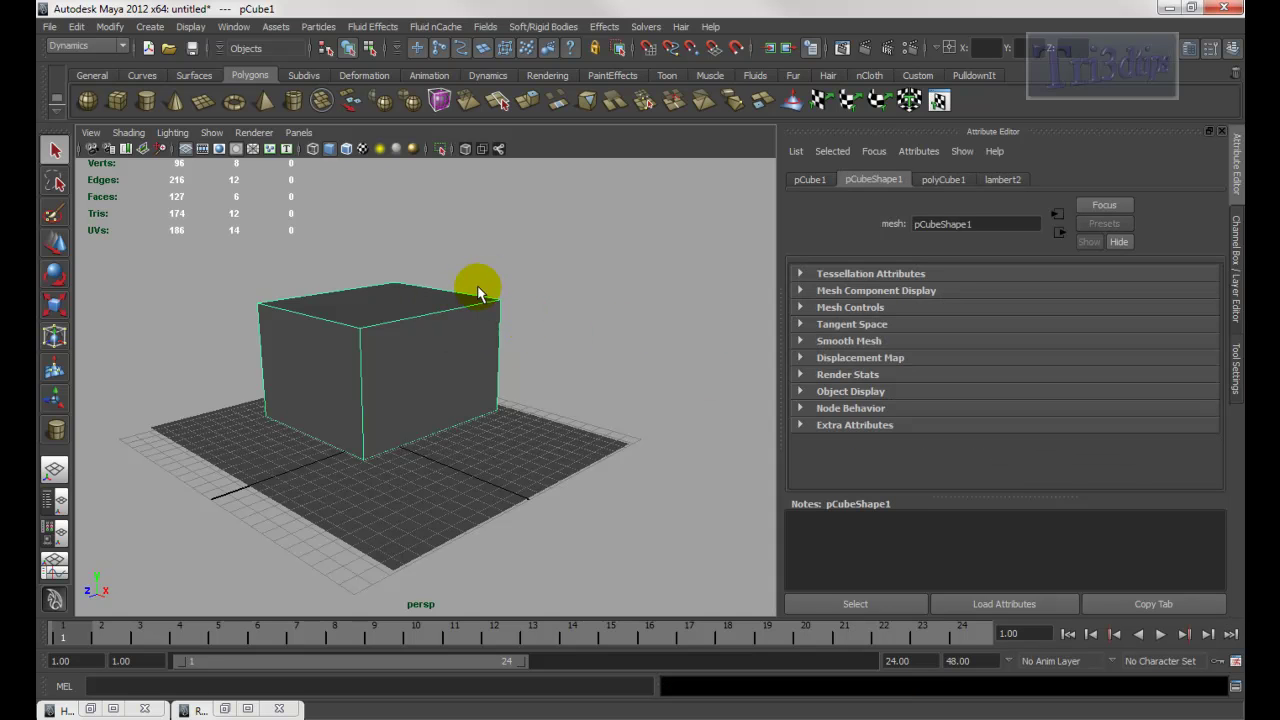
click(1004, 180)
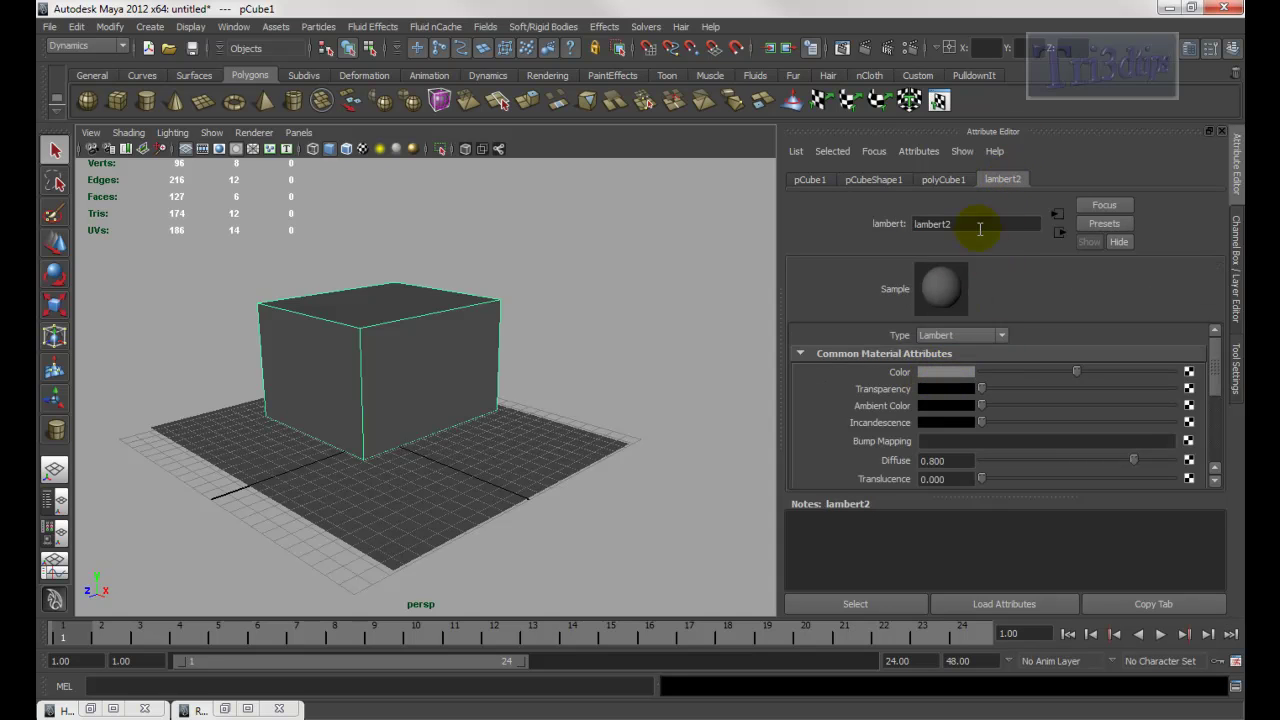
Create a File texture for lambert2's colour loading D:\brownbrickwall_tileable.jpg
click(1189, 372)
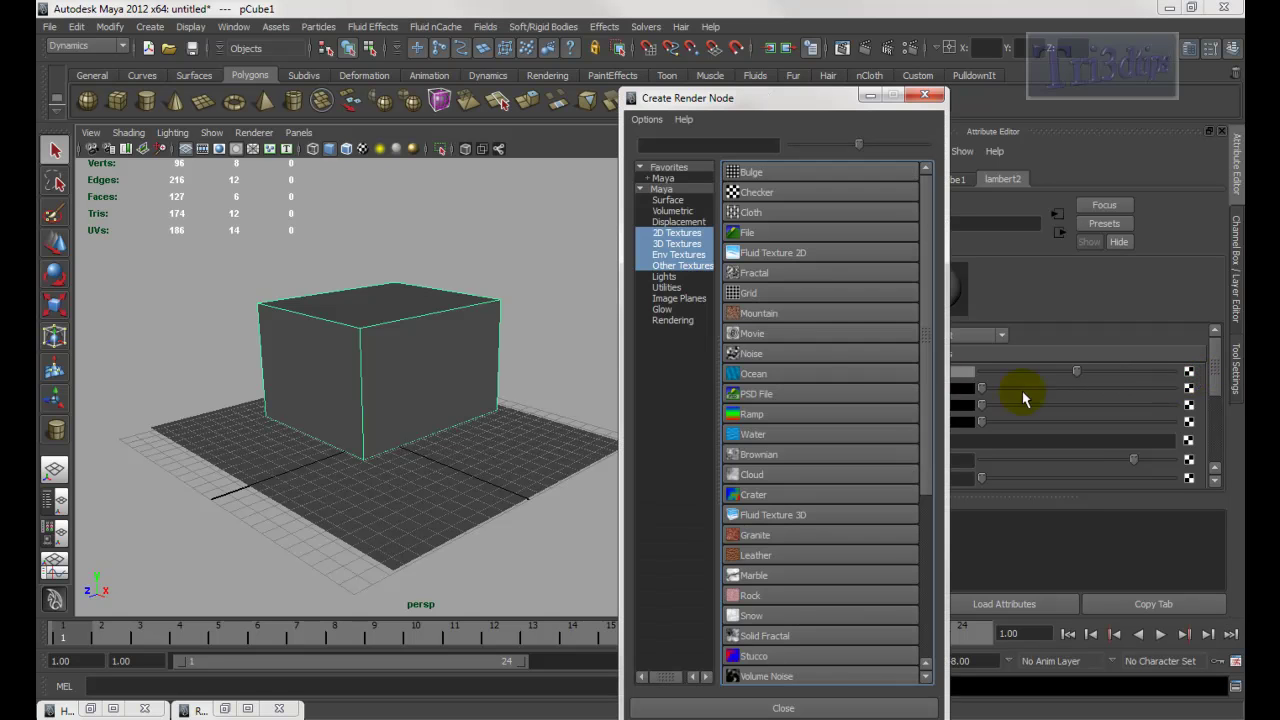
click(757, 234)
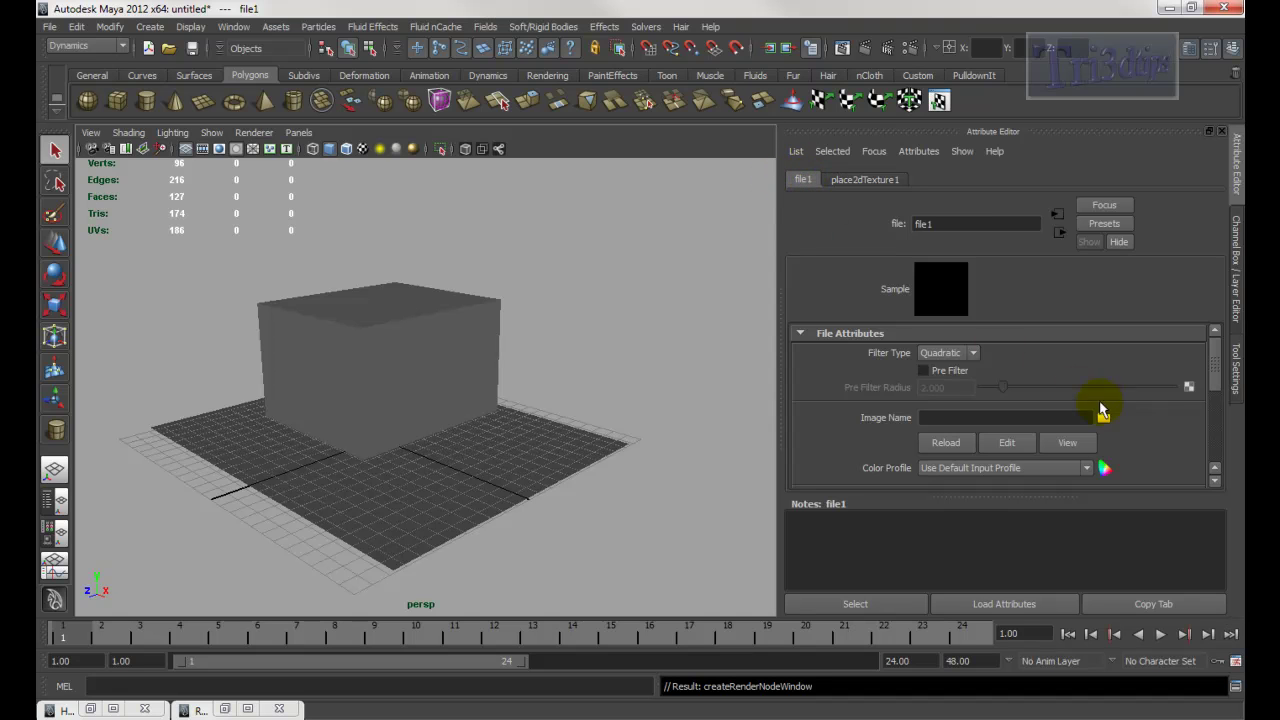
click(1104, 419)
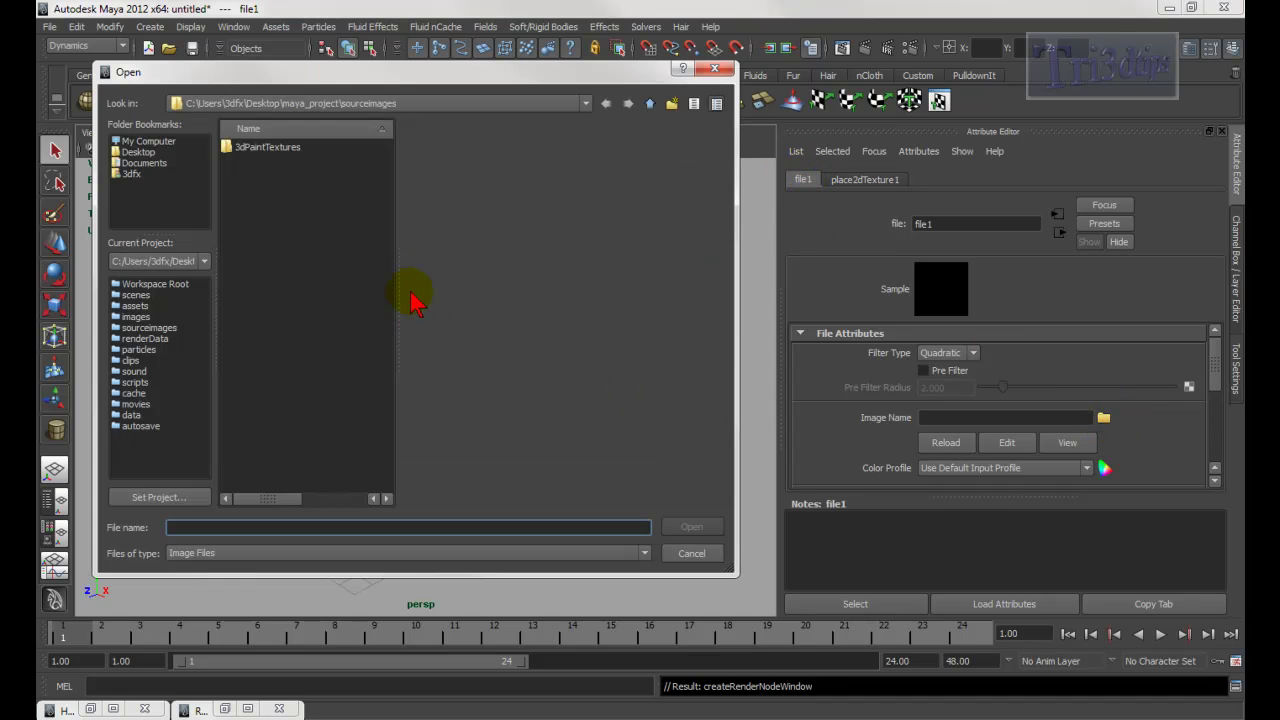
click(150, 141)
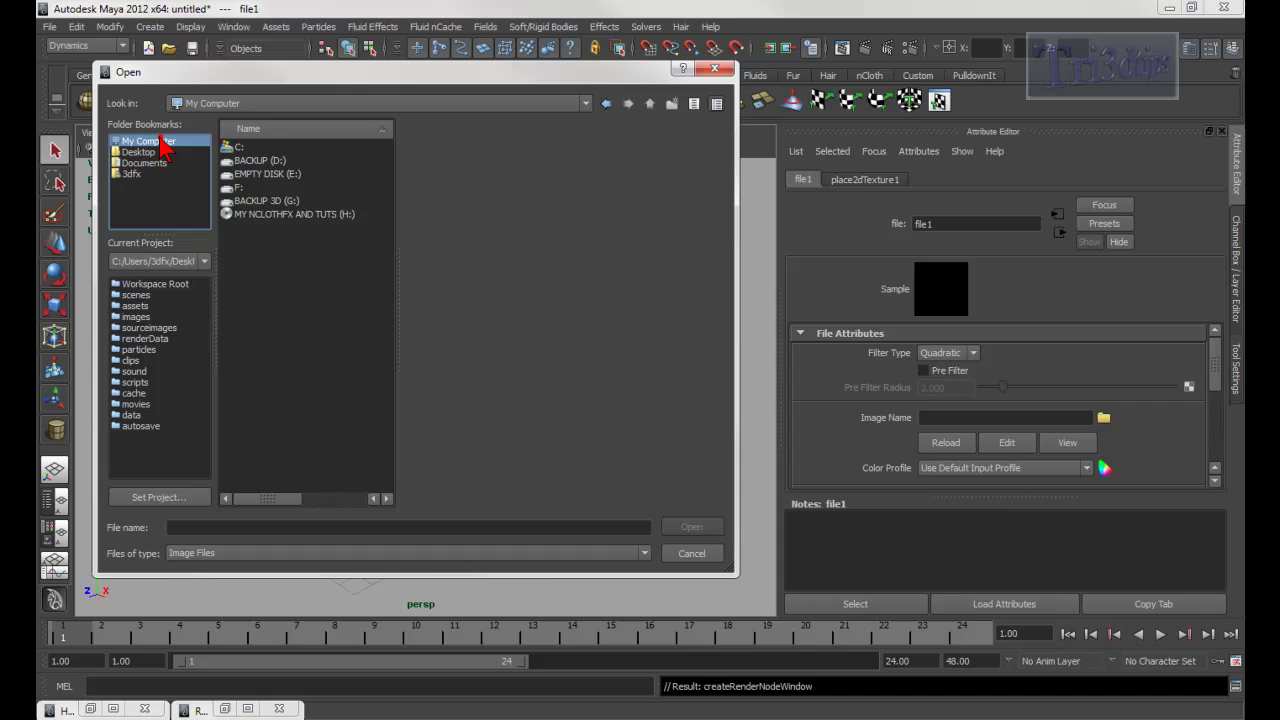
double_click(265, 163)
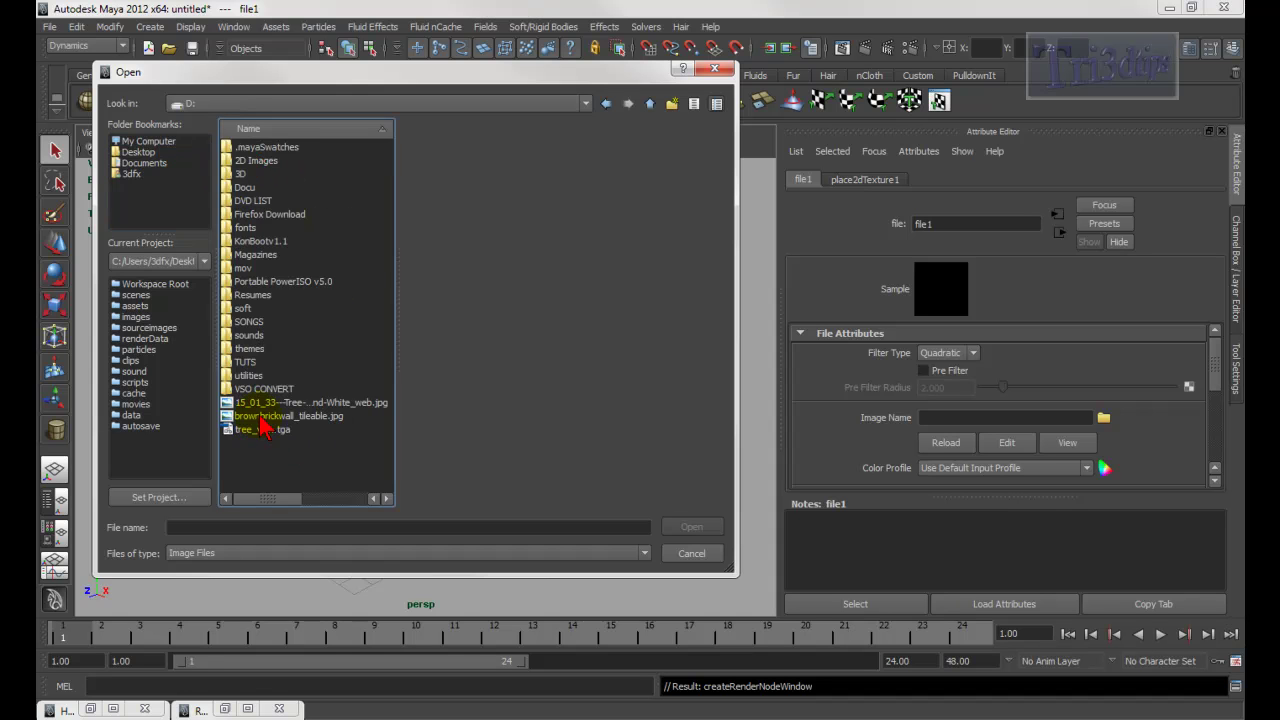
click(263, 416)
click(690, 527)
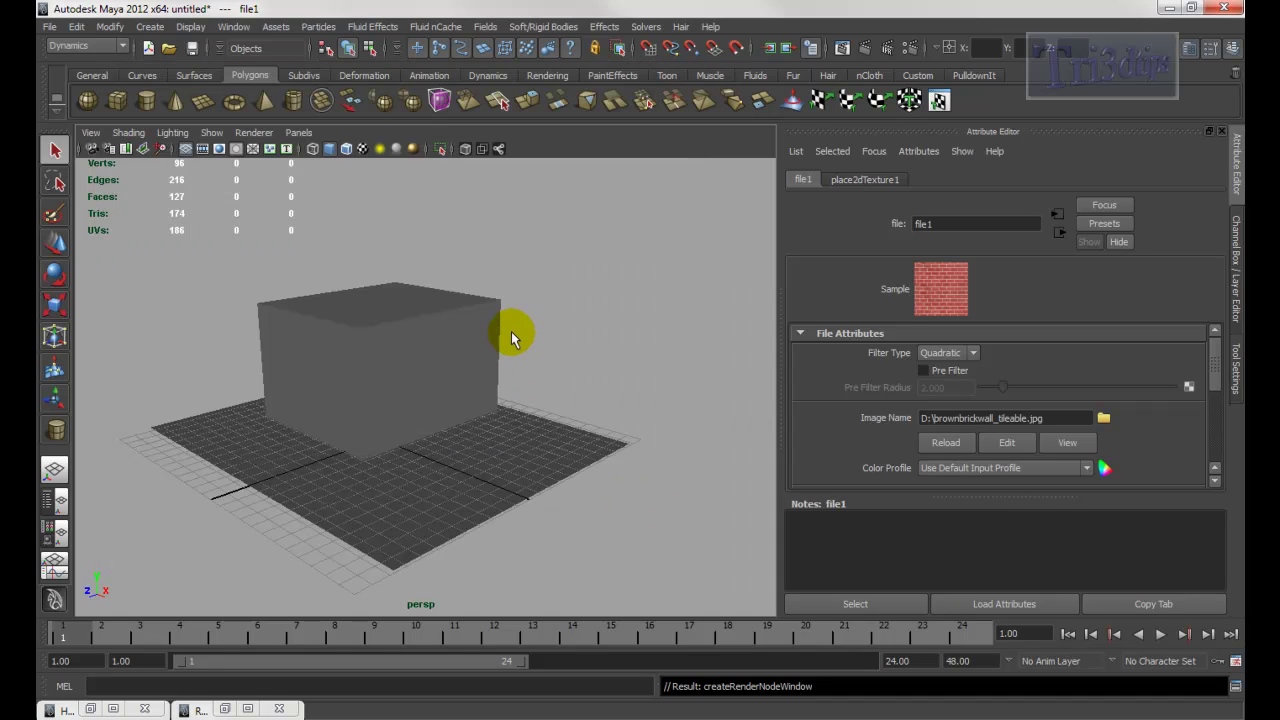
Show the brick texture on the cube in the viewport and bring up the place2dTexture1 settings
key(6)
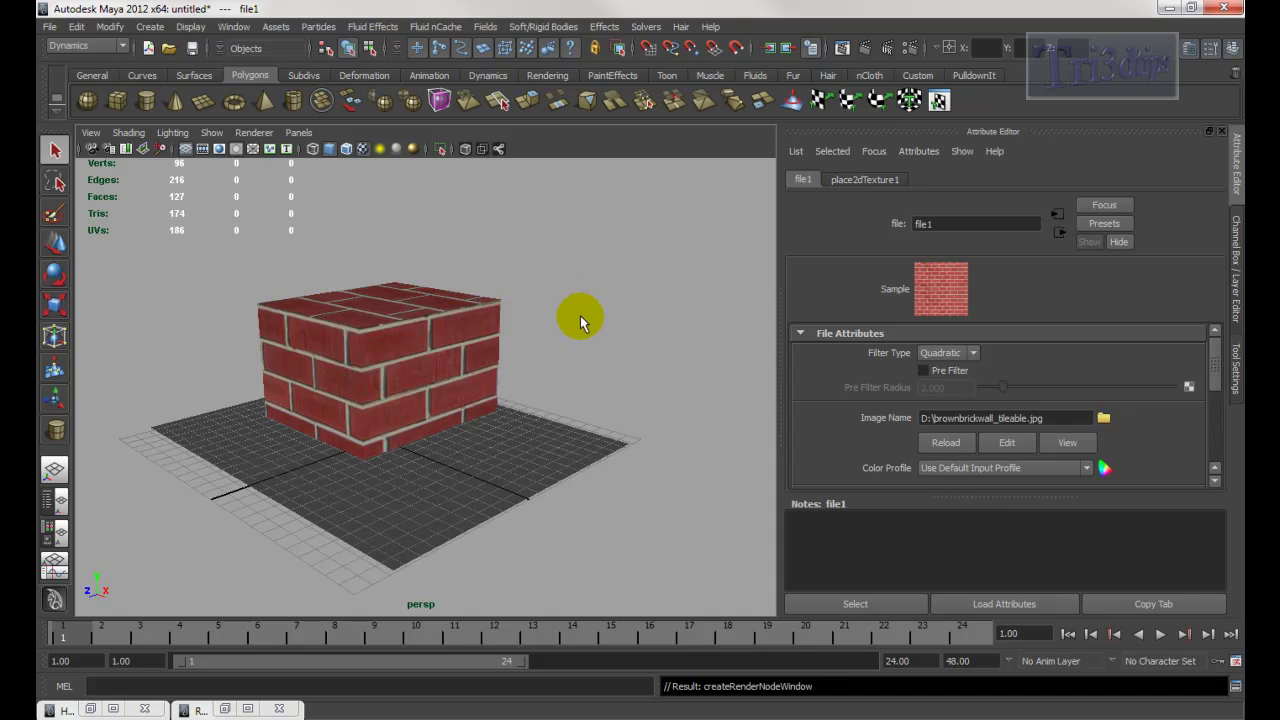
alt+right_drag(580, 311, 508, 320)
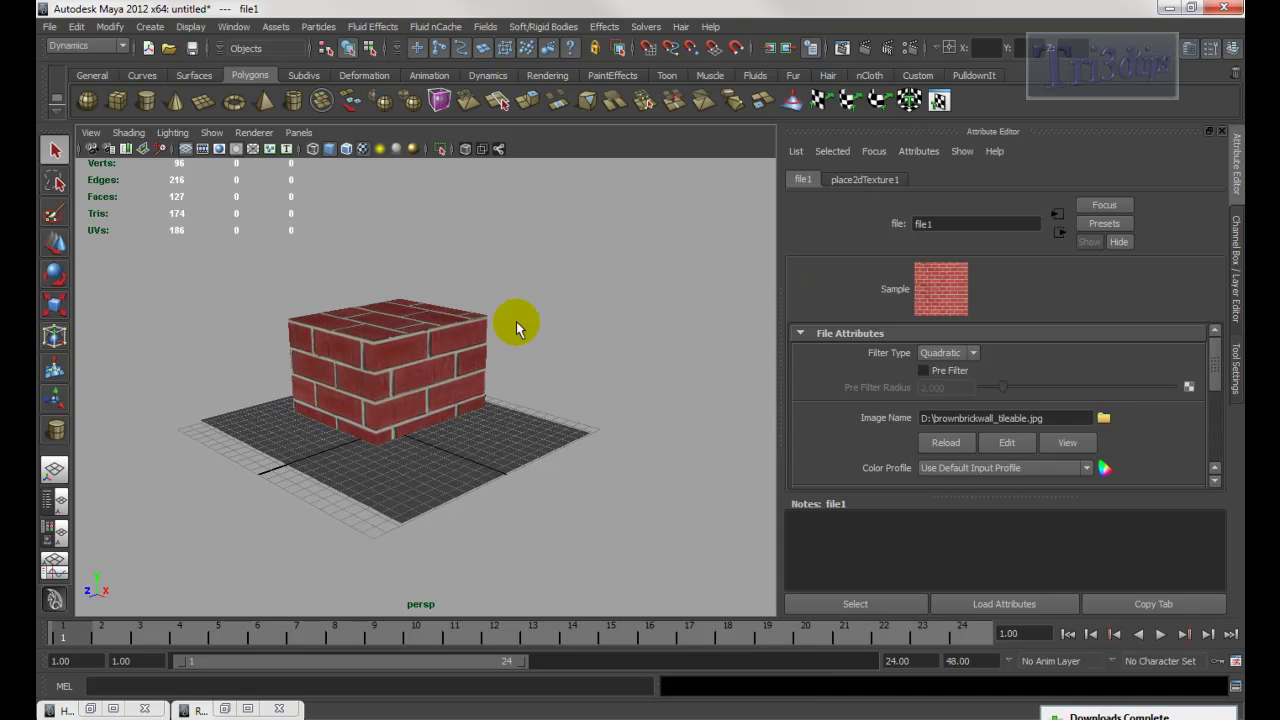
click(805, 182)
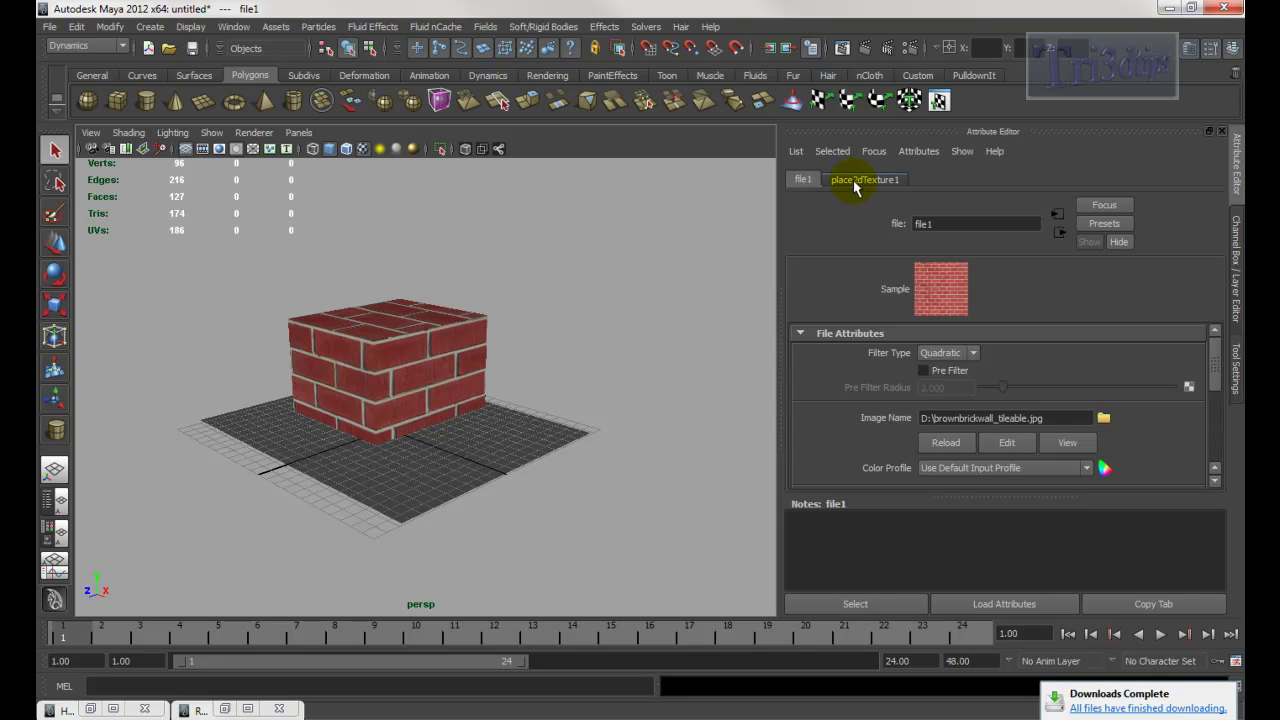
click(853, 180)
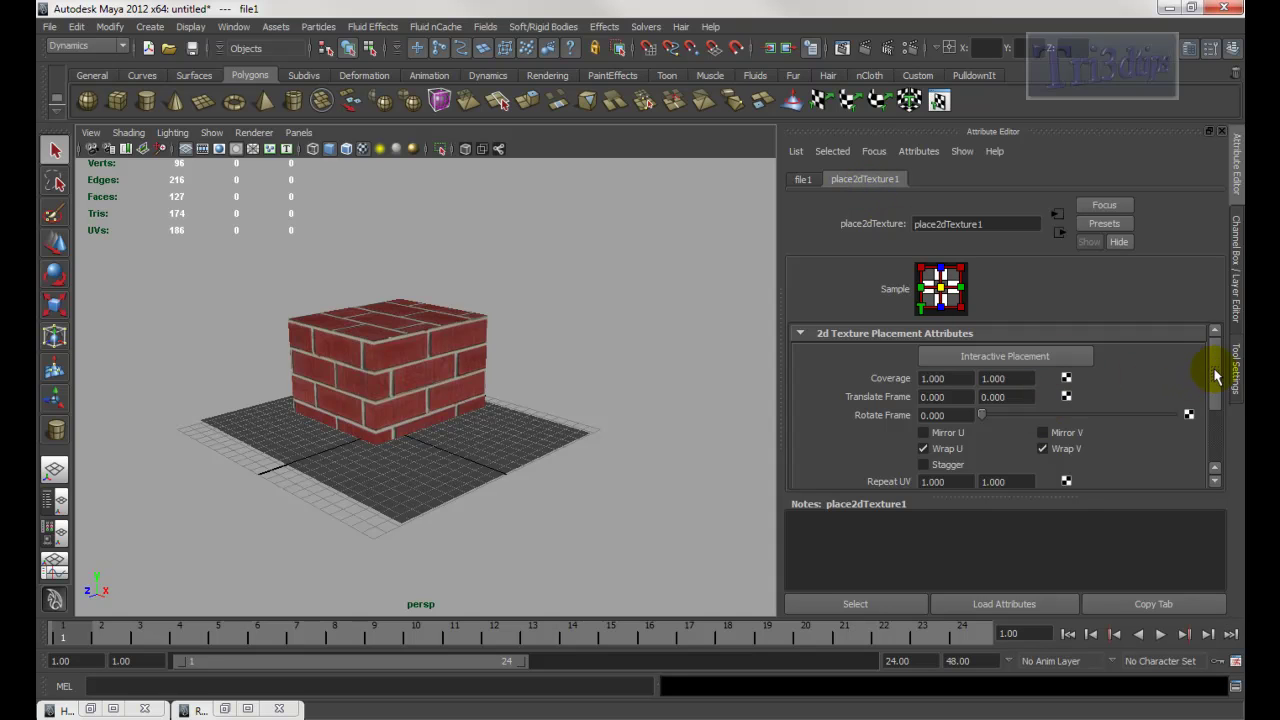
Set place2dTexture1 Repeat UV to 4 by 4 and recentre the view on the cube
drag(1216, 390, 1218, 432)
click(967, 390)
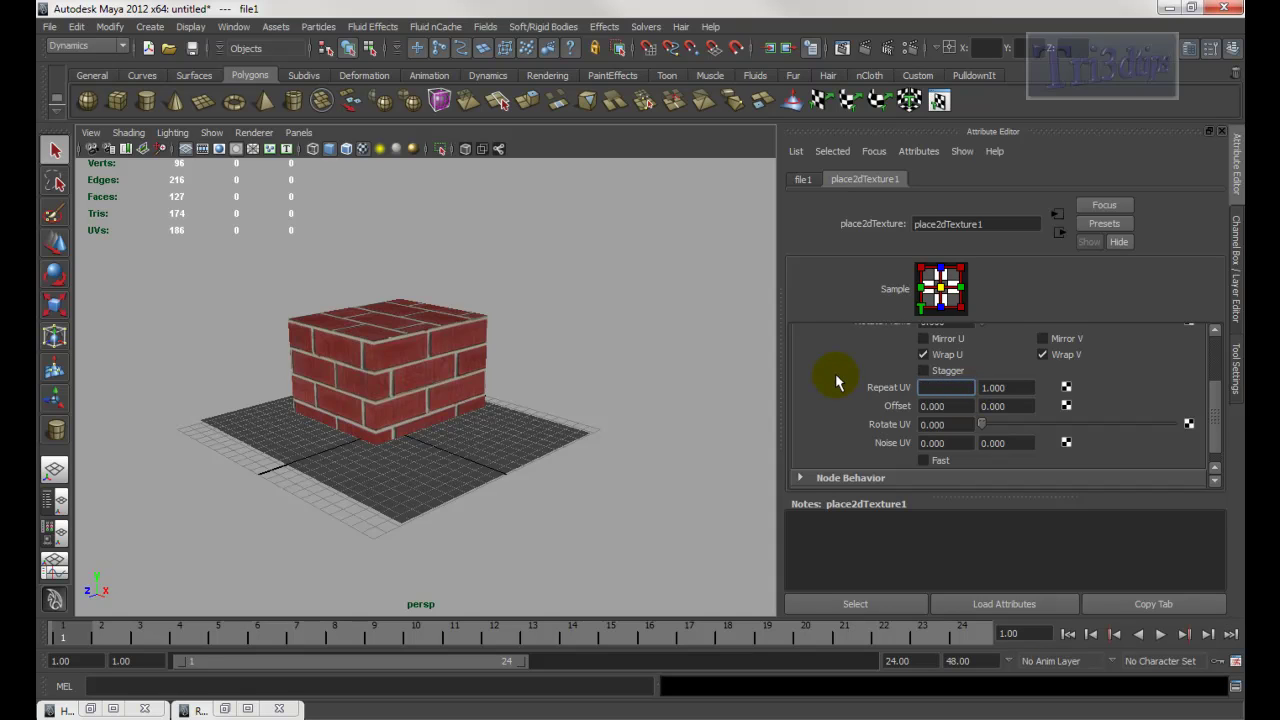
text(4)
key(Tab)
text(4)
key(Return)
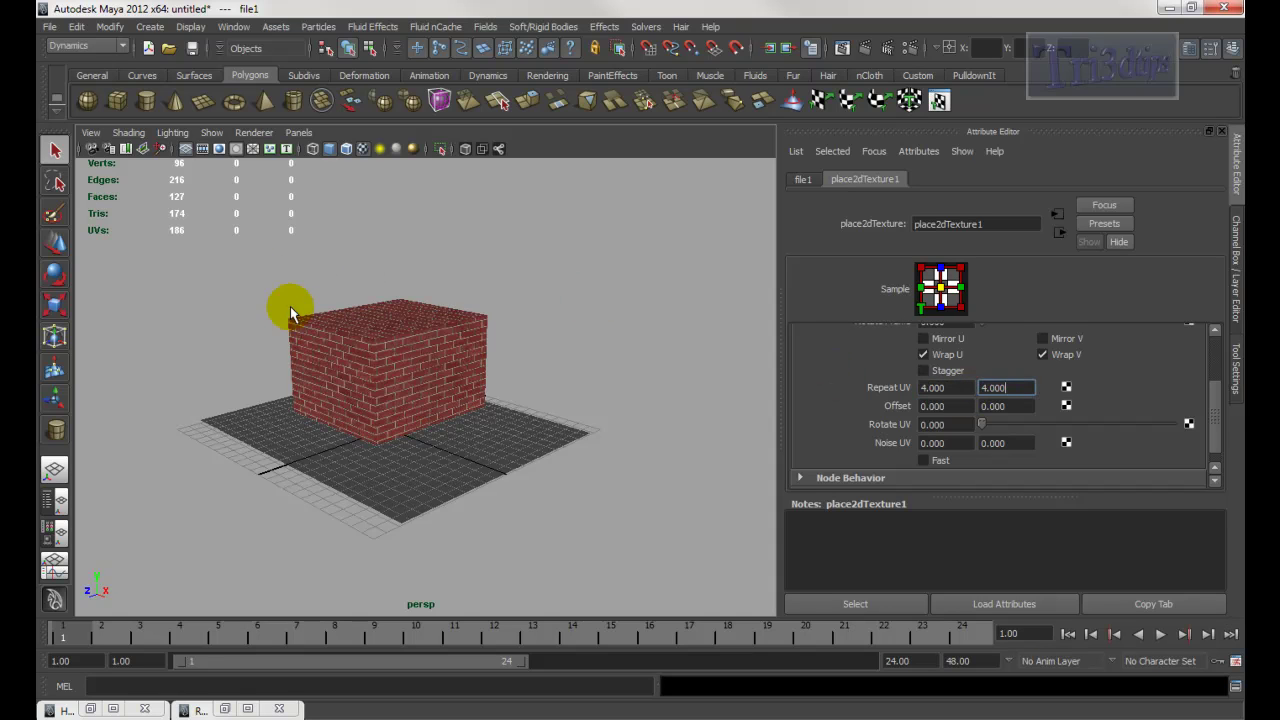
click(540, 306)
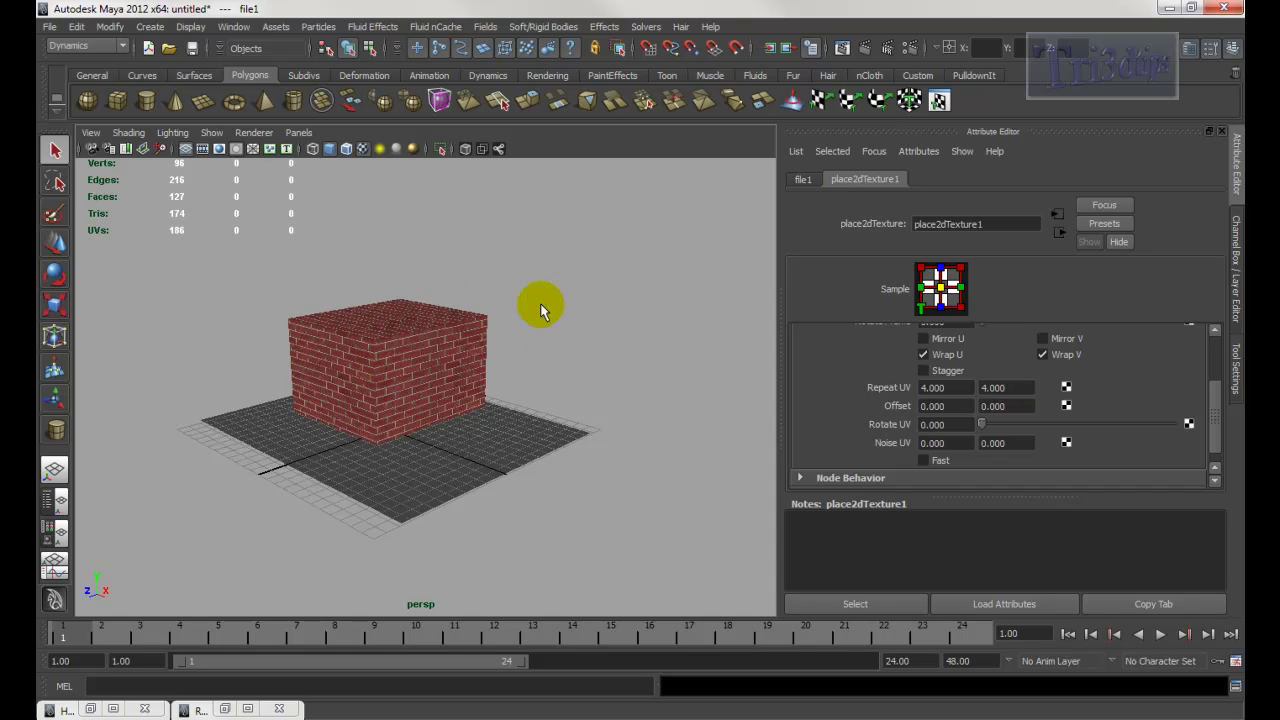
alt+middle_drag(540, 305, 519, 363)
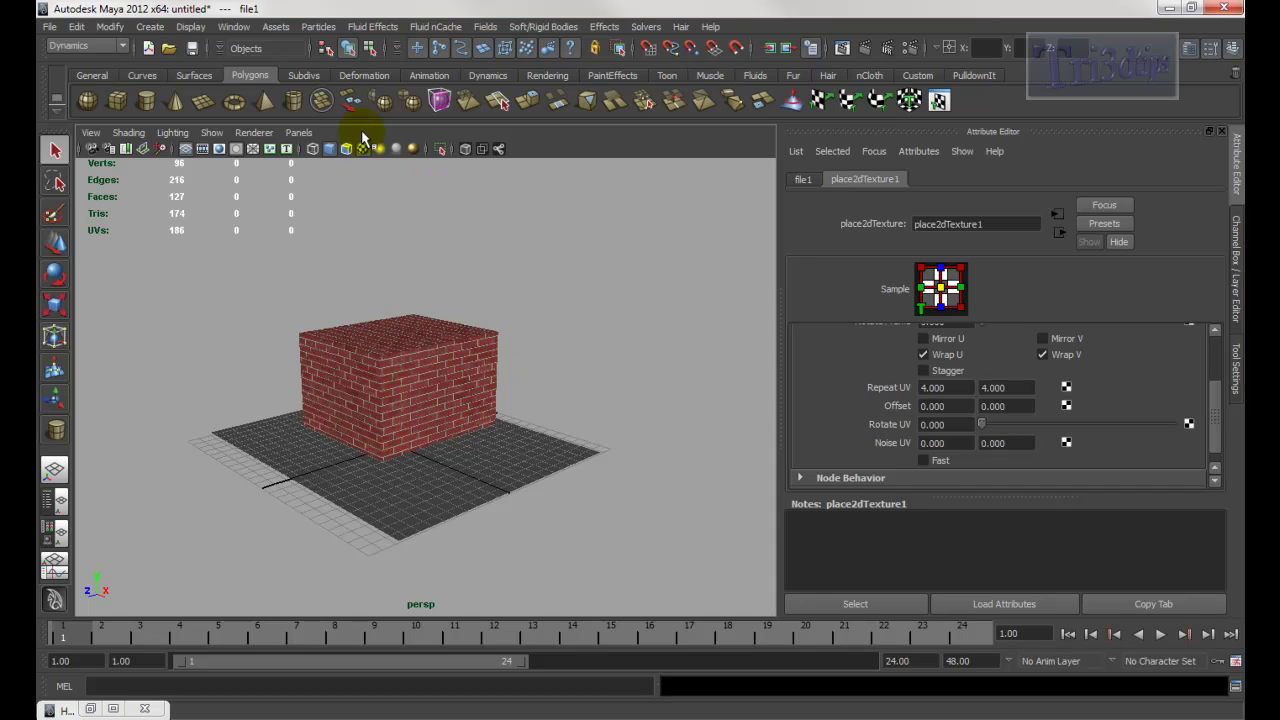
Create a spot light and move it out beside the cube, raised above the grid
click(150, 28)
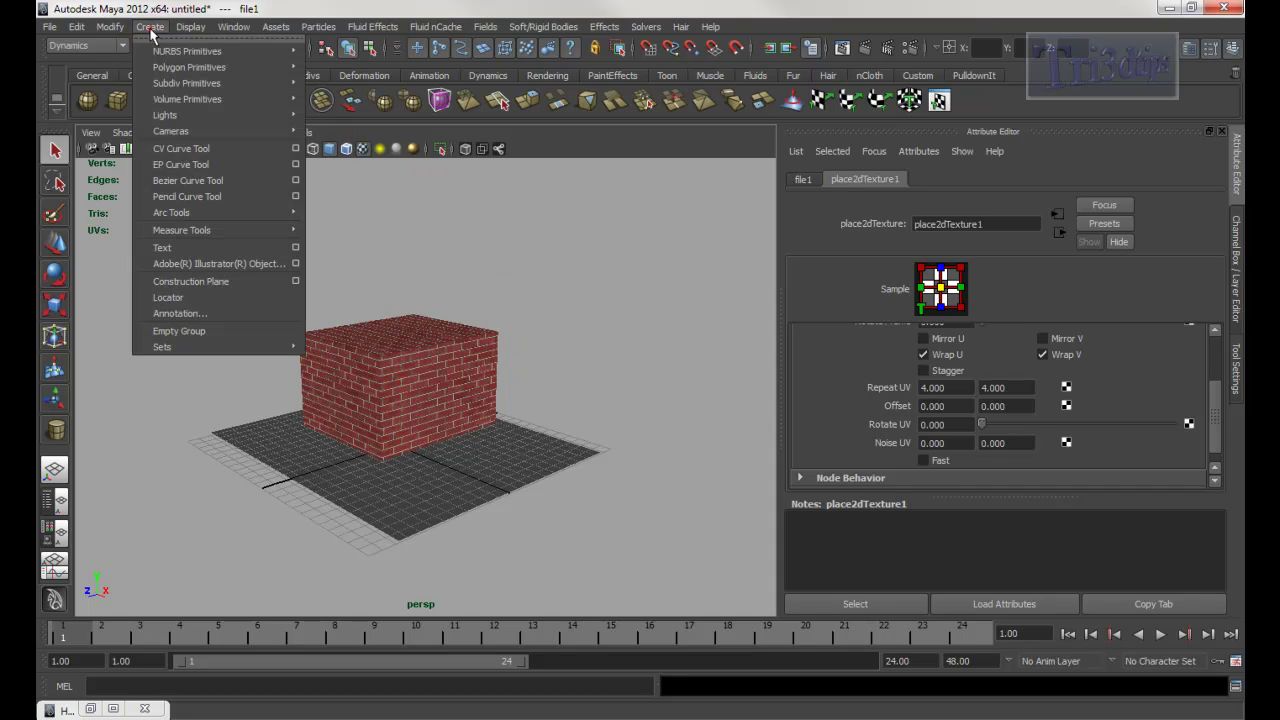
mouse_move(171, 115)
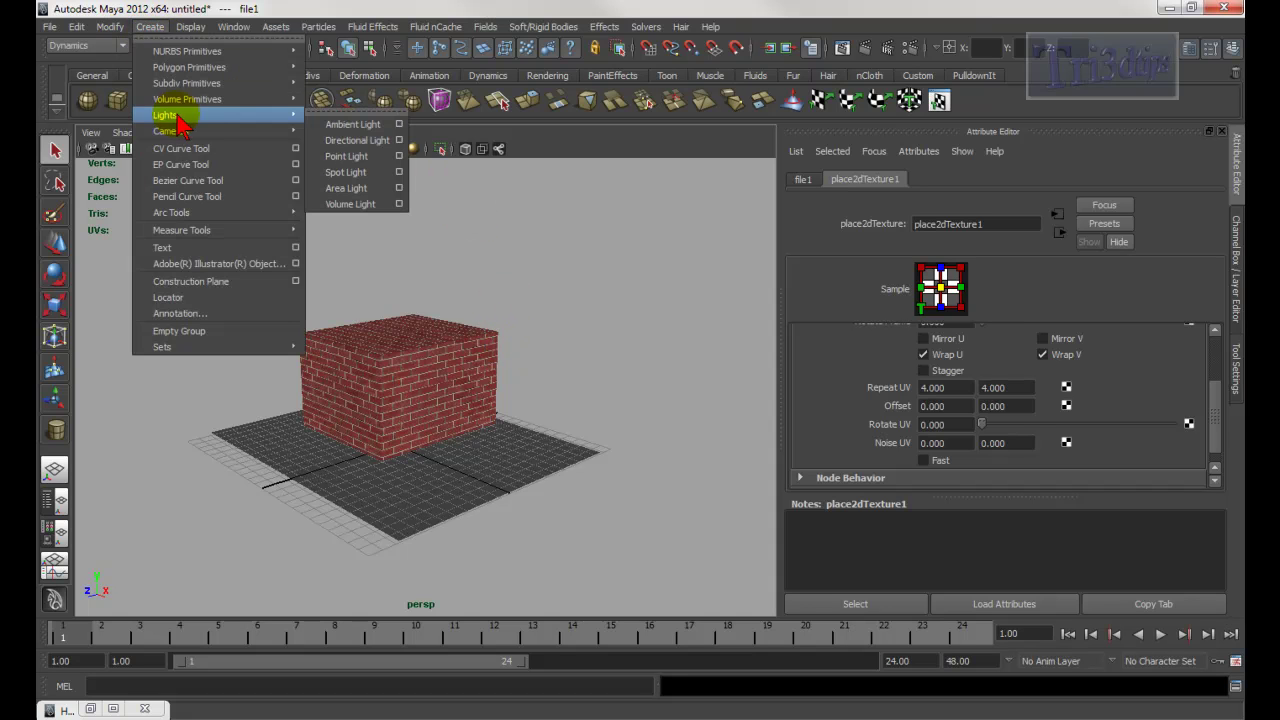
click(358, 172)
right_click(512, 380)
key(w)
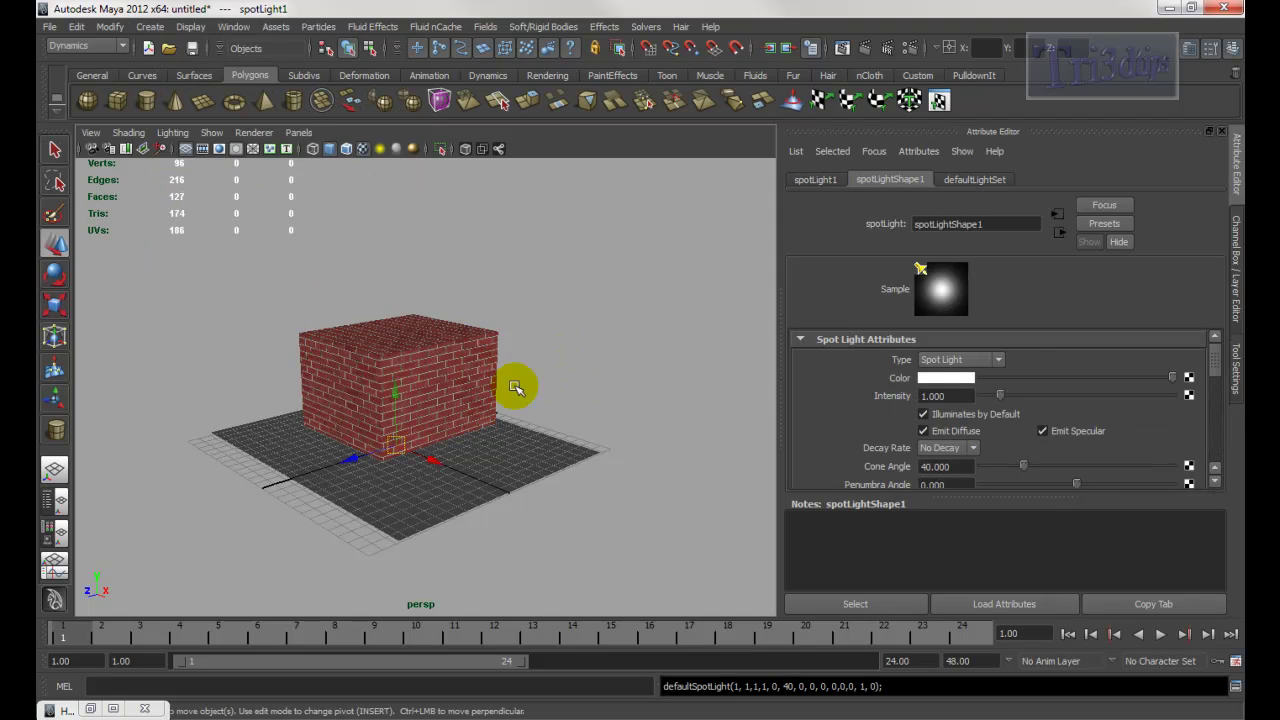
drag(432, 458, 520, 487)
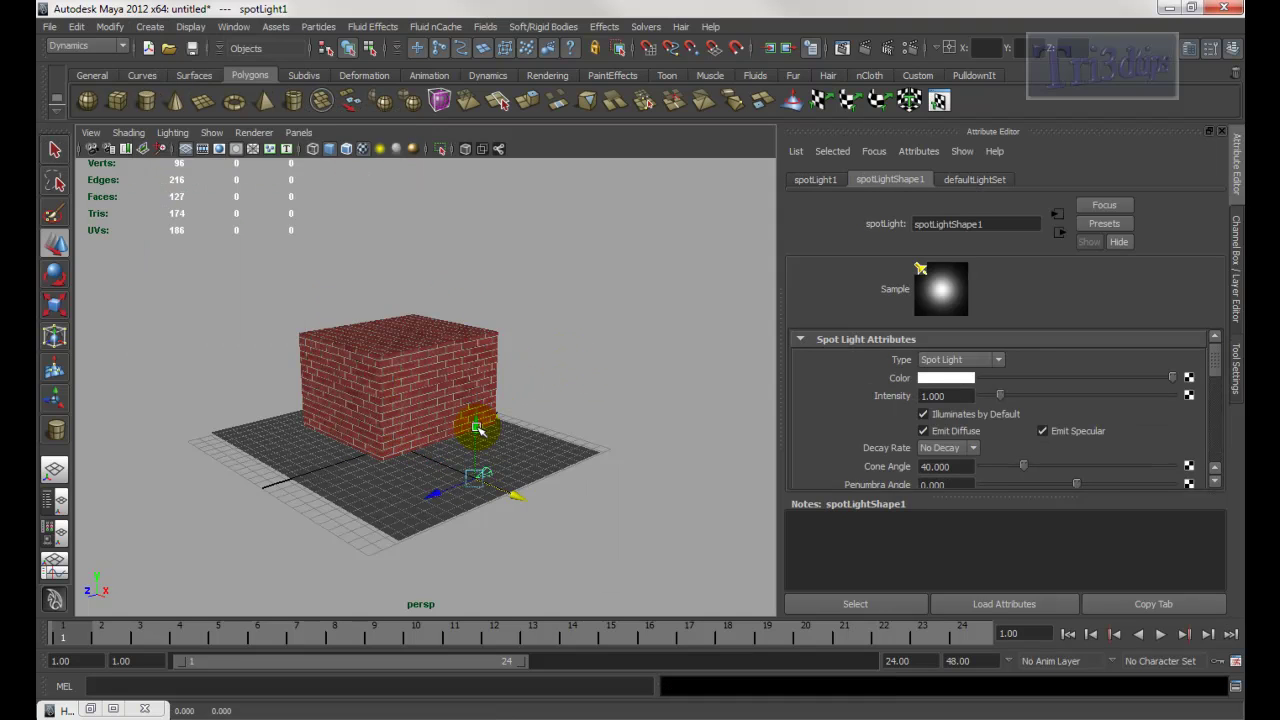
drag(476, 428, 515, 396)
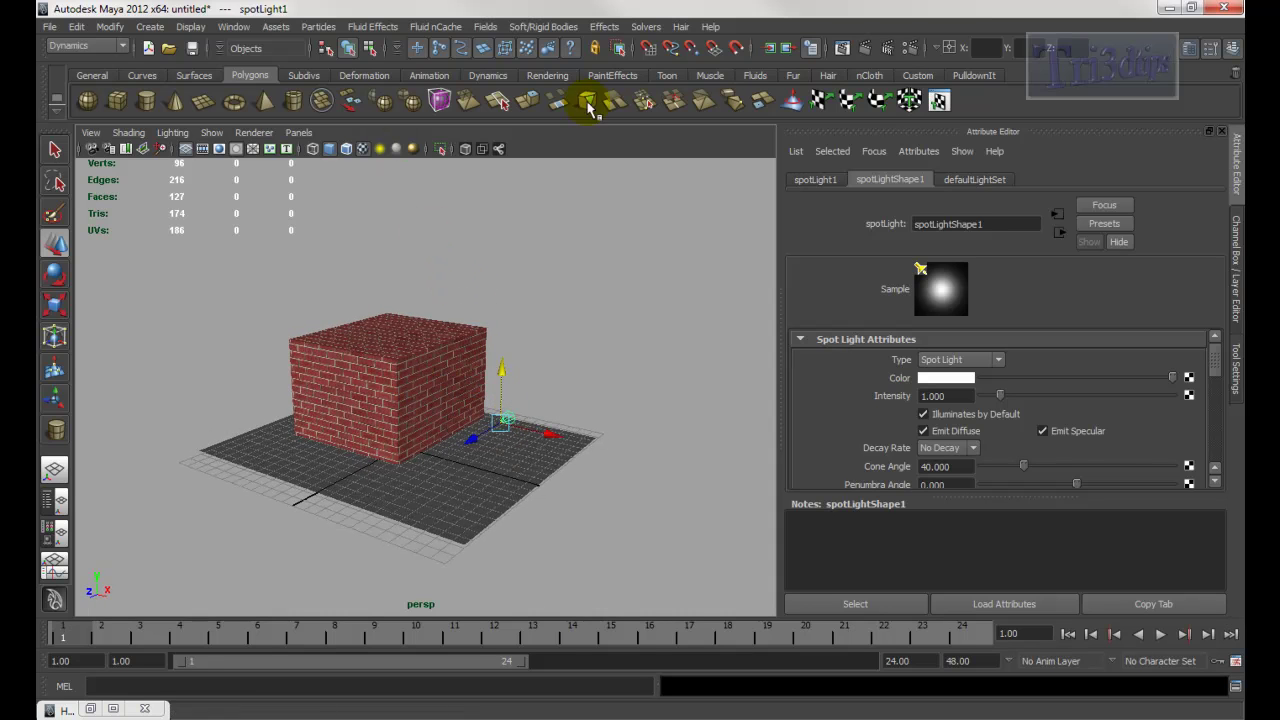
Open the Hypershade and reposition the spotLightShape1 and lambert2 nodes, framing all nodes
click(915, 77)
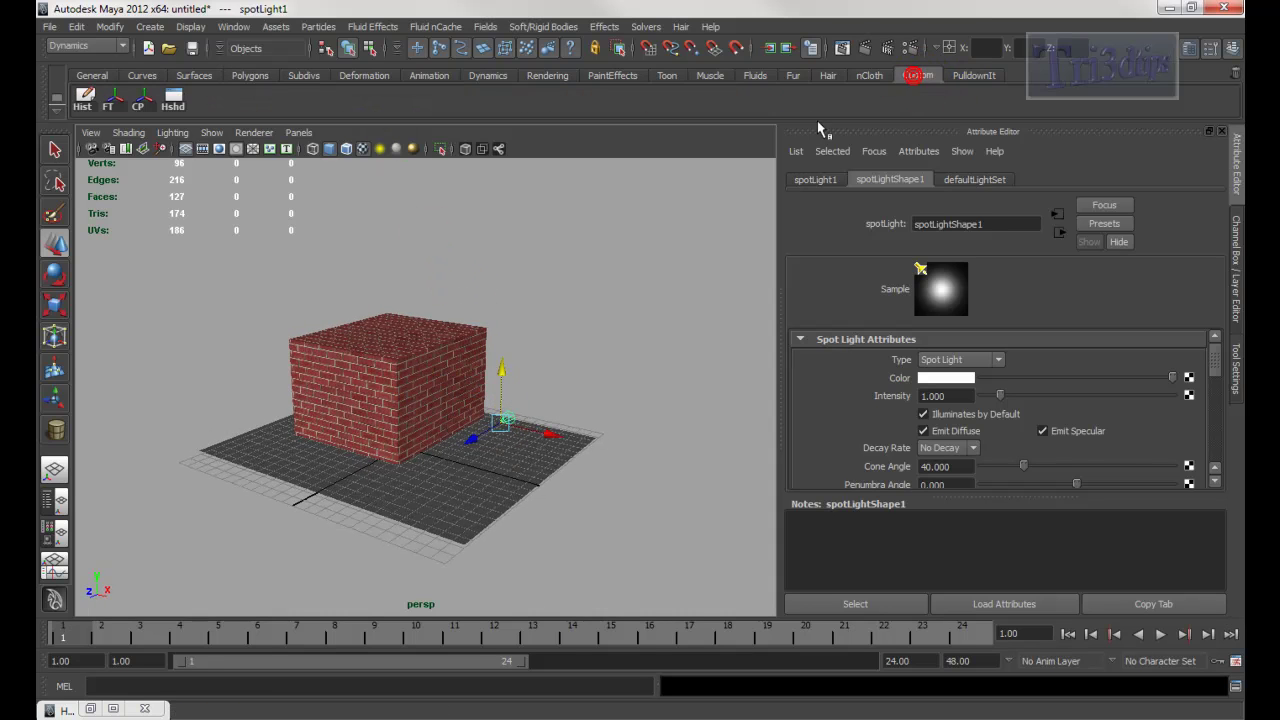
click(174, 103)
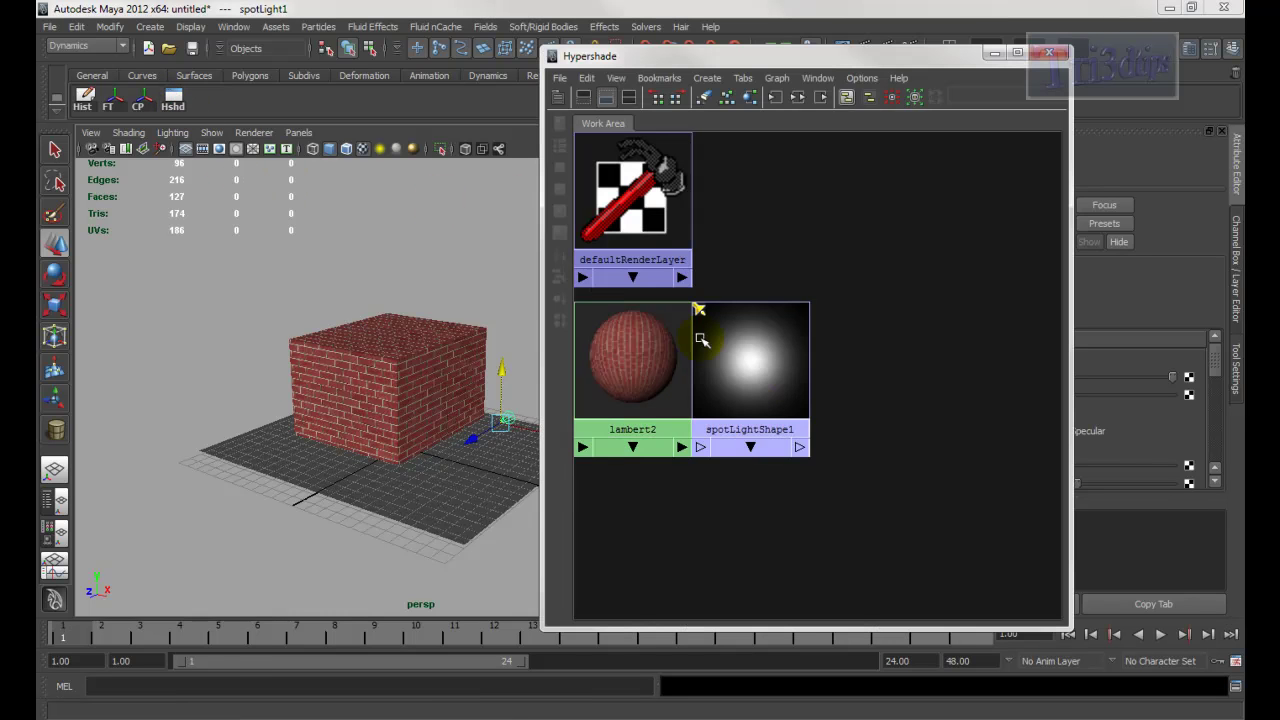
alt+middle_drag(470, 328, 352, 312)
drag(750, 370, 836, 406)
drag(652, 380, 712, 407)
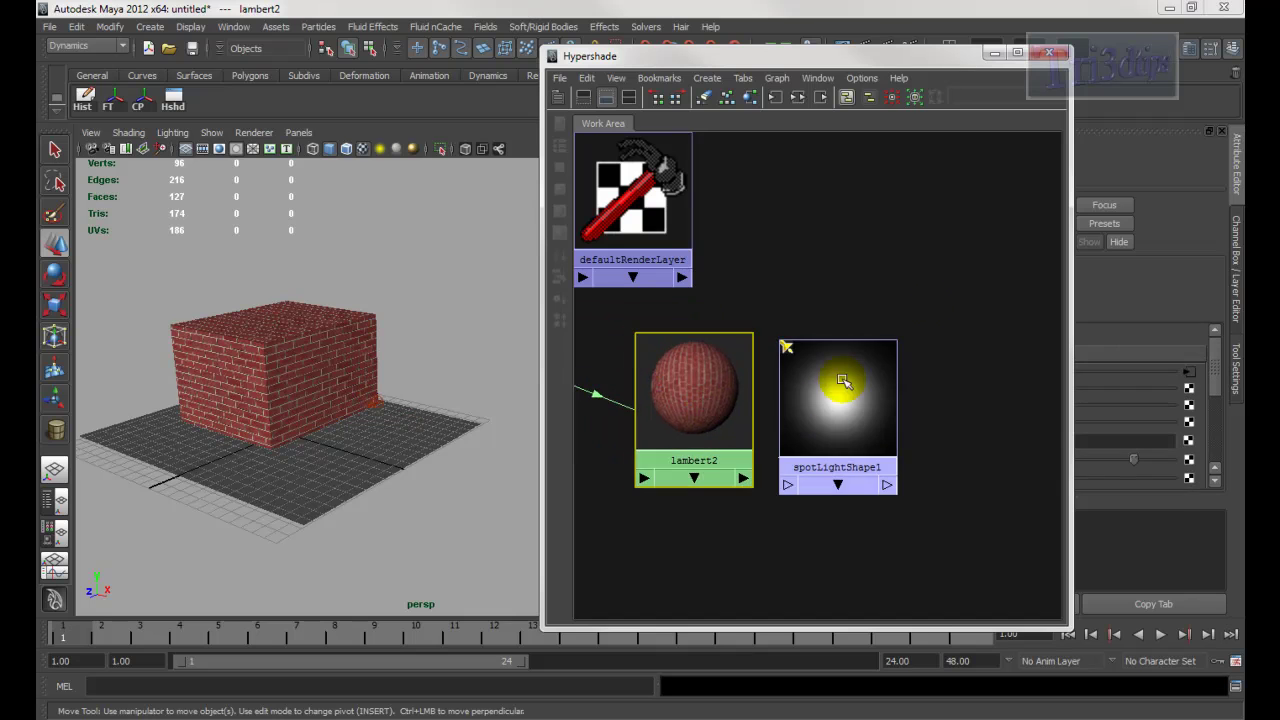
key(a)
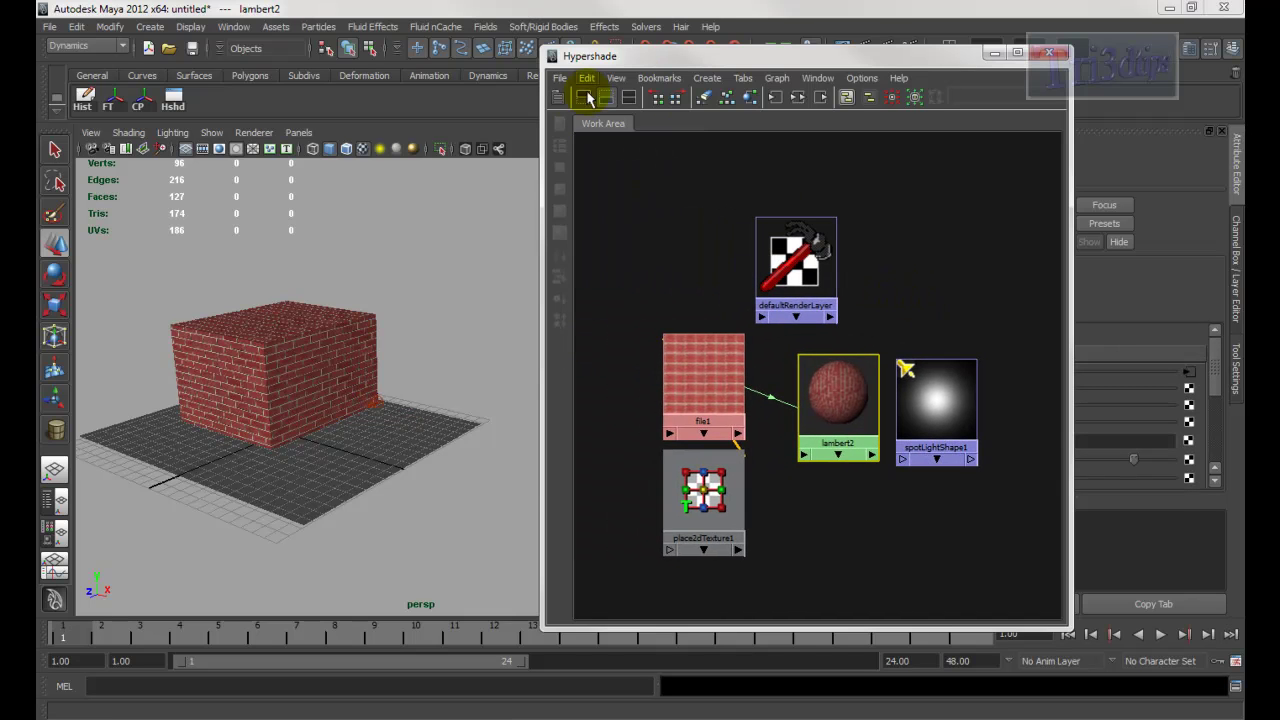
Create a surfaceLuminance node by searching 'sur' in the node creation panel
click(556, 97)
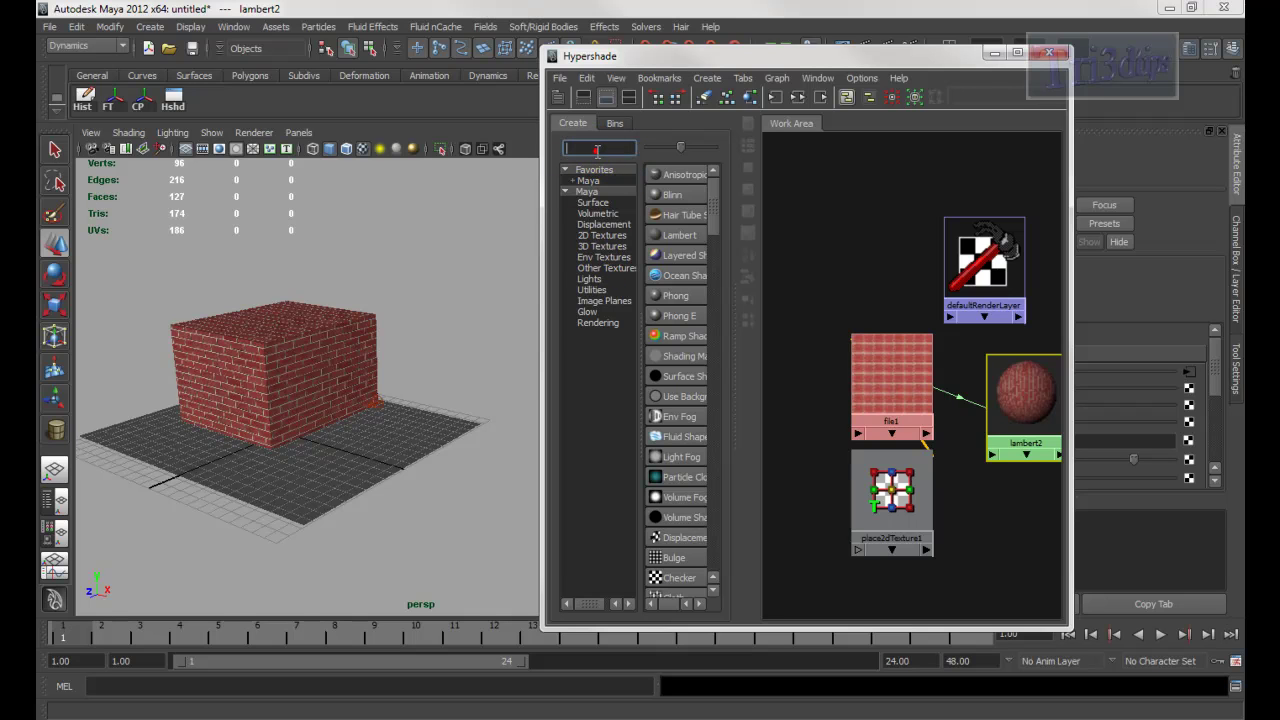
text(sur)
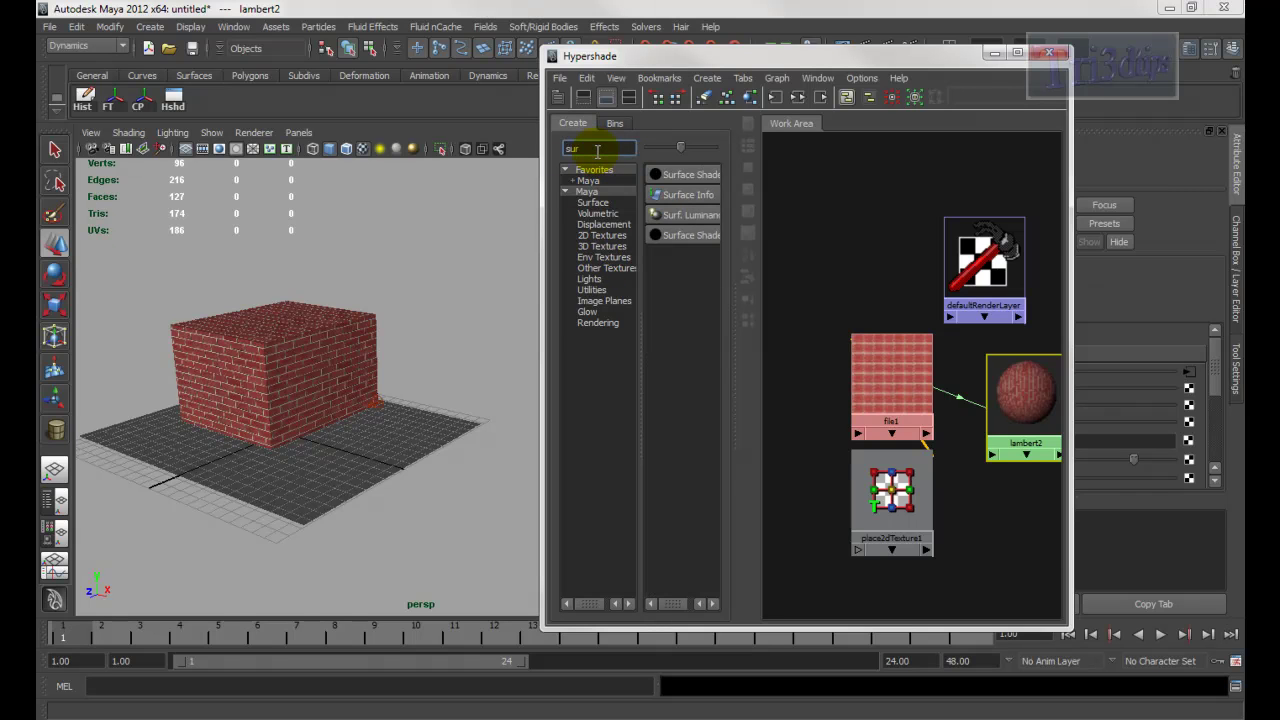
drag(740, 345, 812, 344)
click(713, 216)
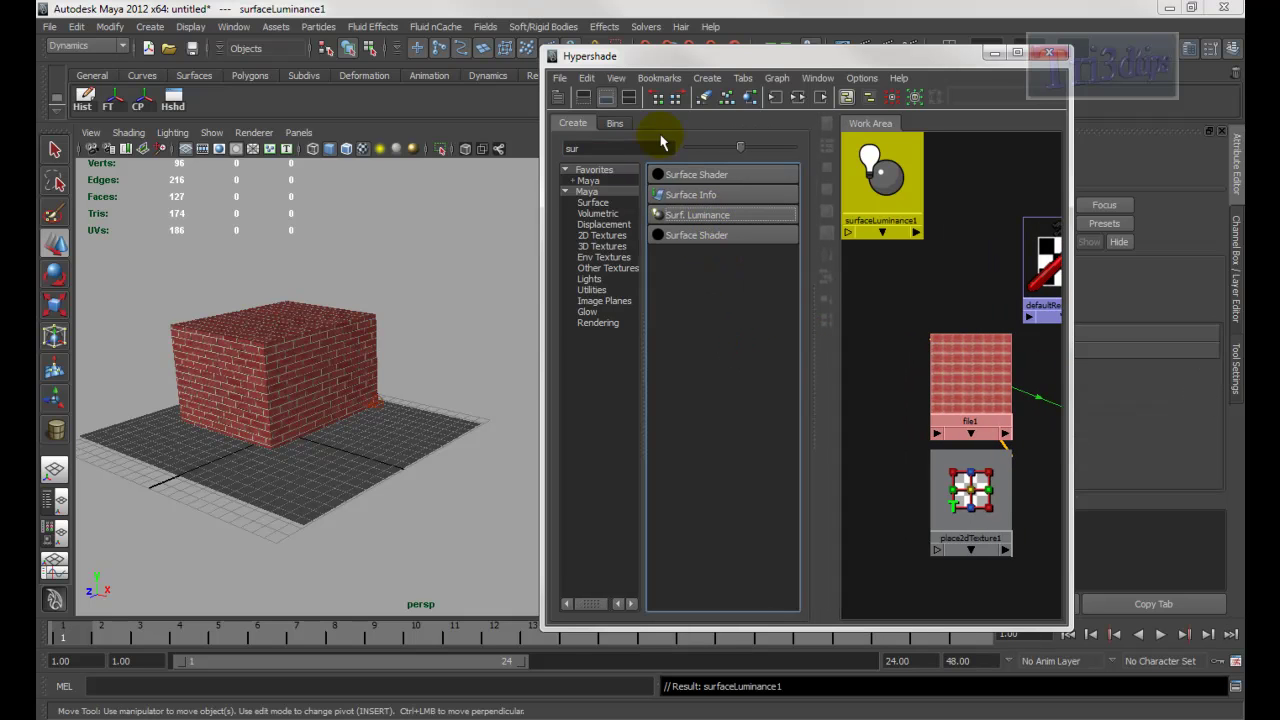
click(557, 97)
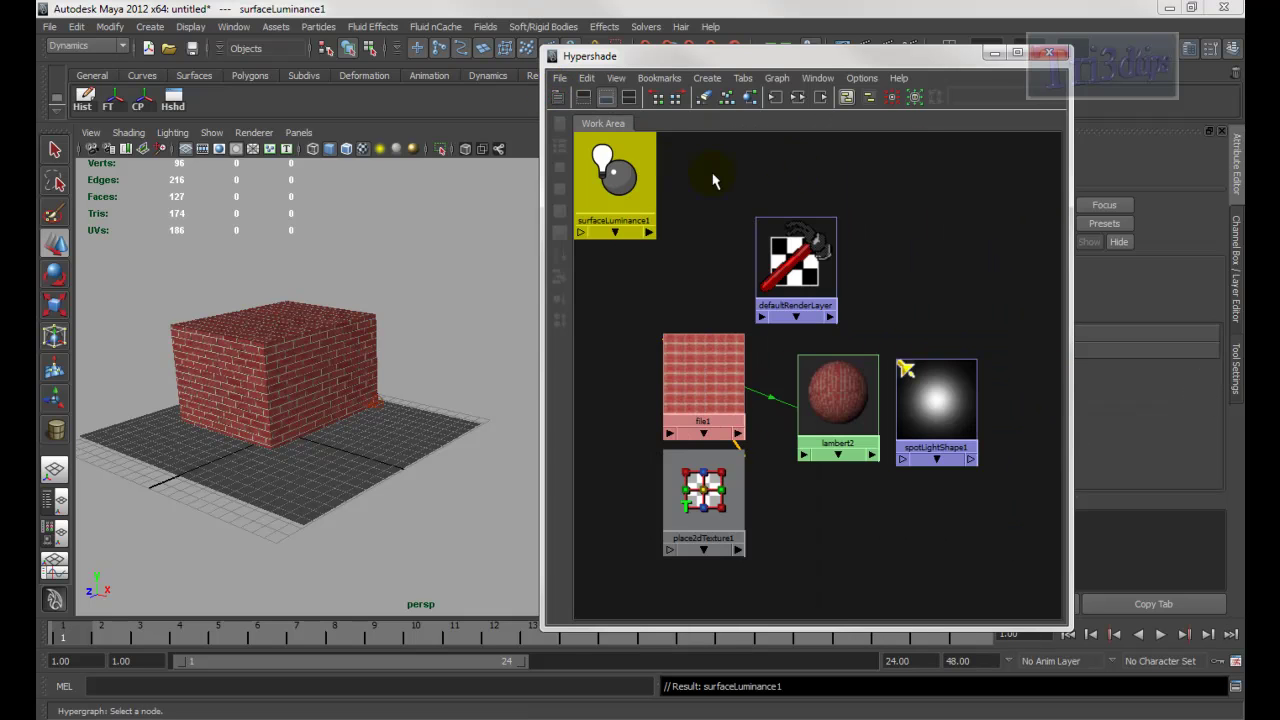
alt+middle_drag(752, 199, 880, 277)
alt+right_drag(880, 277, 789, 191)
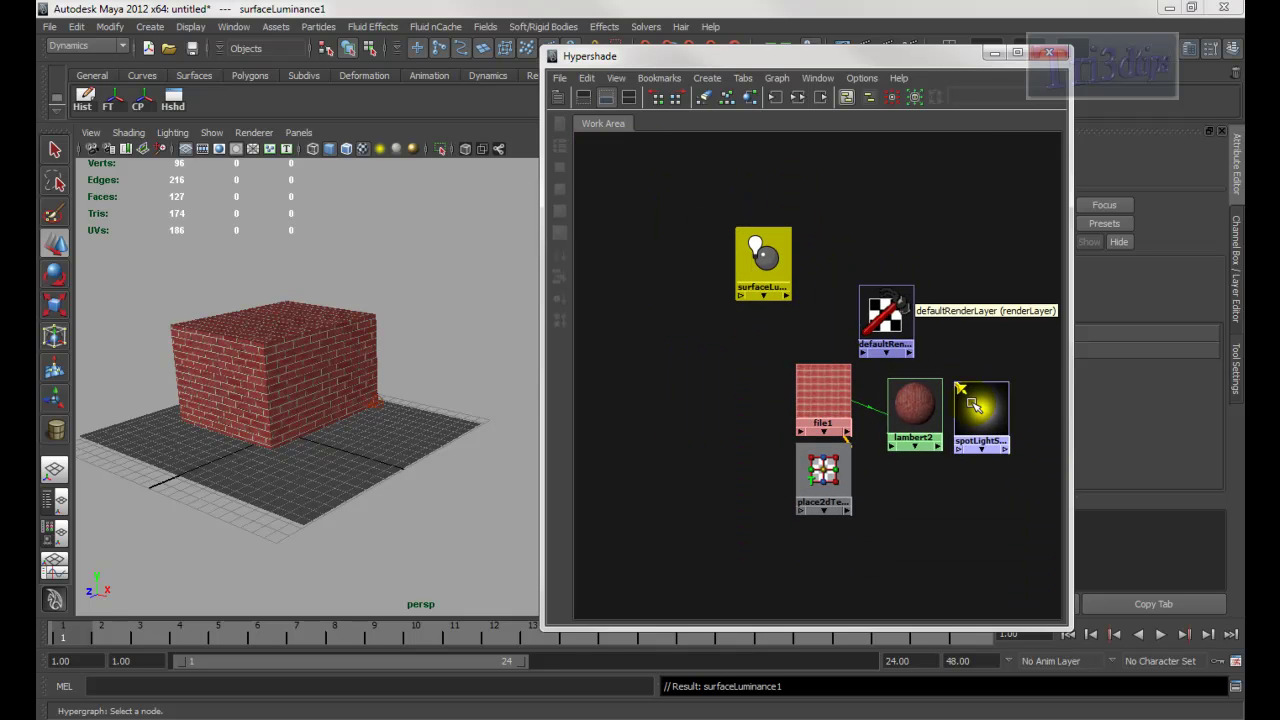
Arrange file1, place2dTexture1, spotlight, lambert2 and defaultRenderLayer nodes, moving surfaceLuminance1 next to lambert2
drag(823, 395, 789, 401)
drag(817, 467, 692, 418)
drag(789, 400, 769, 428)
drag(972, 428, 697, 311)
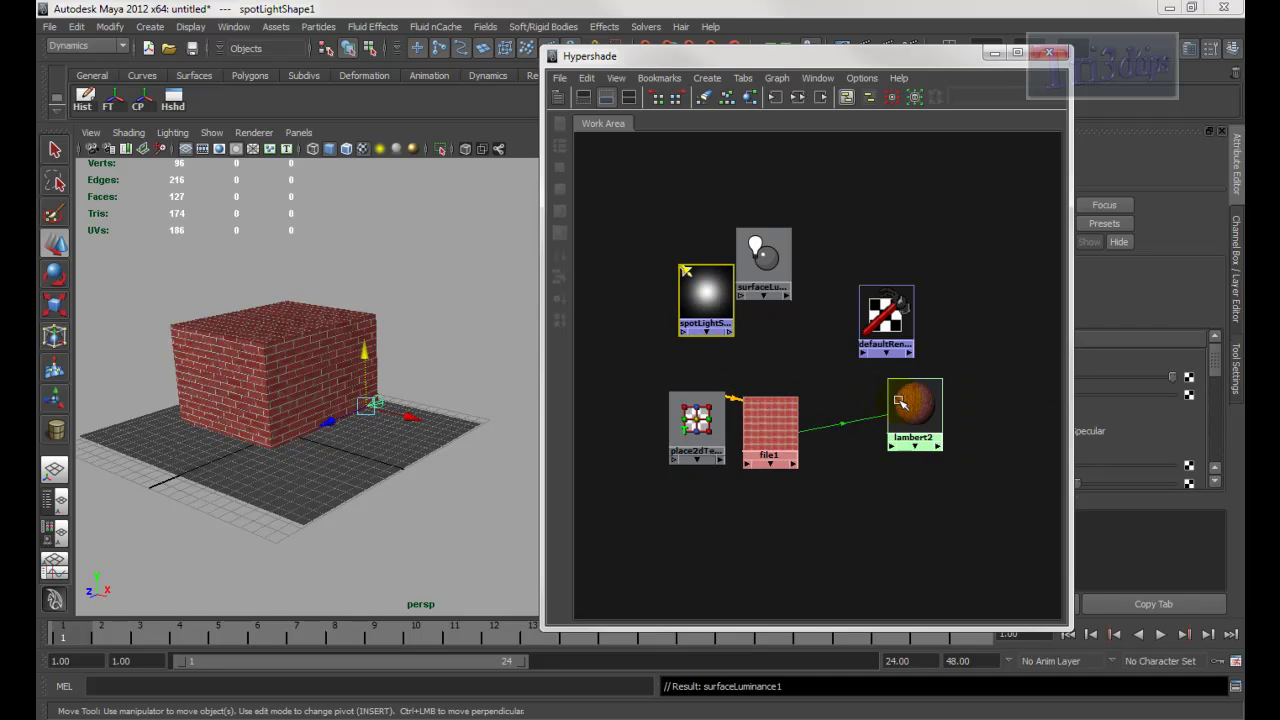
drag(918, 410, 879, 425)
drag(886, 318, 963, 303)
drag(763, 255, 806, 308)
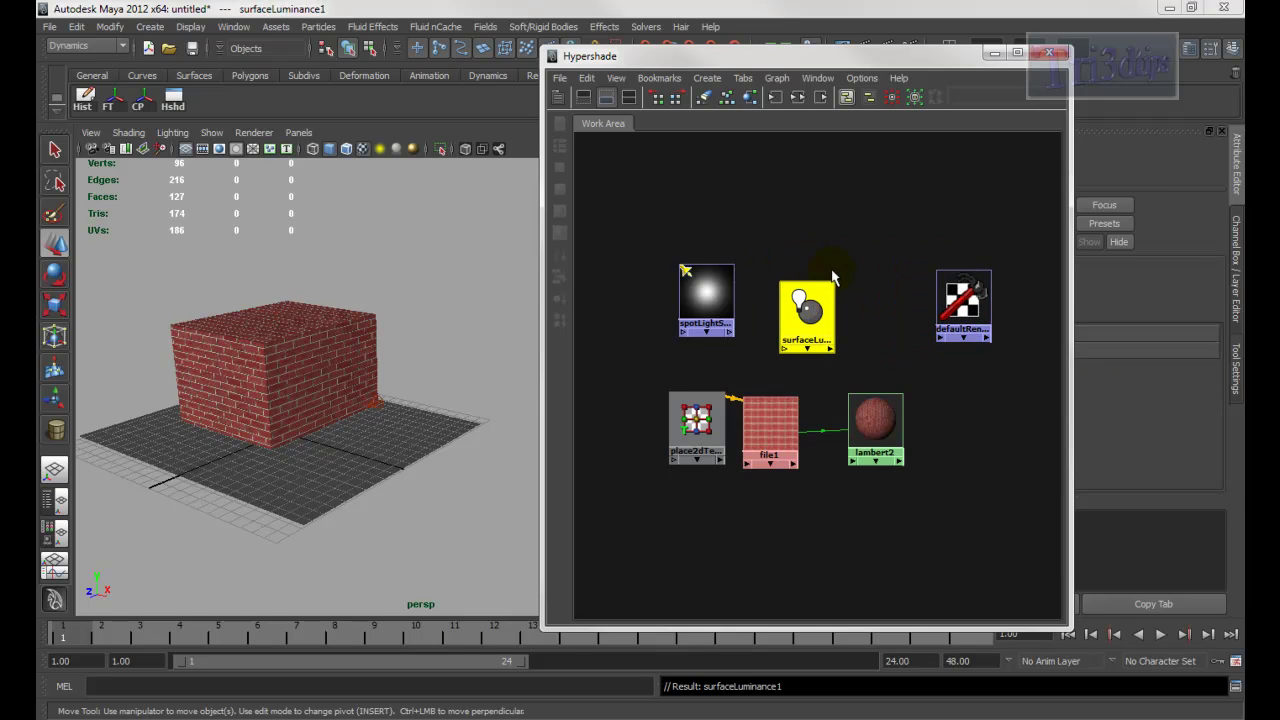
alt+middle_drag(826, 290, 836, 262)
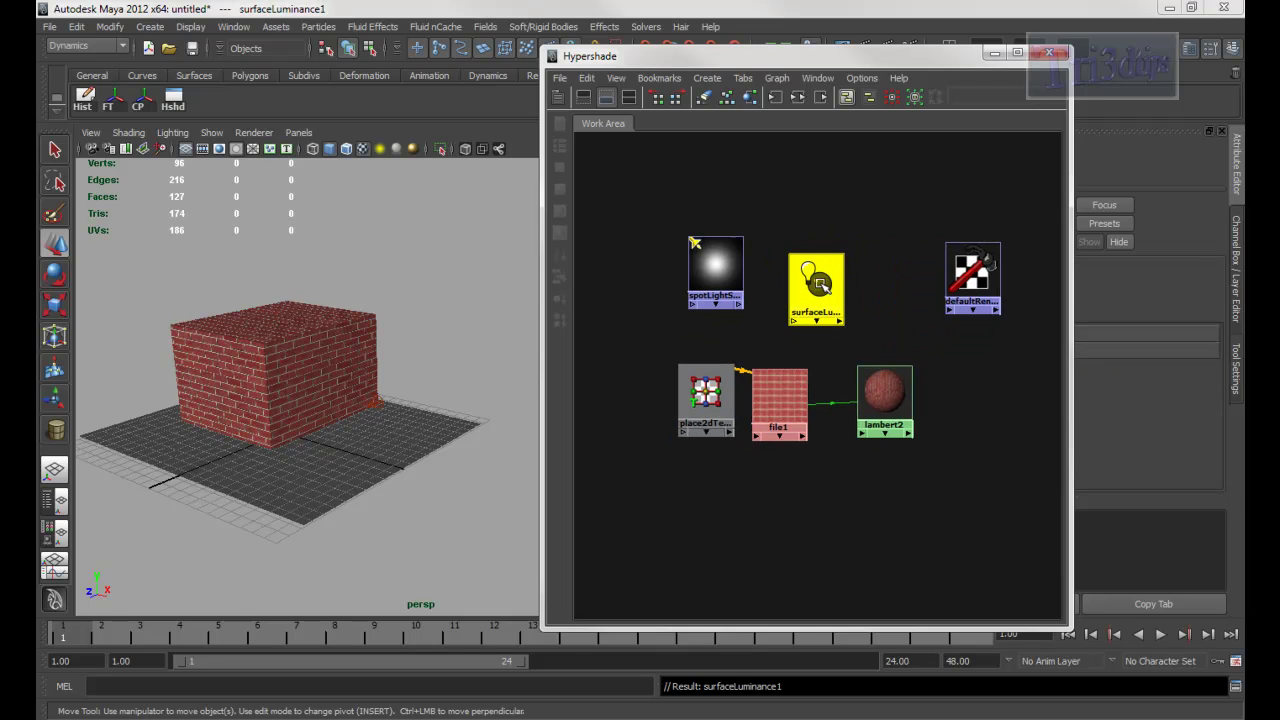
middle_drag(826, 272, 885, 397)
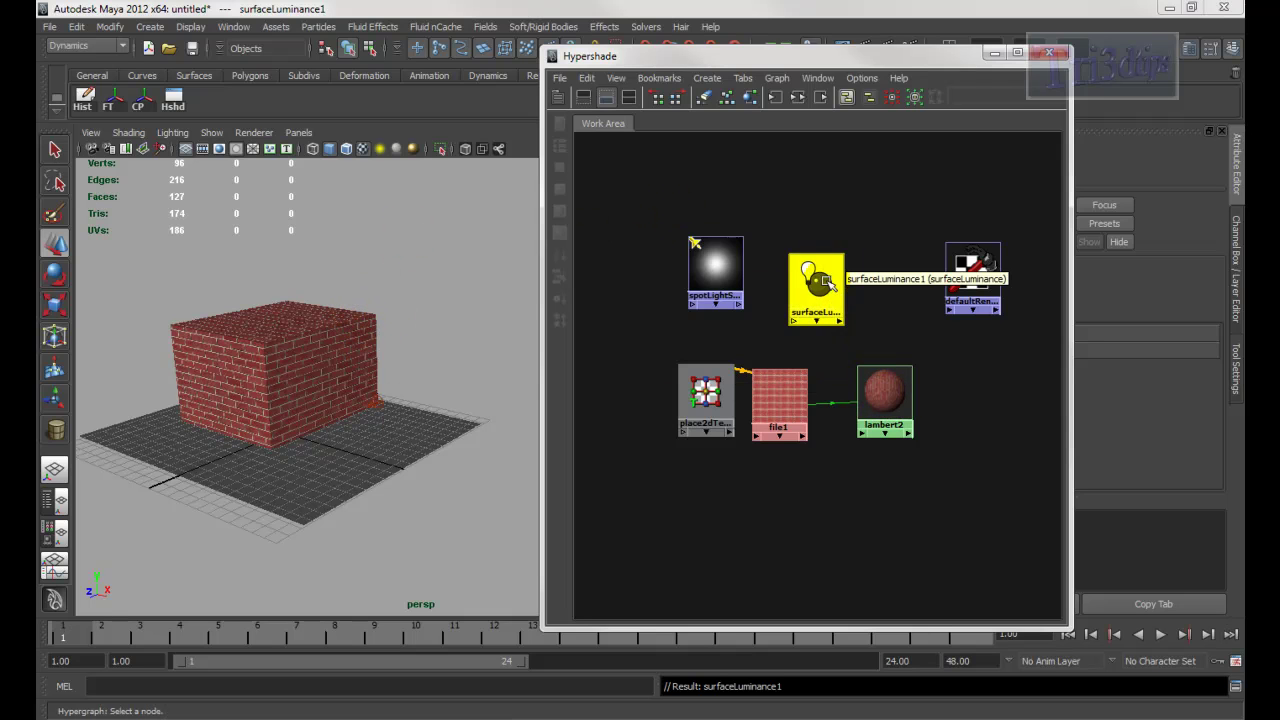
middle_drag(819, 280, 824, 288)
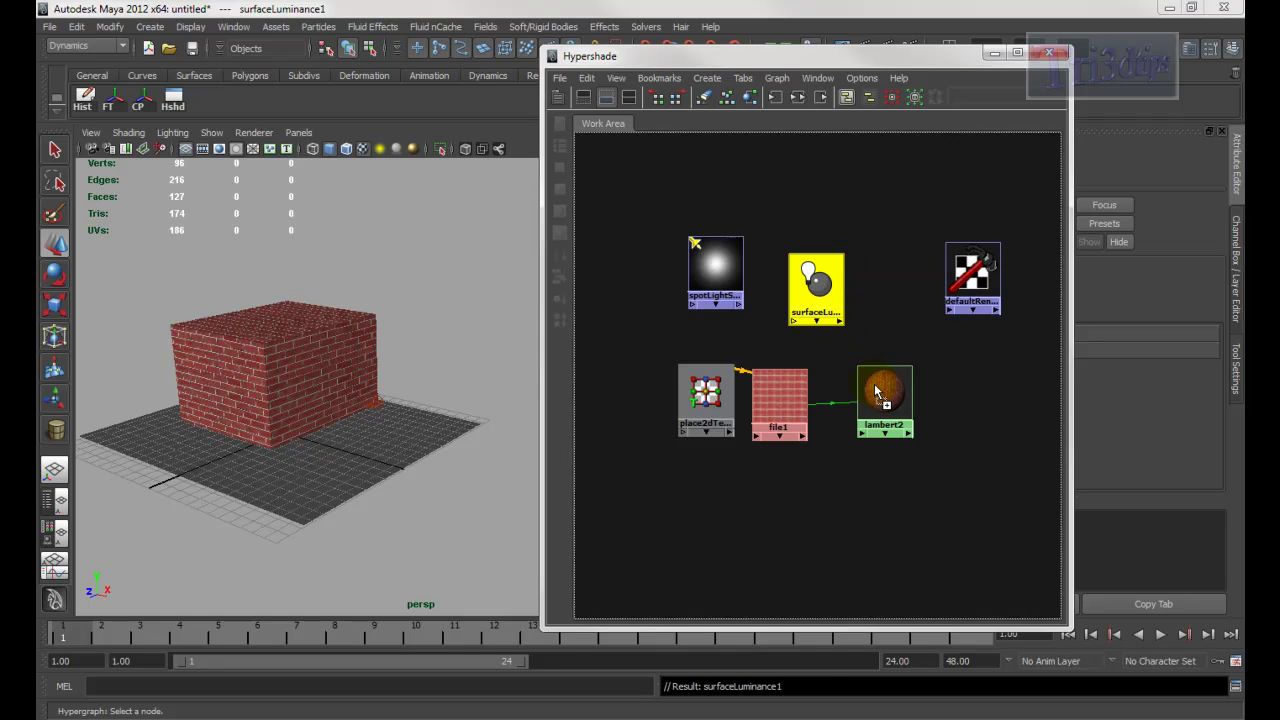
Connect surfaceLuminance1's outValue to lambert2's transparencyR, G and B in the Connection Editor
middle_drag(876, 392, 878, 394)
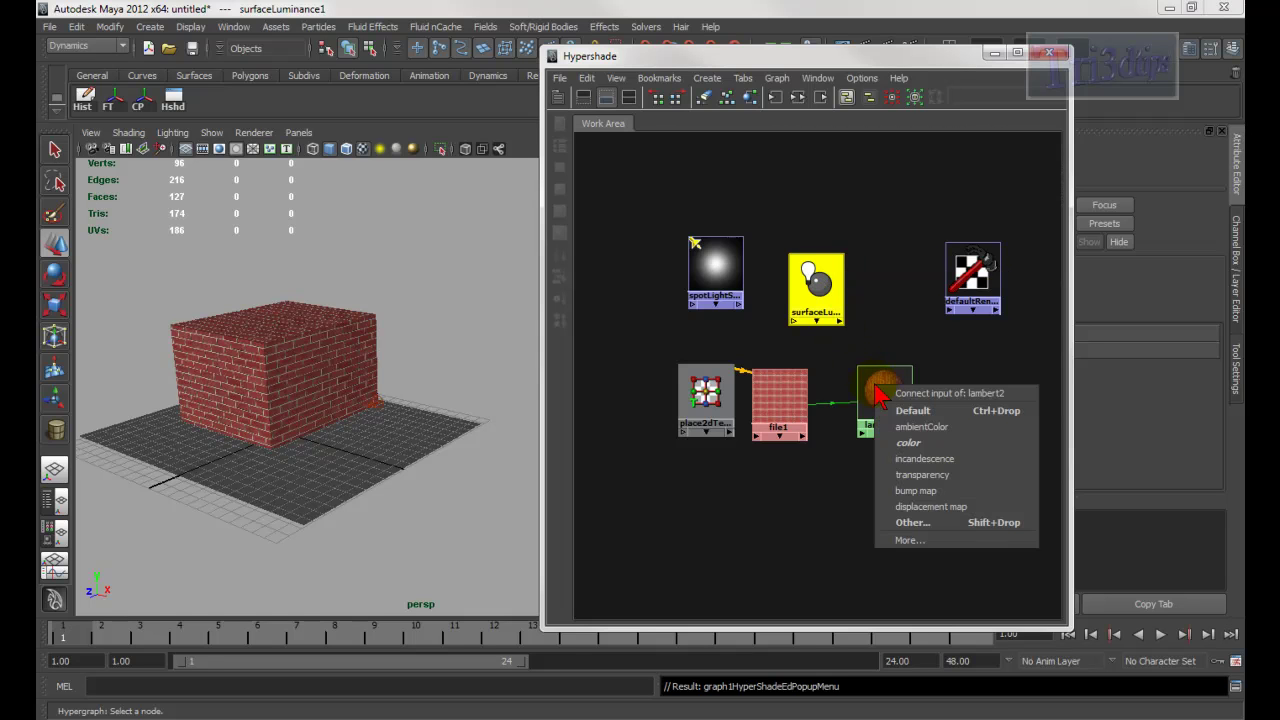
click(912, 523)
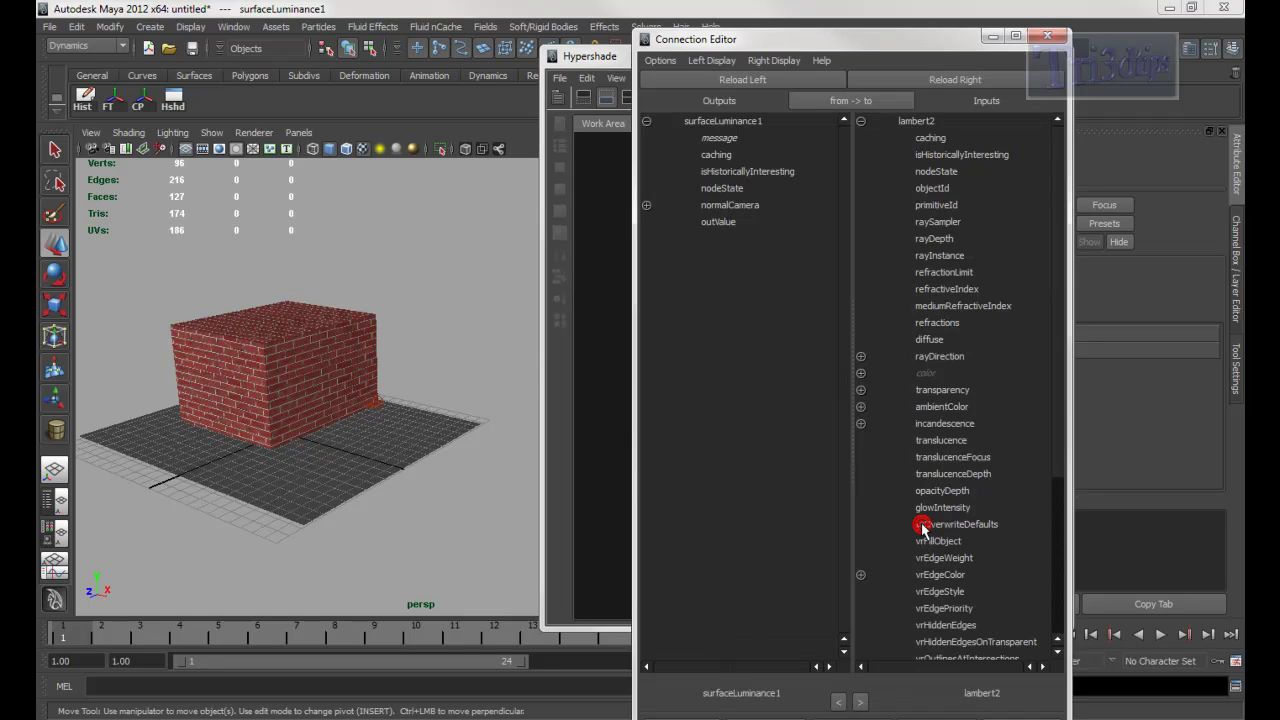
click(709, 222)
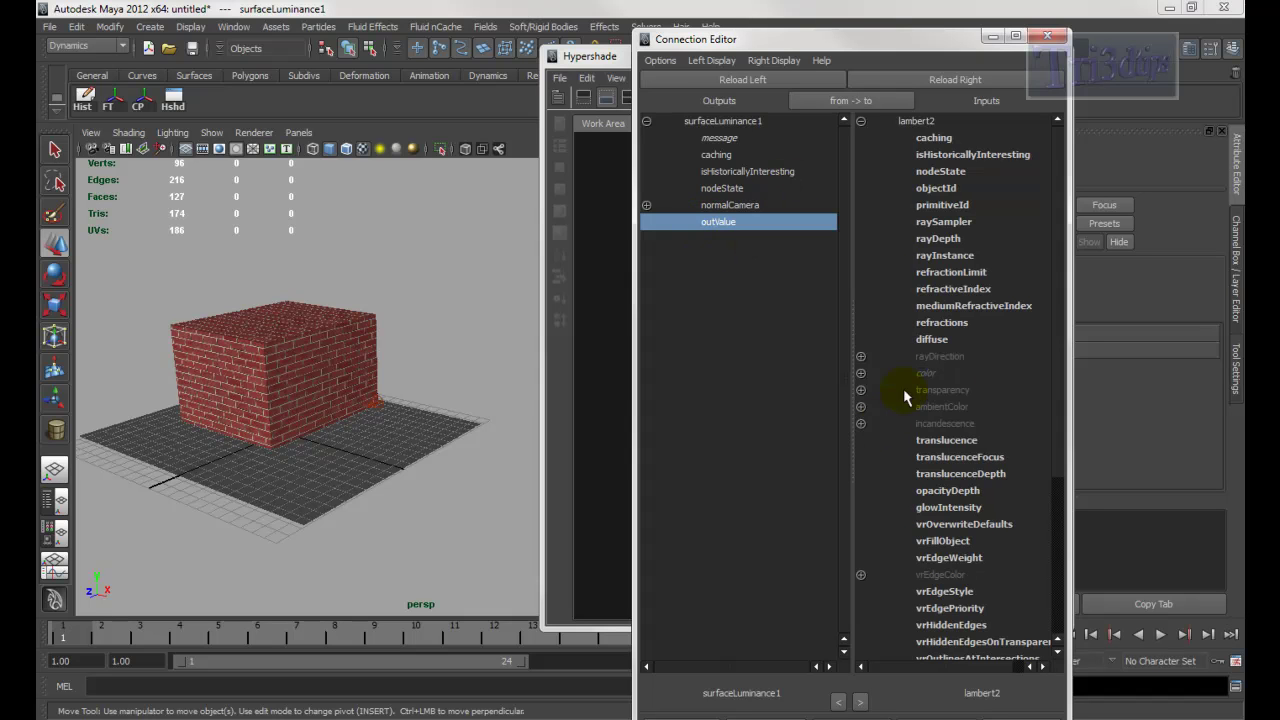
click(860, 390)
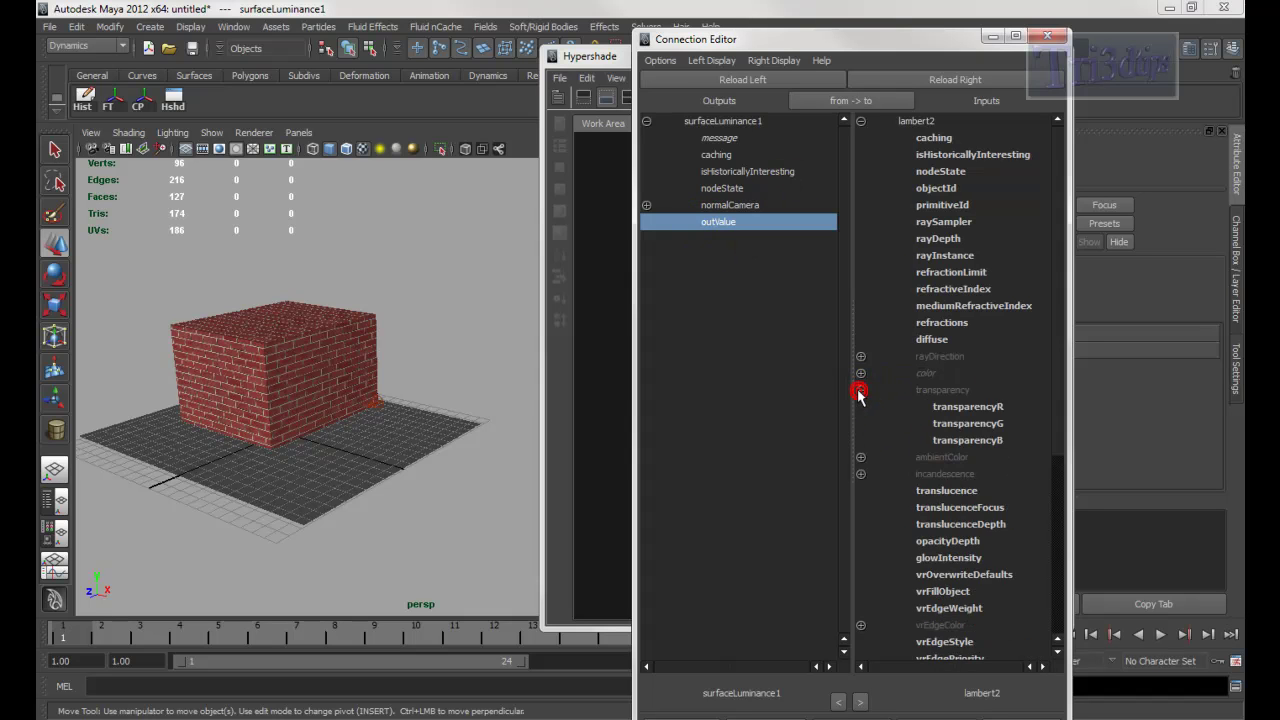
click(968, 407)
click(970, 424)
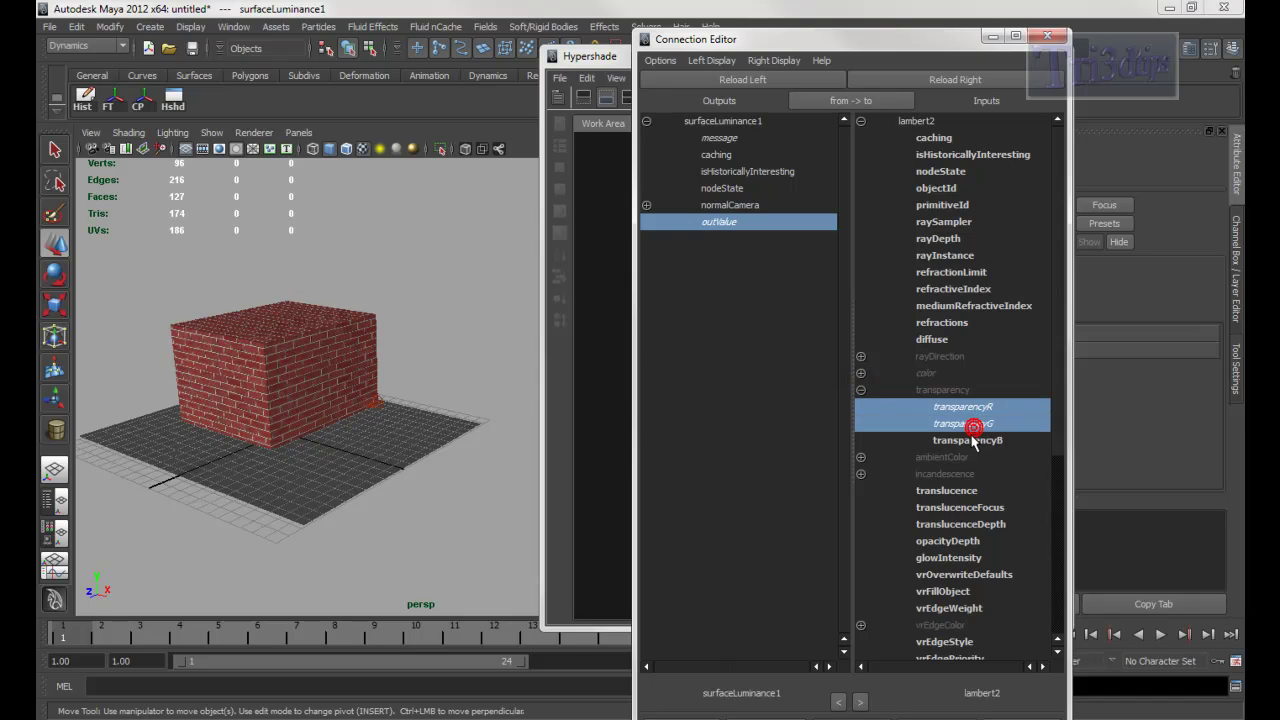
click(970, 441)
click(1047, 38)
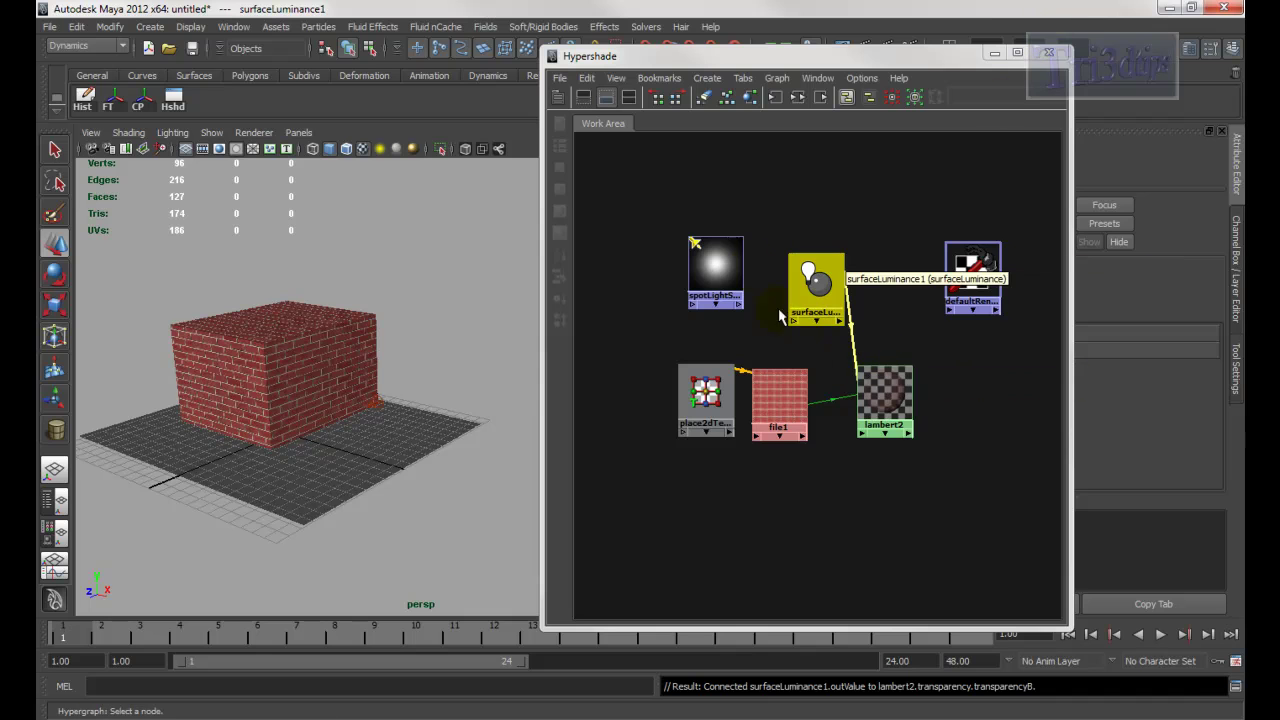
alt+middle_drag(661, 170, 680, 211)
Hide Hypershade, render a test frame, and select the persp camera
click(449, 337)
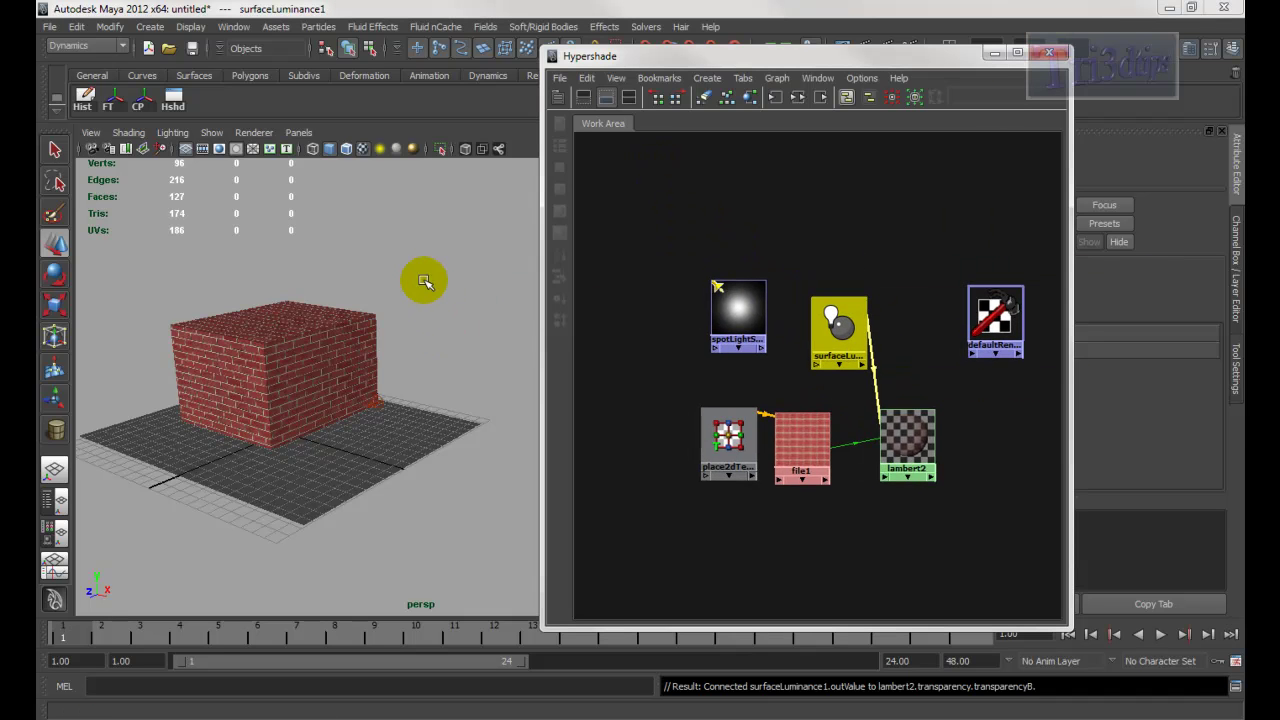
alt+middle_drag(423, 277, 488, 296)
mouse_move(488, 296)
alt+mouse_down()
mouse_move(449, 289)
mouse_move(470, 282)
alt+mouse_up()
click(994, 53)
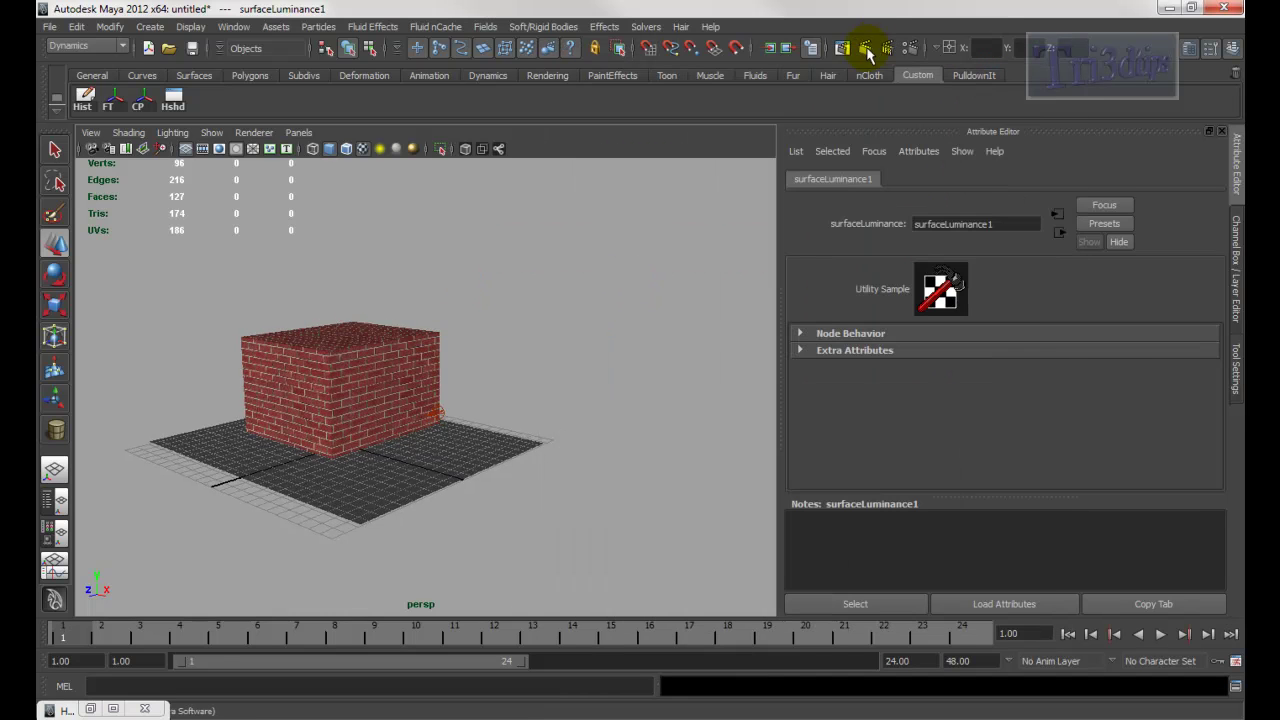
click(866, 50)
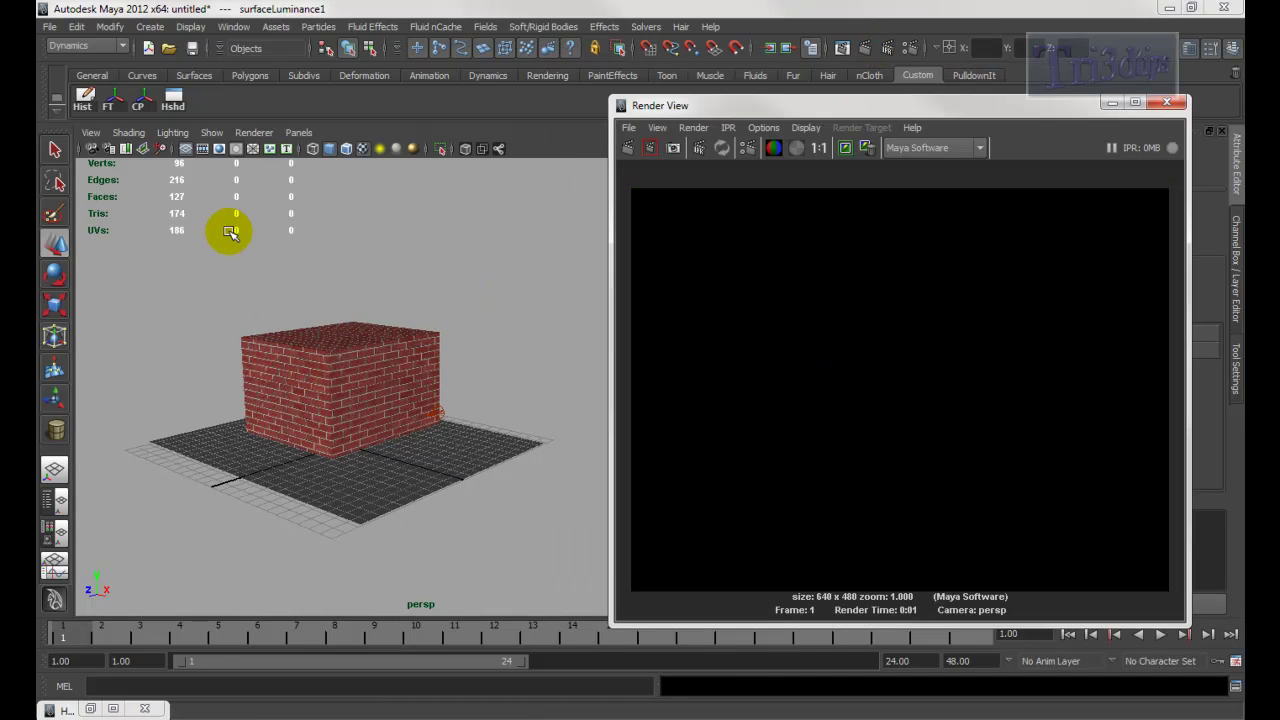
click(110, 148)
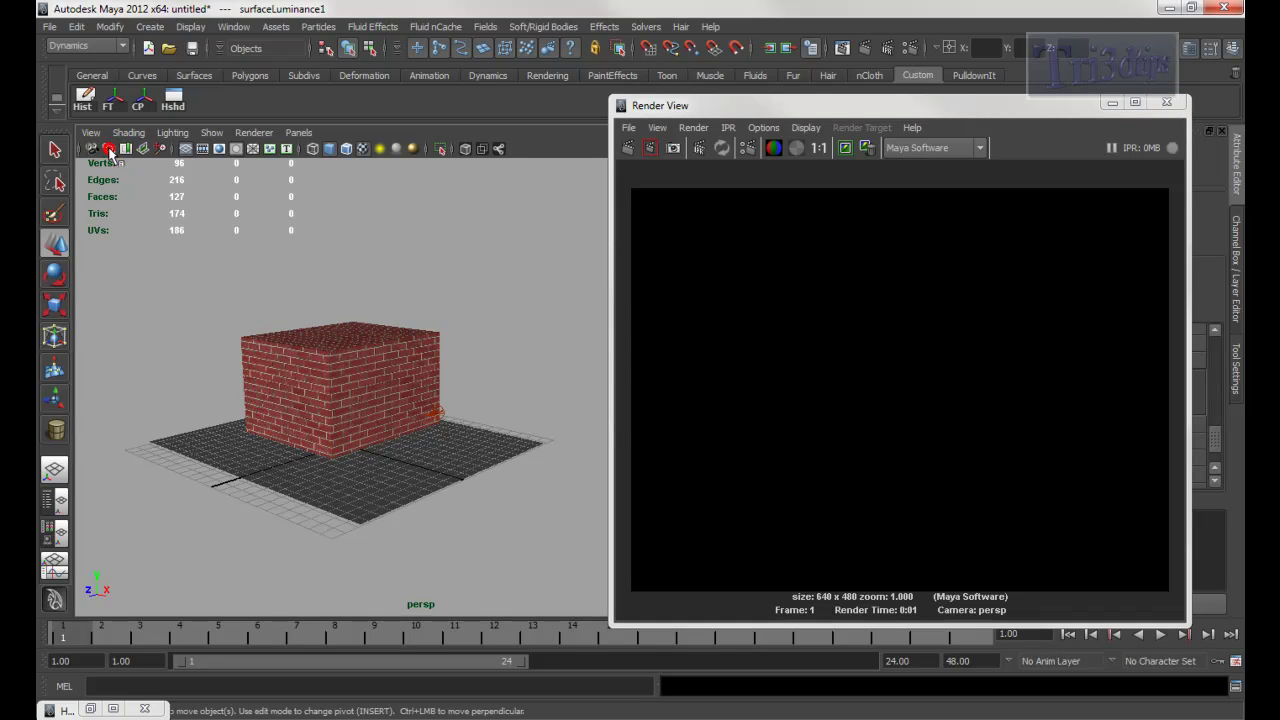
Set the persp camera's background colour to blue-grey HSV 200, 0.2, 0.5
click(1110, 104)
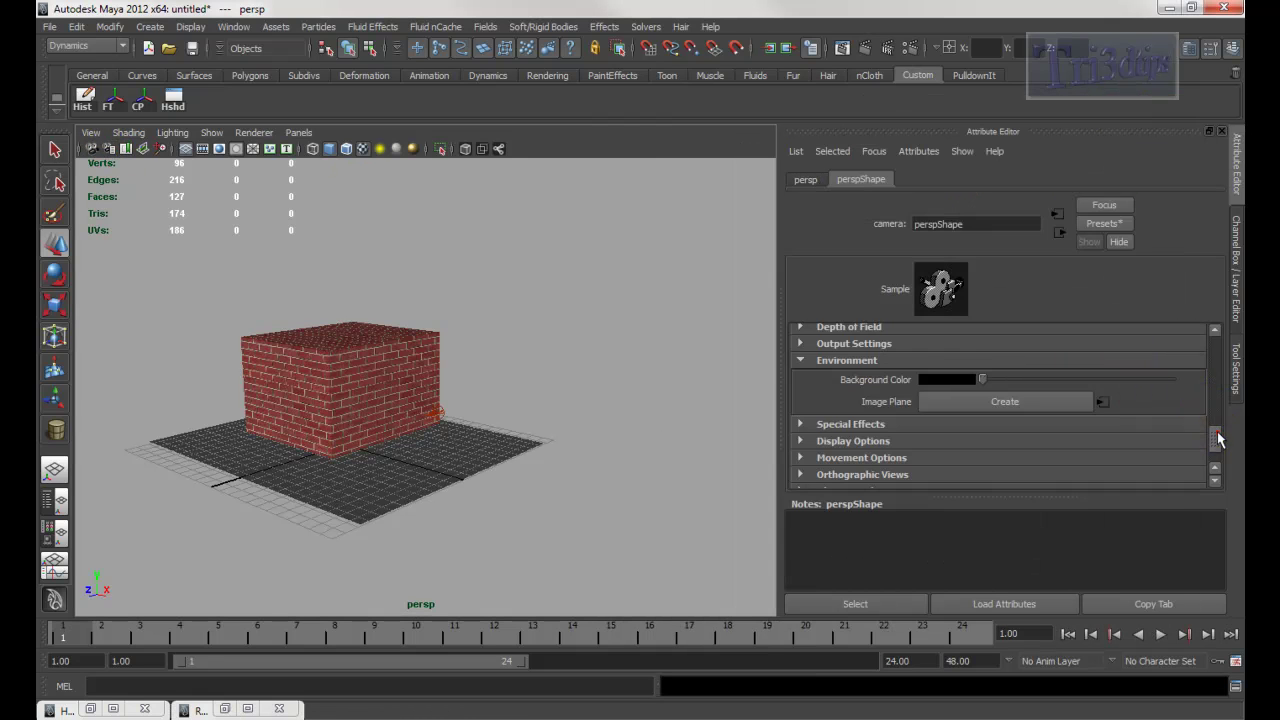
mouse_move(1218, 432)
mouse_down()
mouse_move(1216, 448)
mouse_move(1212, 434)
mouse_up()
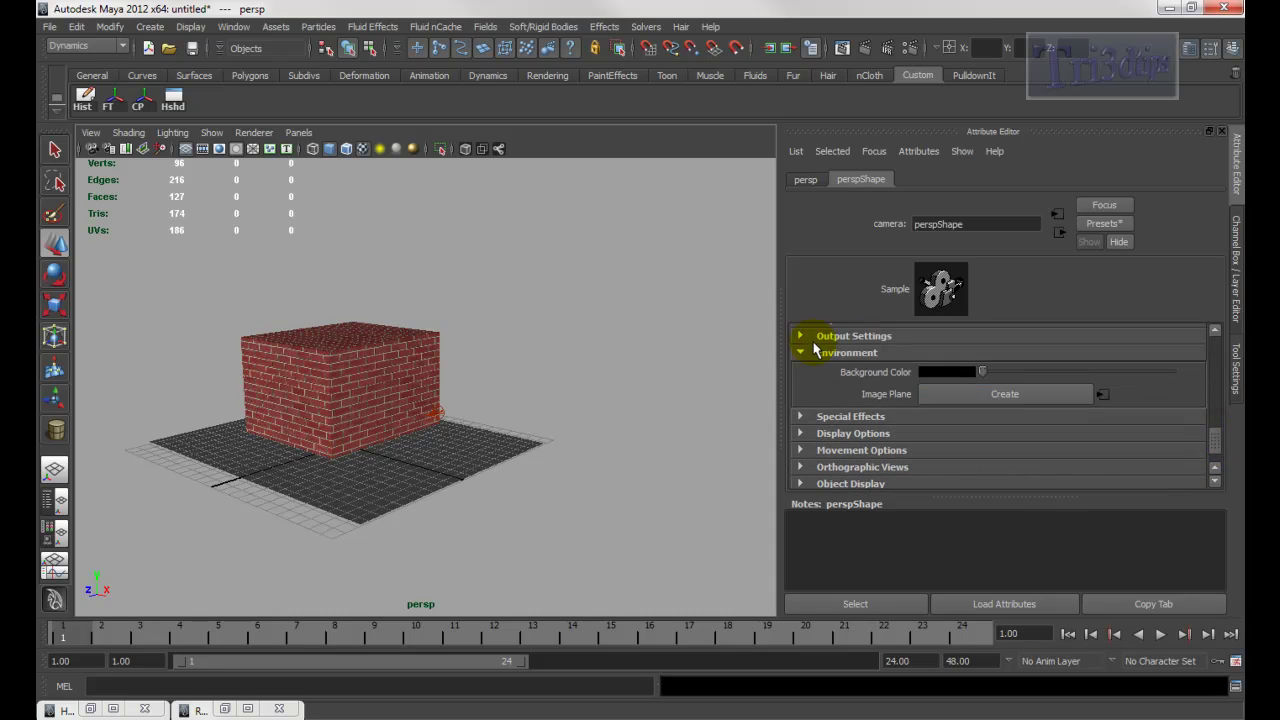
click(947, 374)
click(700, 475)
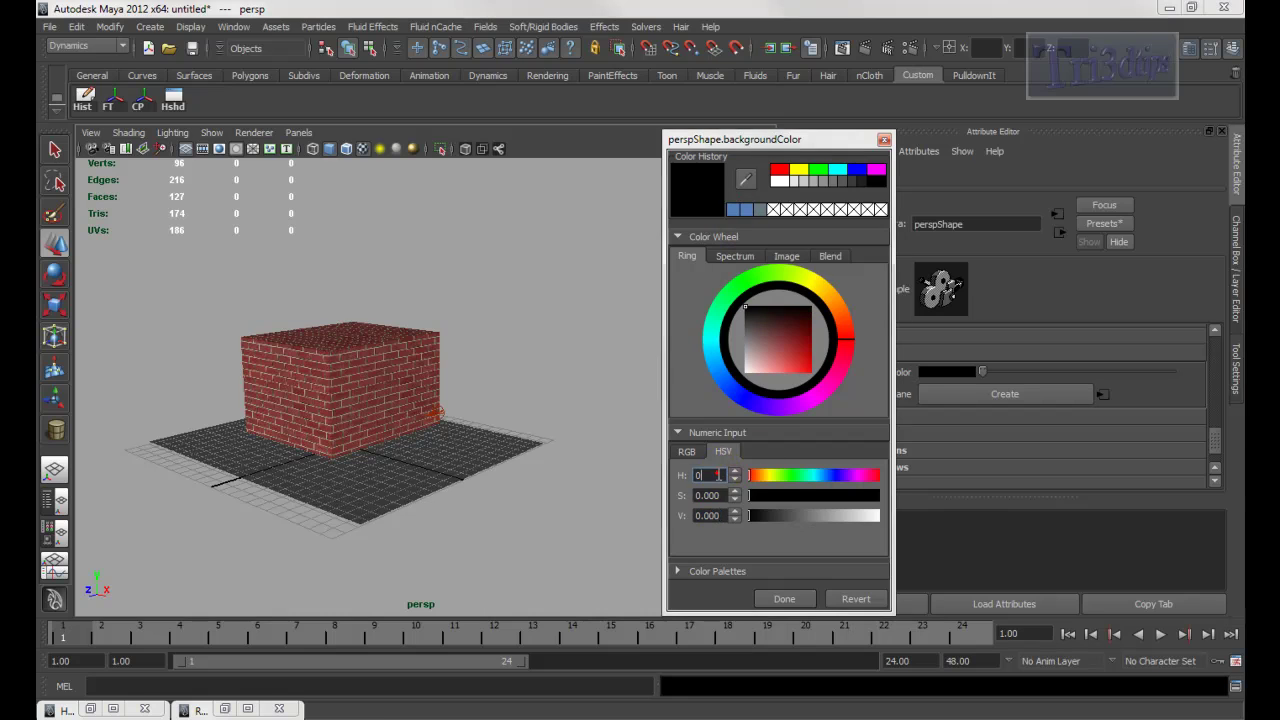
key(Return)
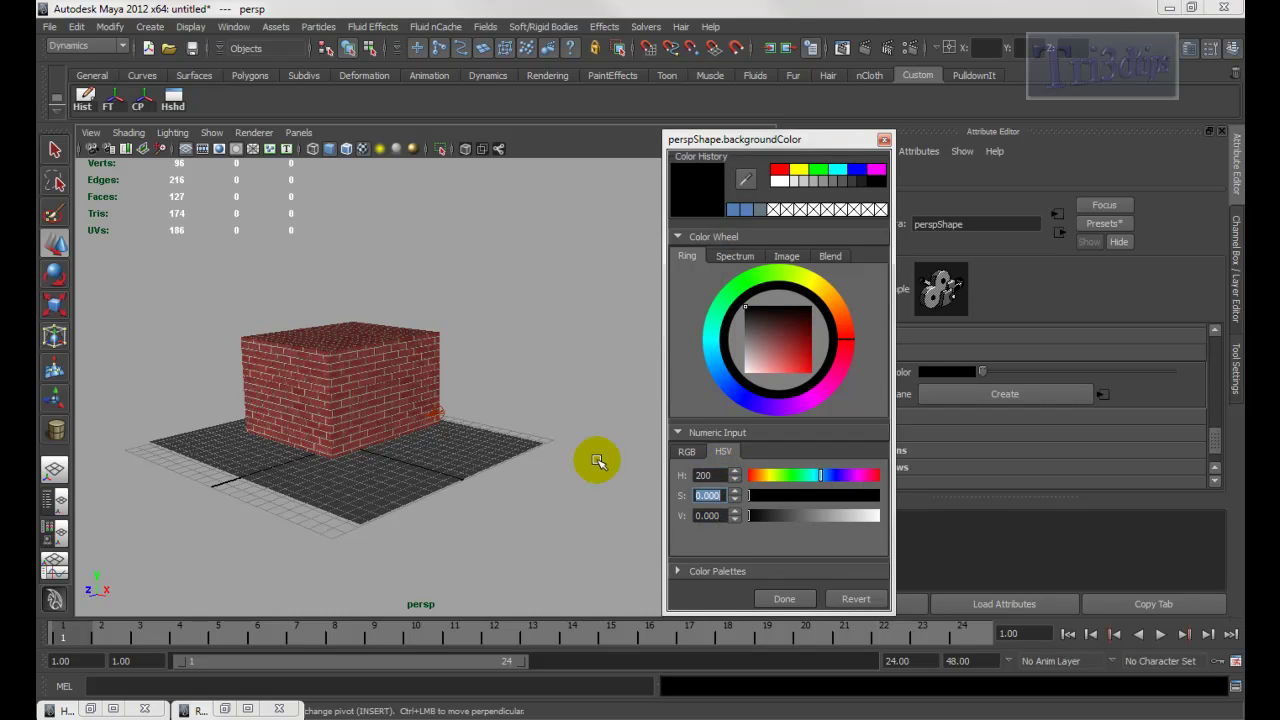
text(.2)
key(Tab)
text(.5)
key(Return)
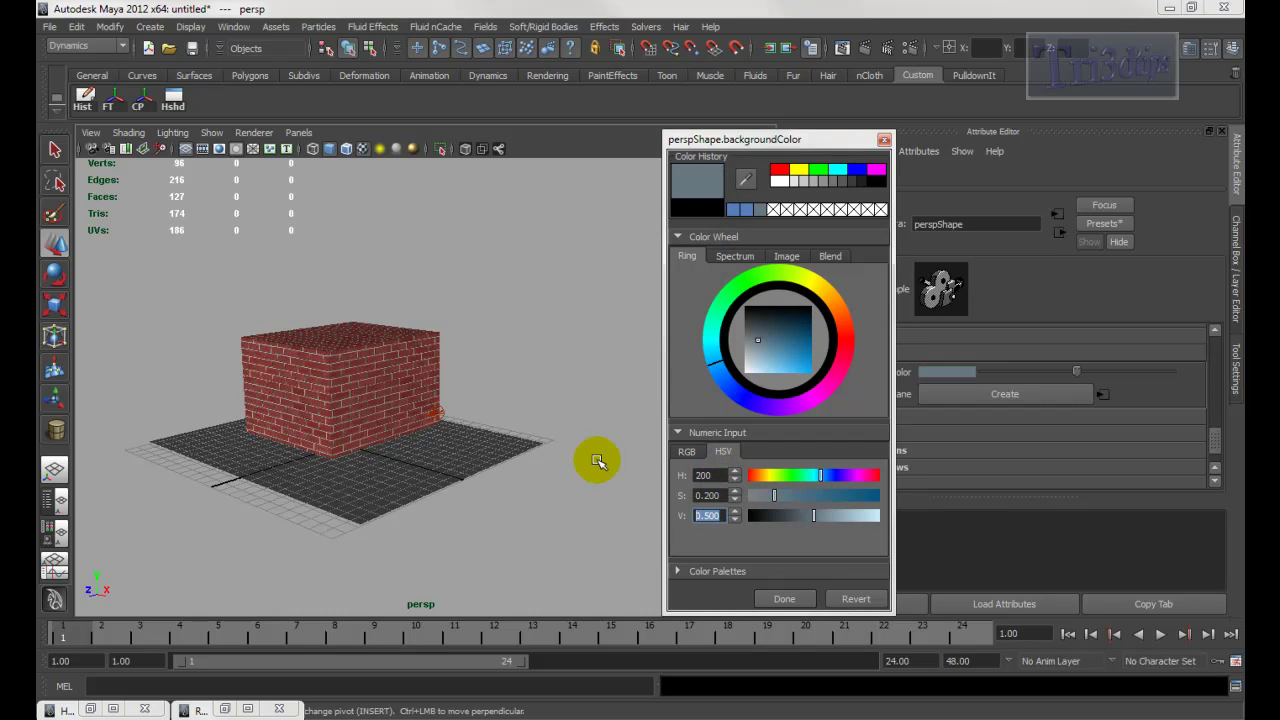
click(782, 598)
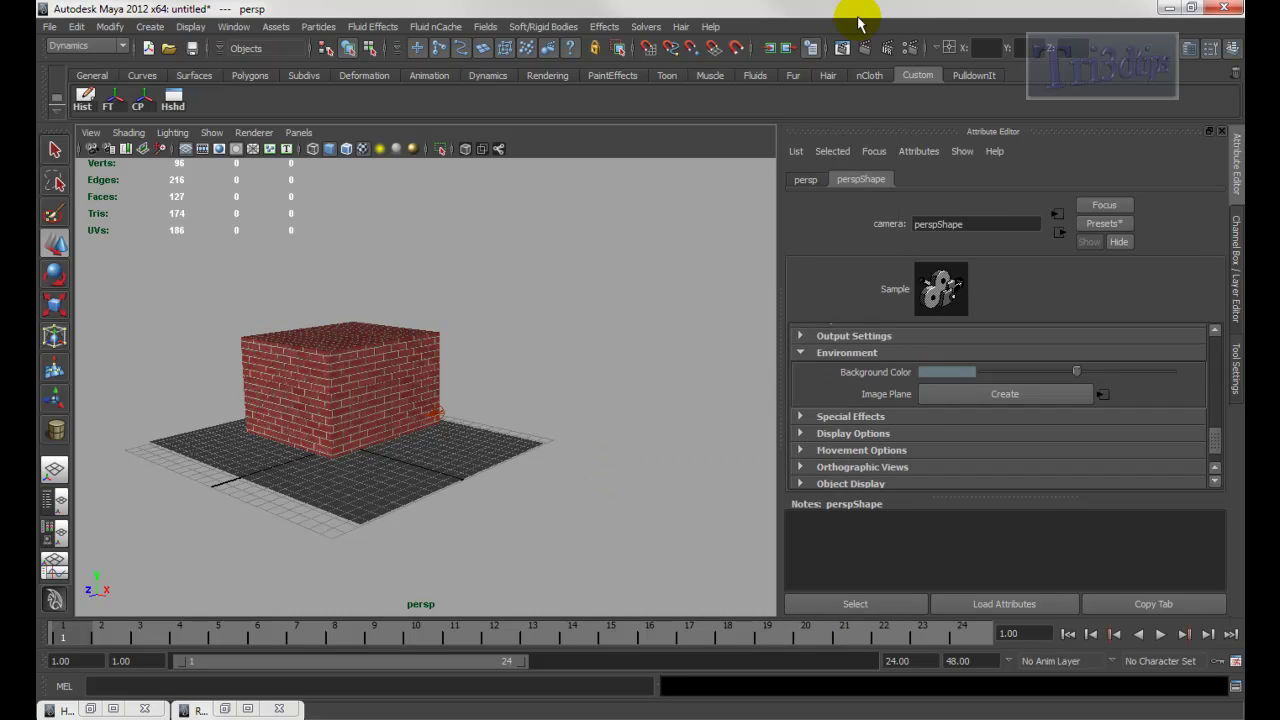
Render the current frame to see the new blue-grey background
click(865, 49)
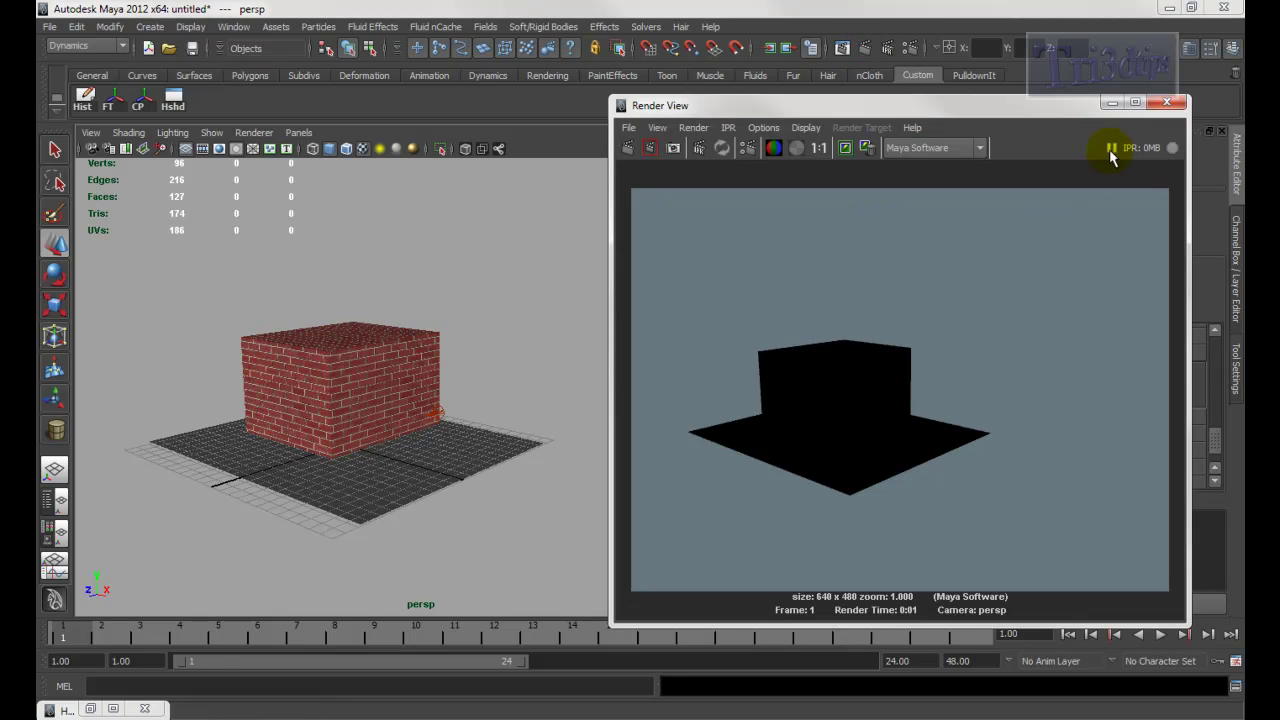
drag(1063, 106, 988, 79)
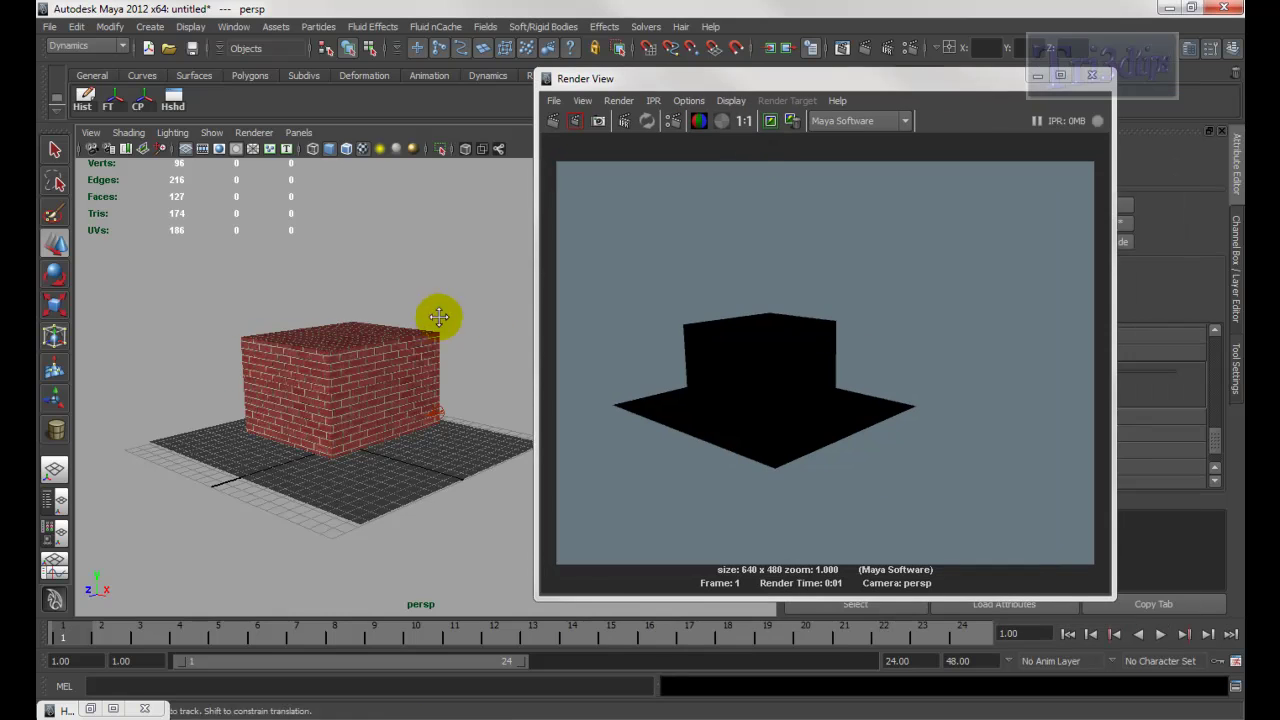
alt+middle_drag(403, 315, 414, 386)
Select spotLight1 and rotate it to re-aim its beam at the box
click(412, 400)
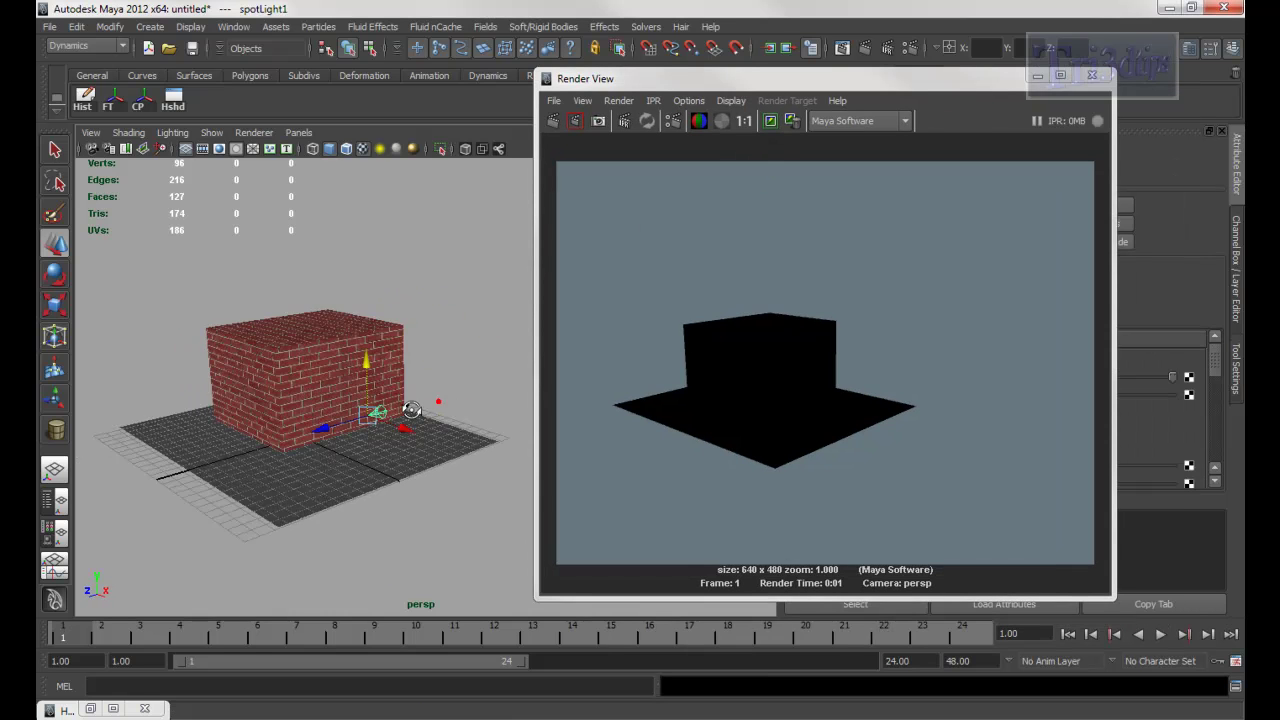
alt+drag(411, 409, 420, 391)
key(e)
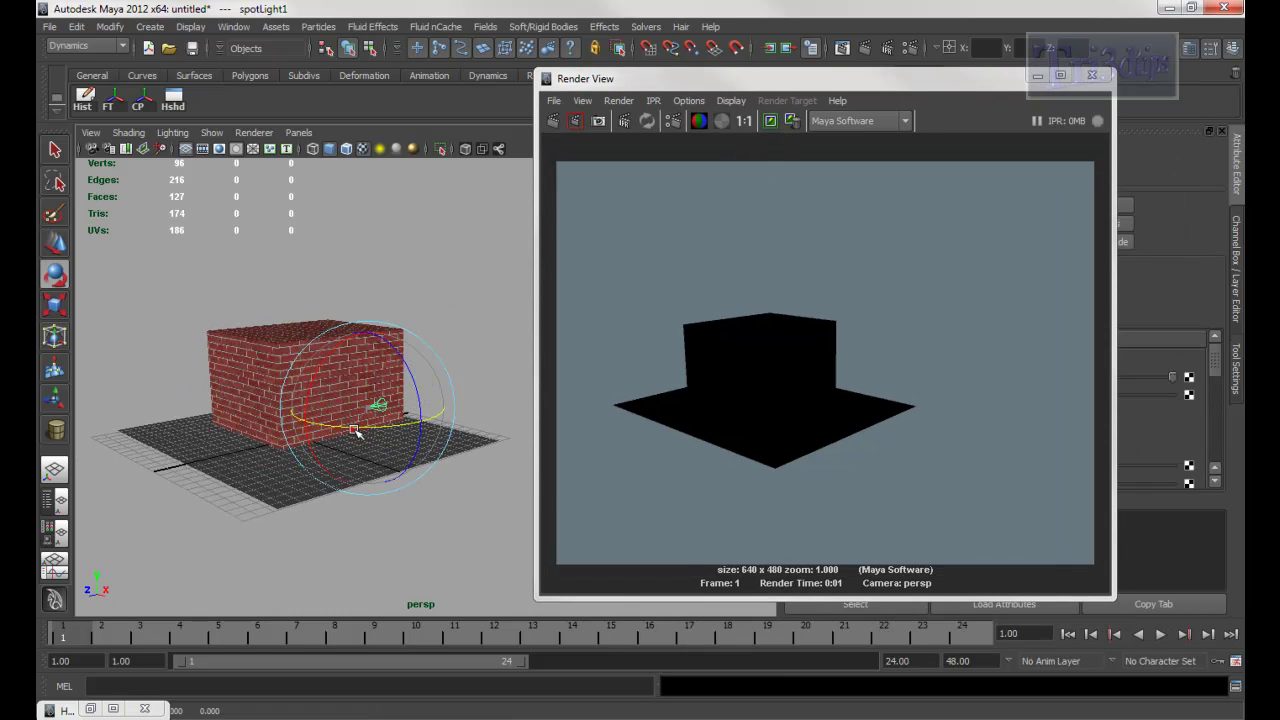
drag(374, 433, 440, 440)
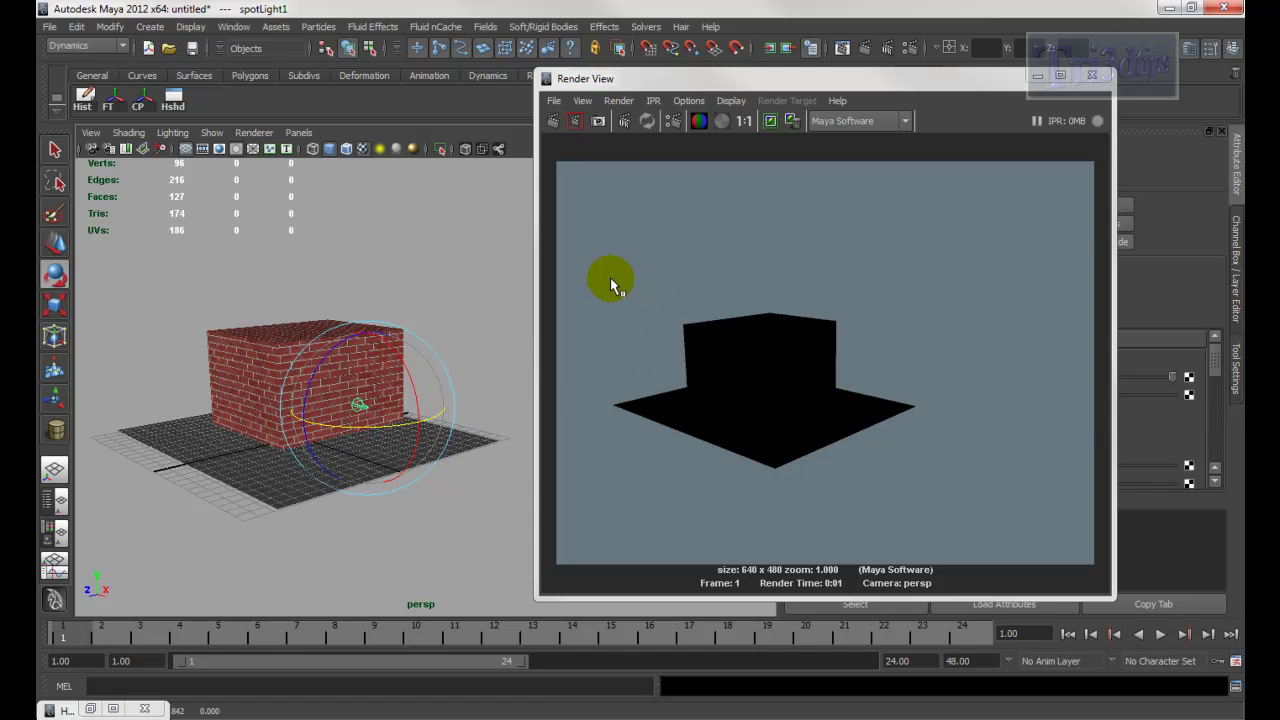
Re-render the region around the box to check for a see-through patch
drag(620, 278, 910, 480)
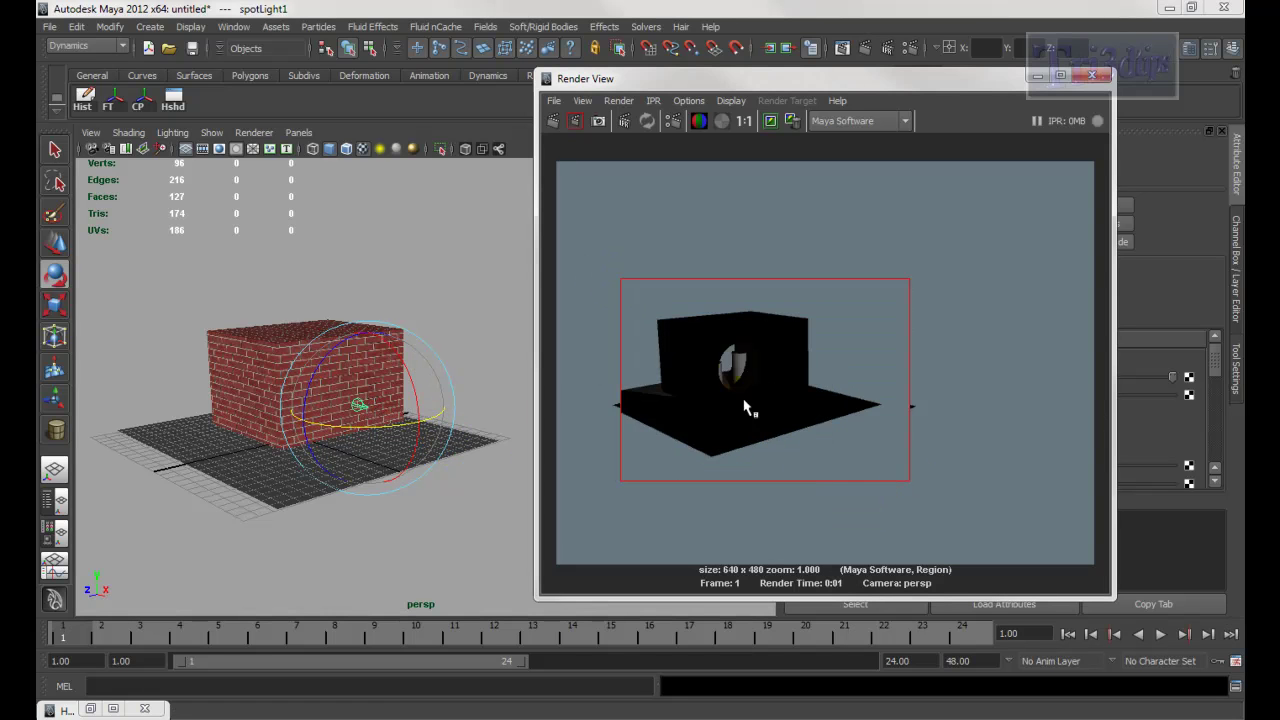
alt+drag(491, 309, 430, 410)
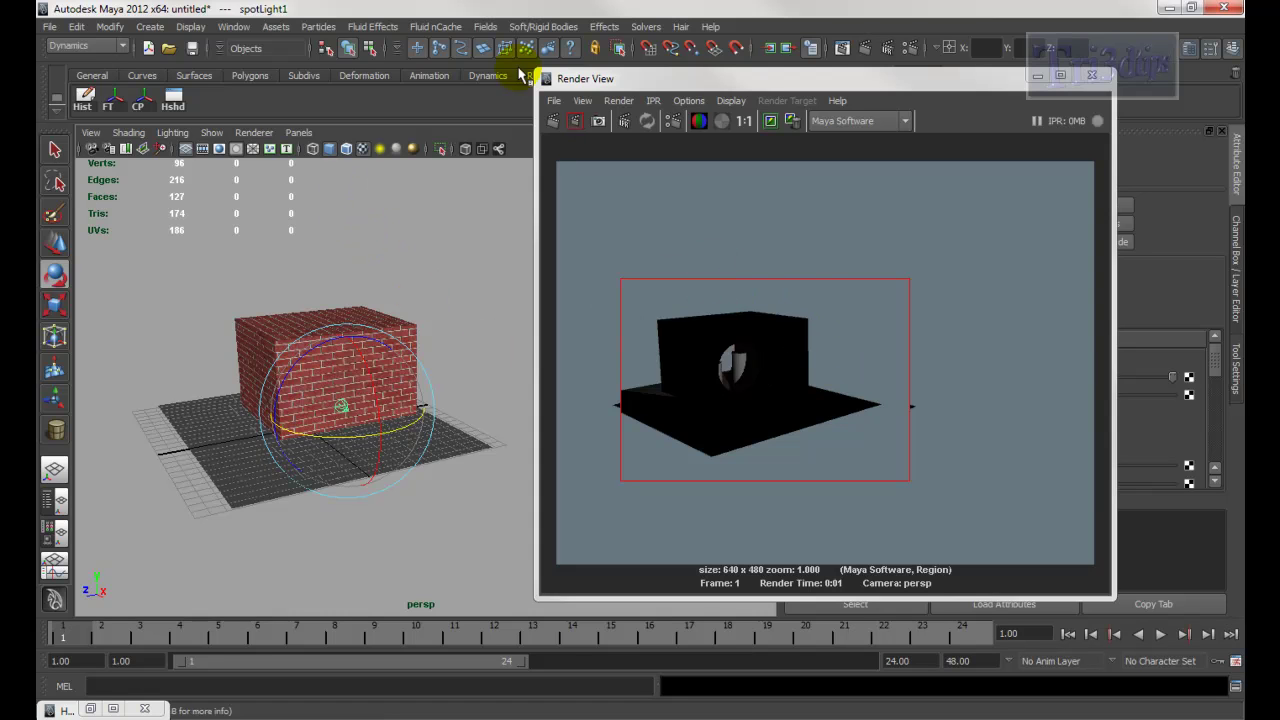
click(152, 28)
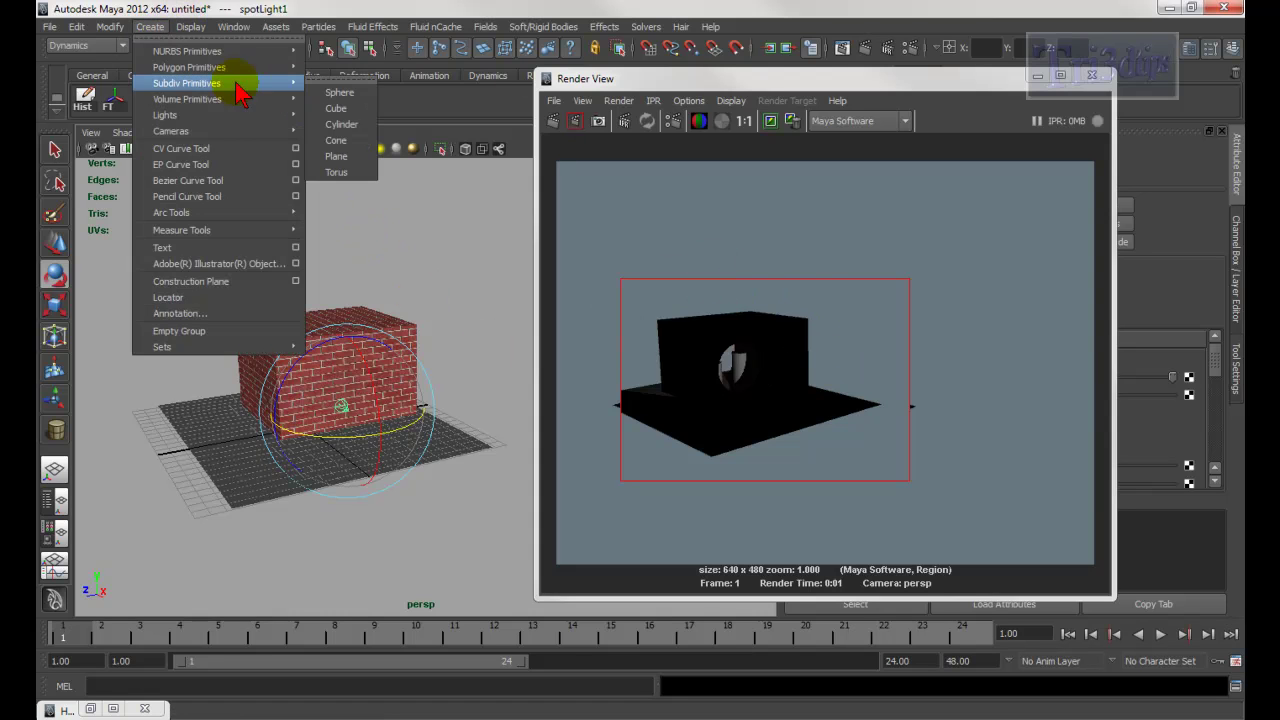
mouse_move(165, 115)
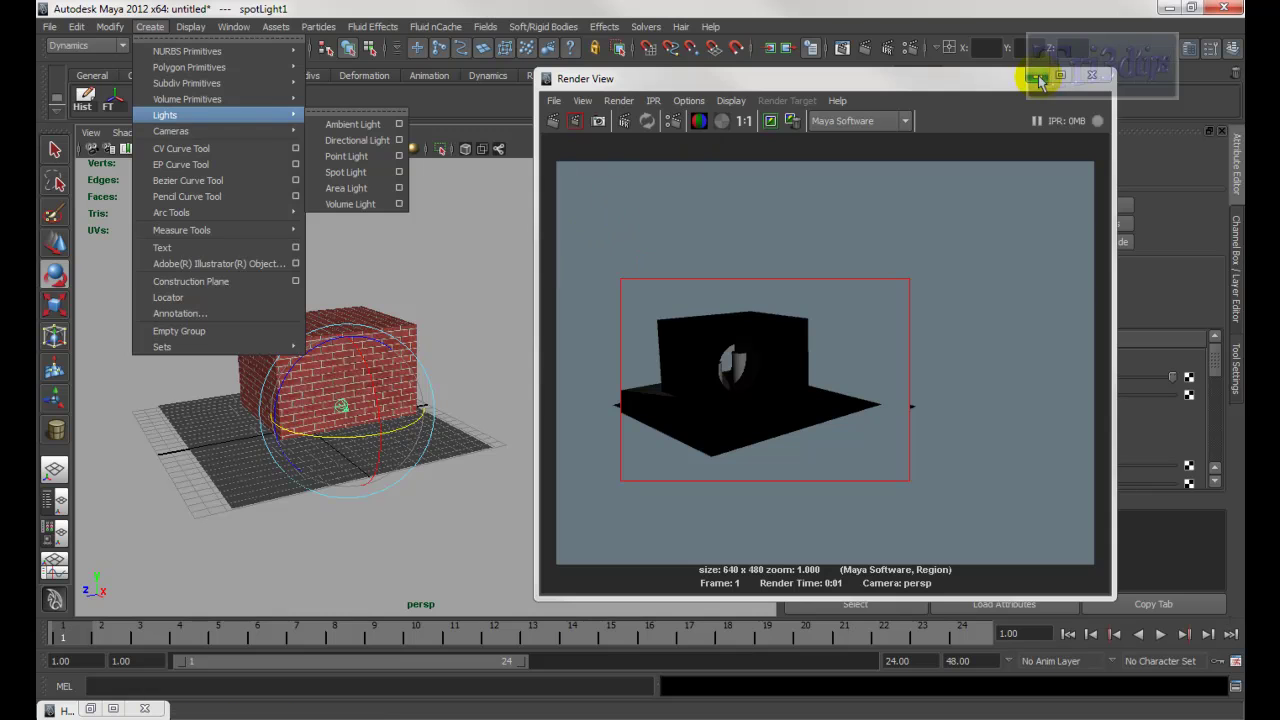
key(Escape)
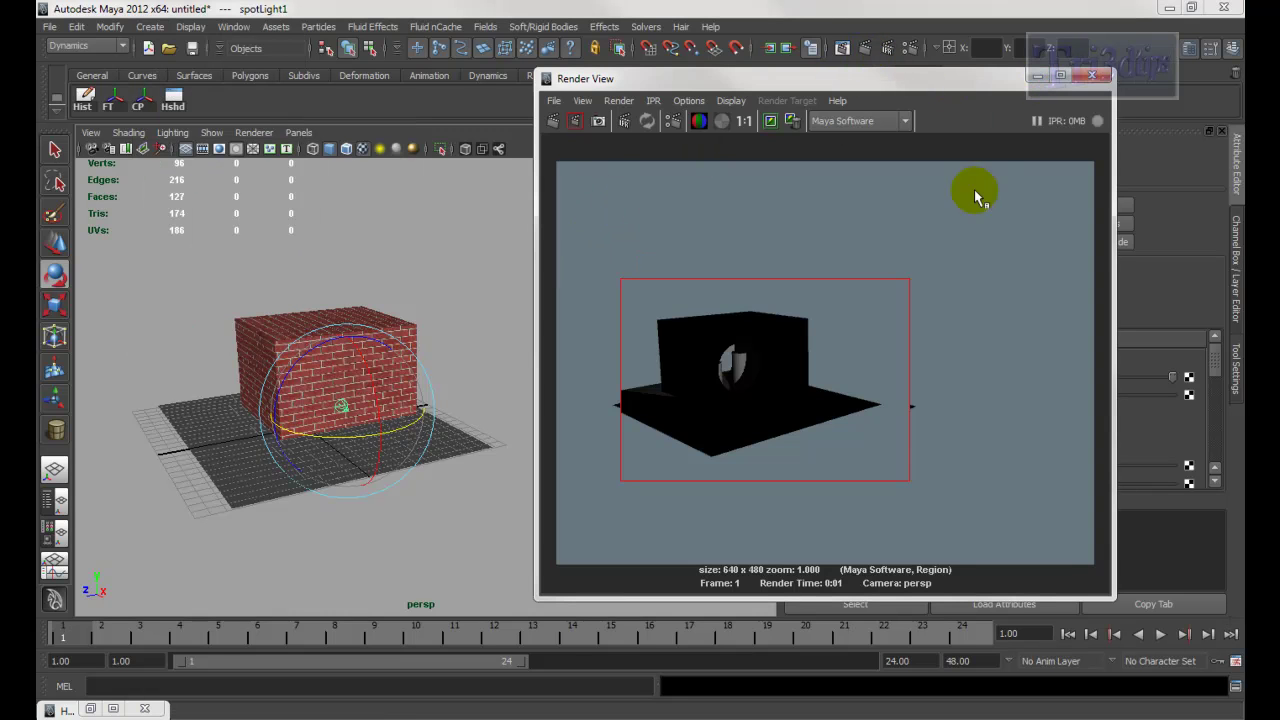
Link spotLightShape1's lightData to surfaceLuminance1's lightDataArray through the Connection Editor
click(86, 708)
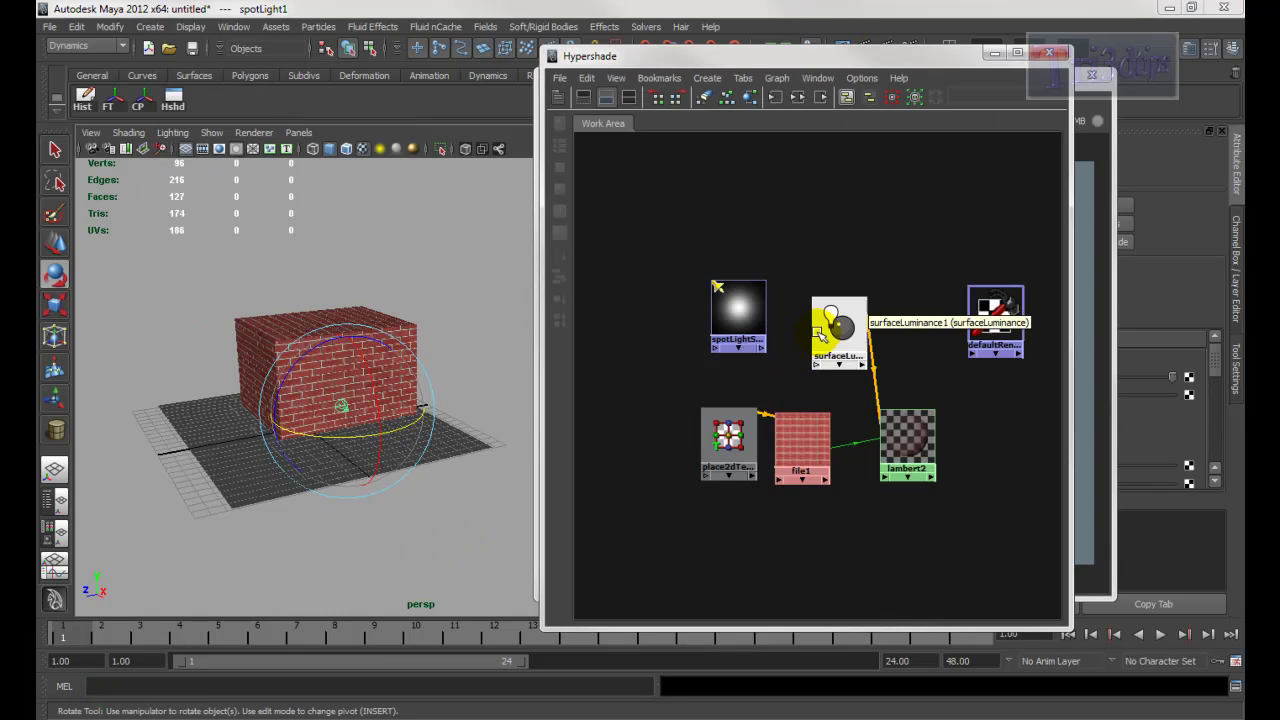
click(736, 309)
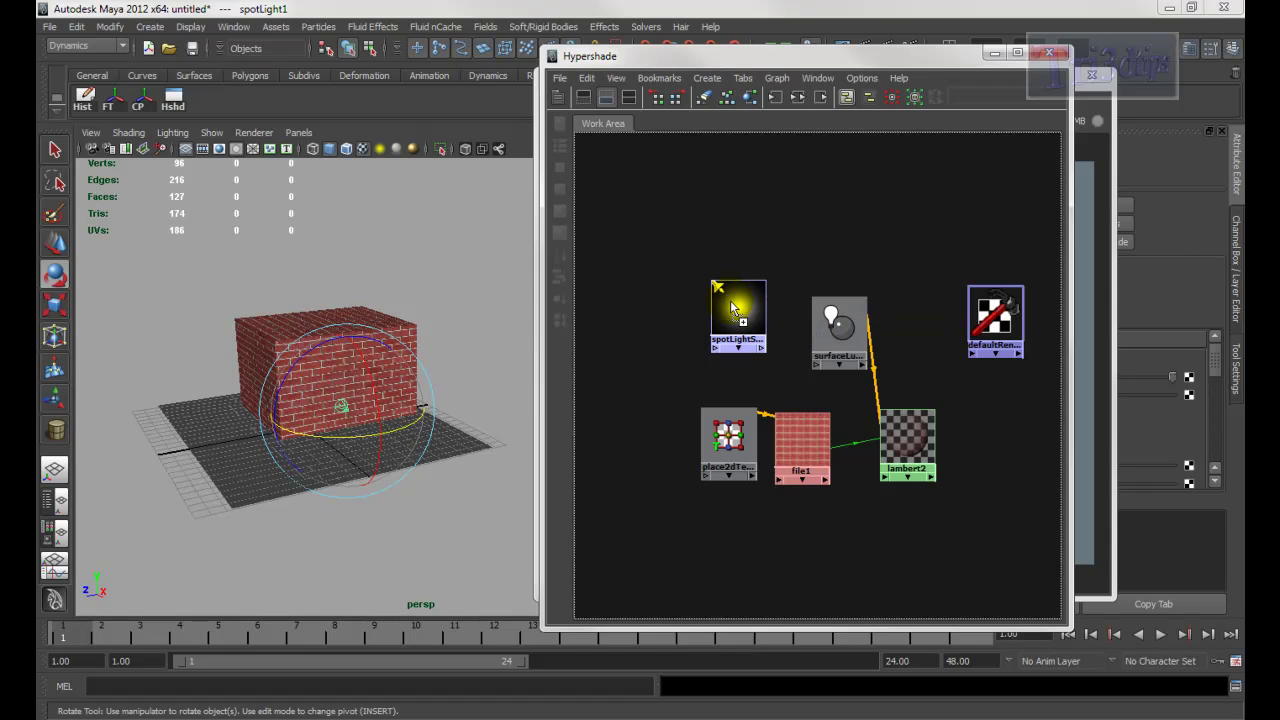
middle_drag(830, 330, 831, 331)
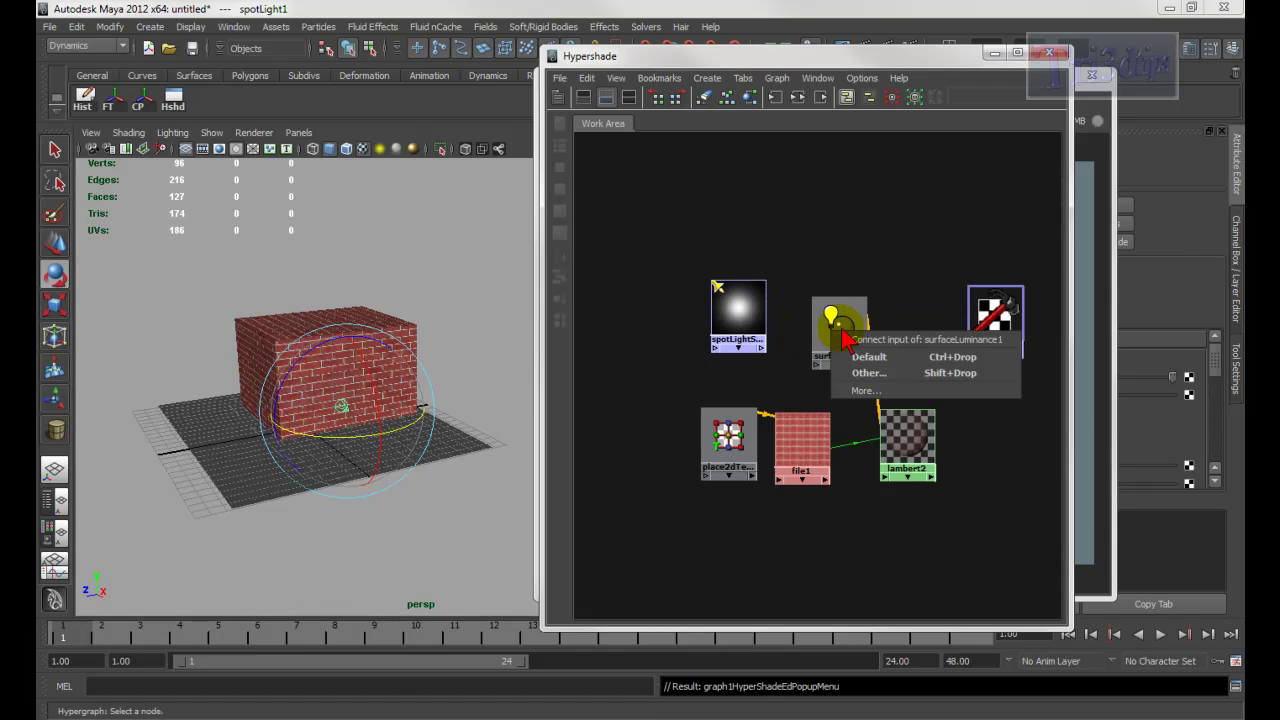
click(858, 357)
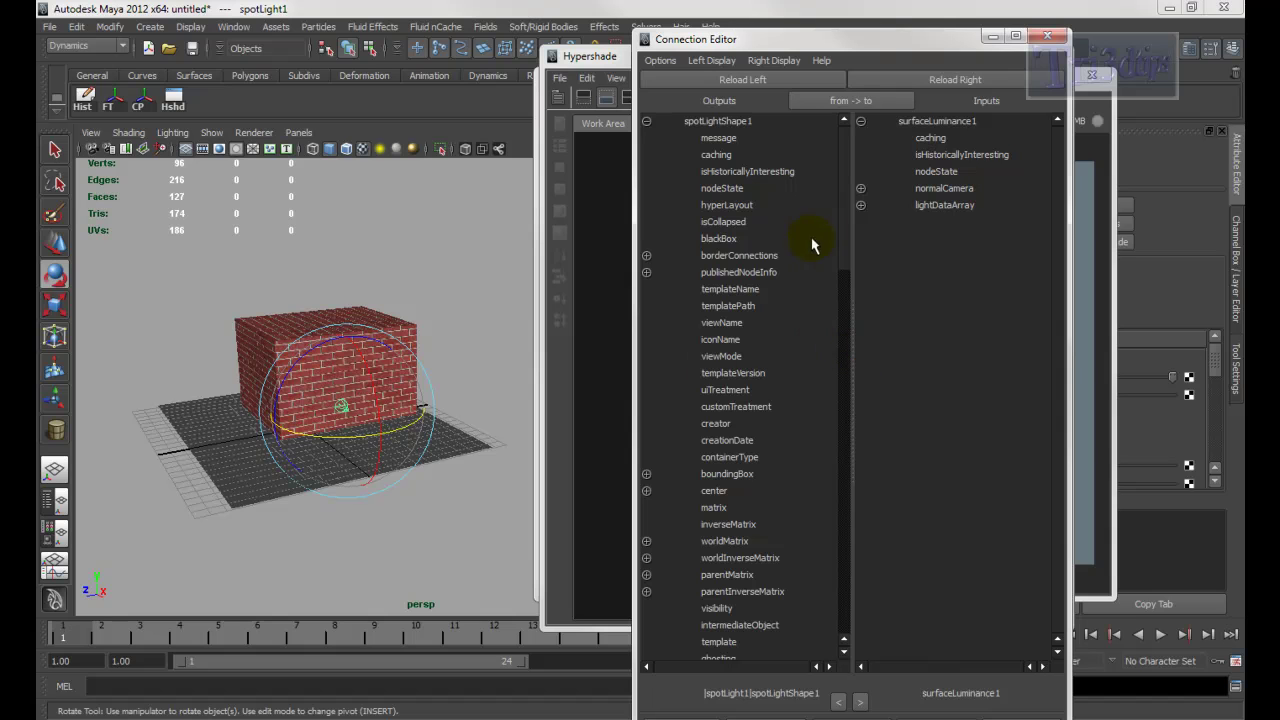
drag(845, 210, 845, 376)
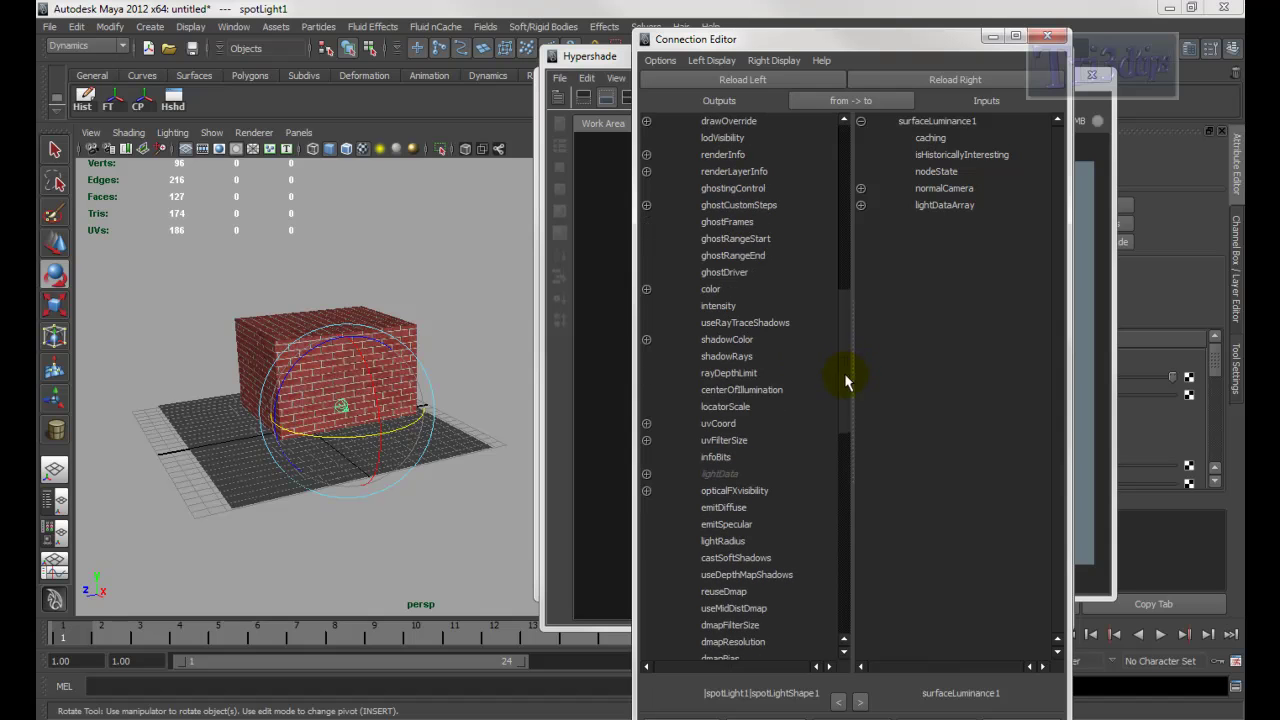
click(719, 475)
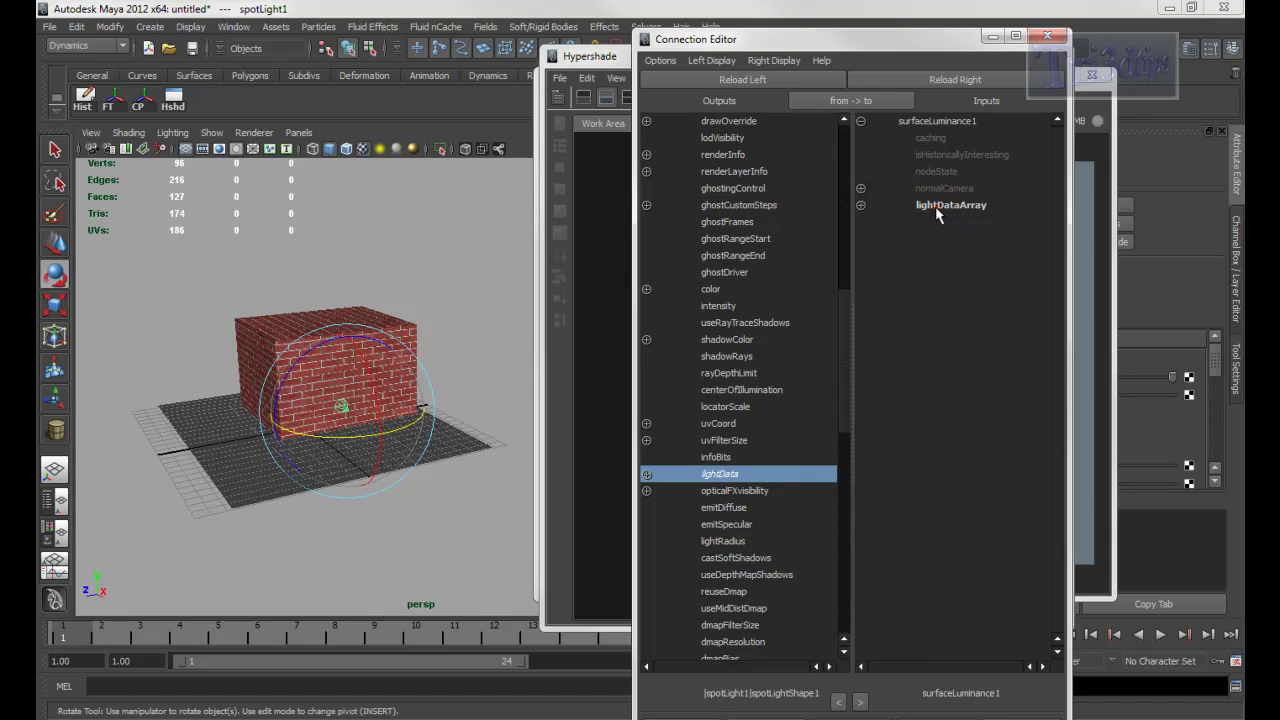
click(860, 206)
click(882, 220)
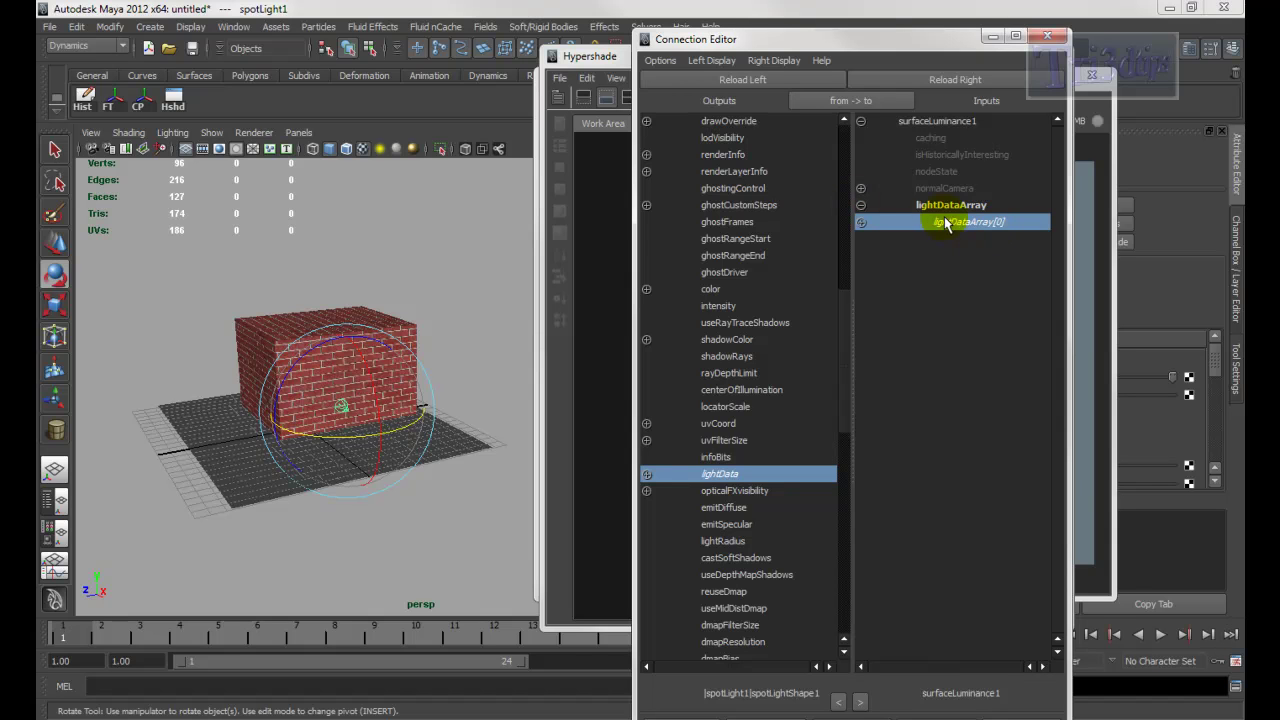
click(1048, 37)
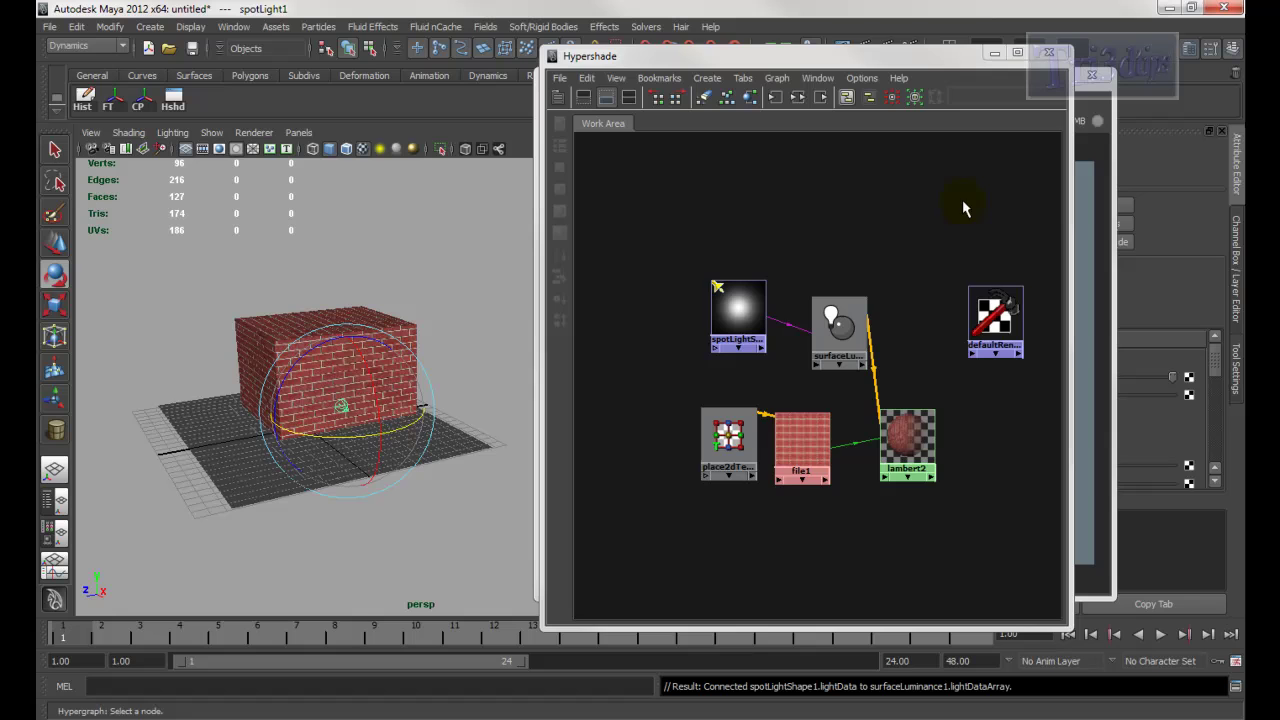
Region-render the box to reveal the round see-through hole showing the cylinder inside
click(994, 54)
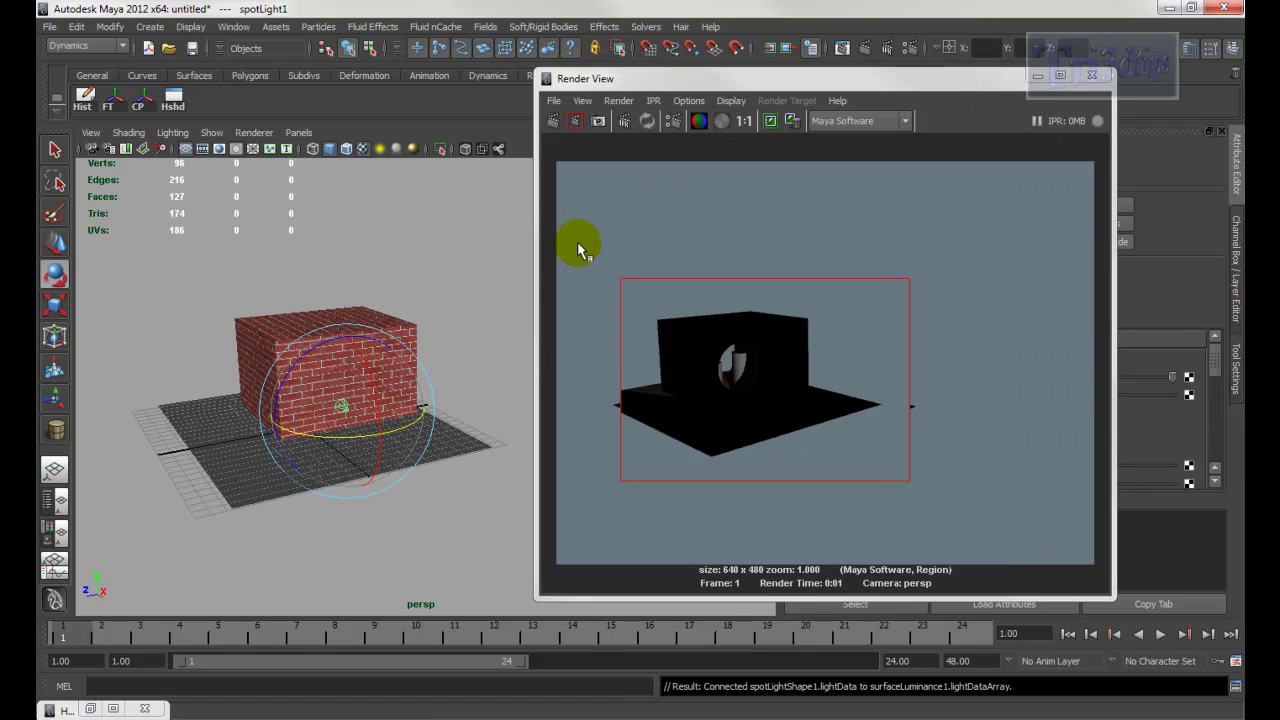
drag(579, 245, 994, 464)
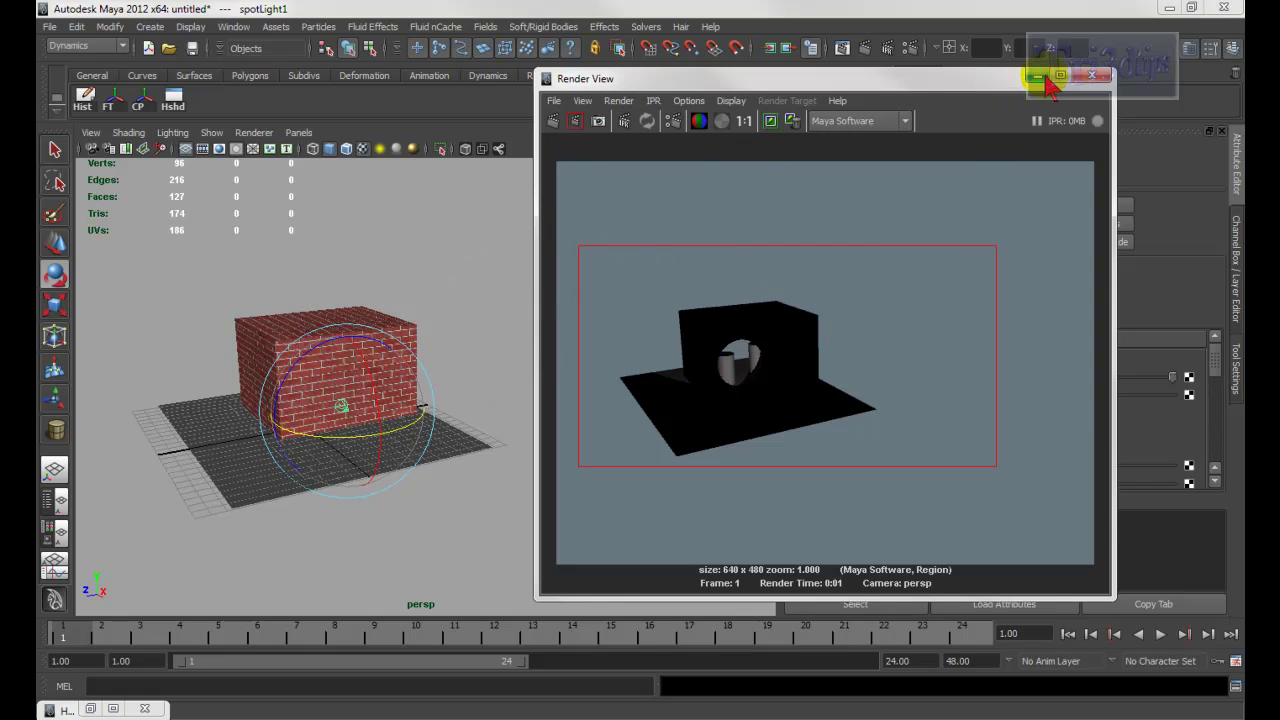
click(146, 27)
mouse_move(243, 115)
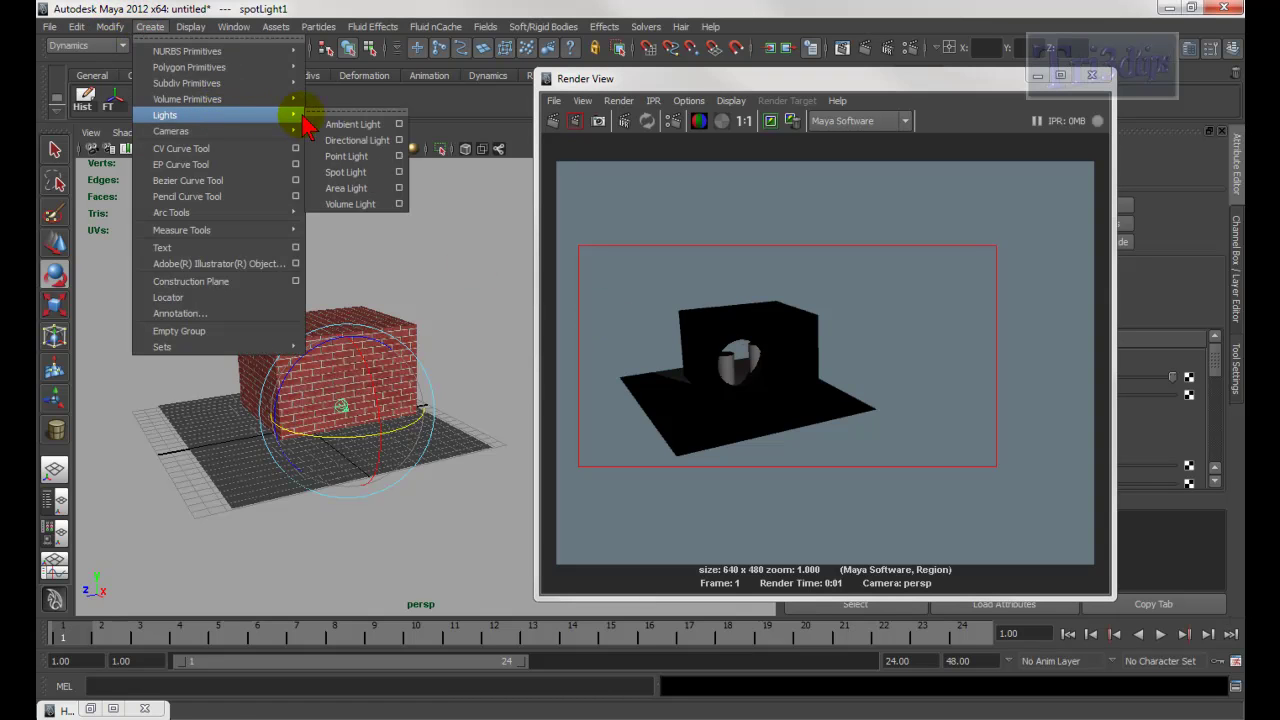
Create a directional light, move it above the brick box, and region-render
click(371, 142)
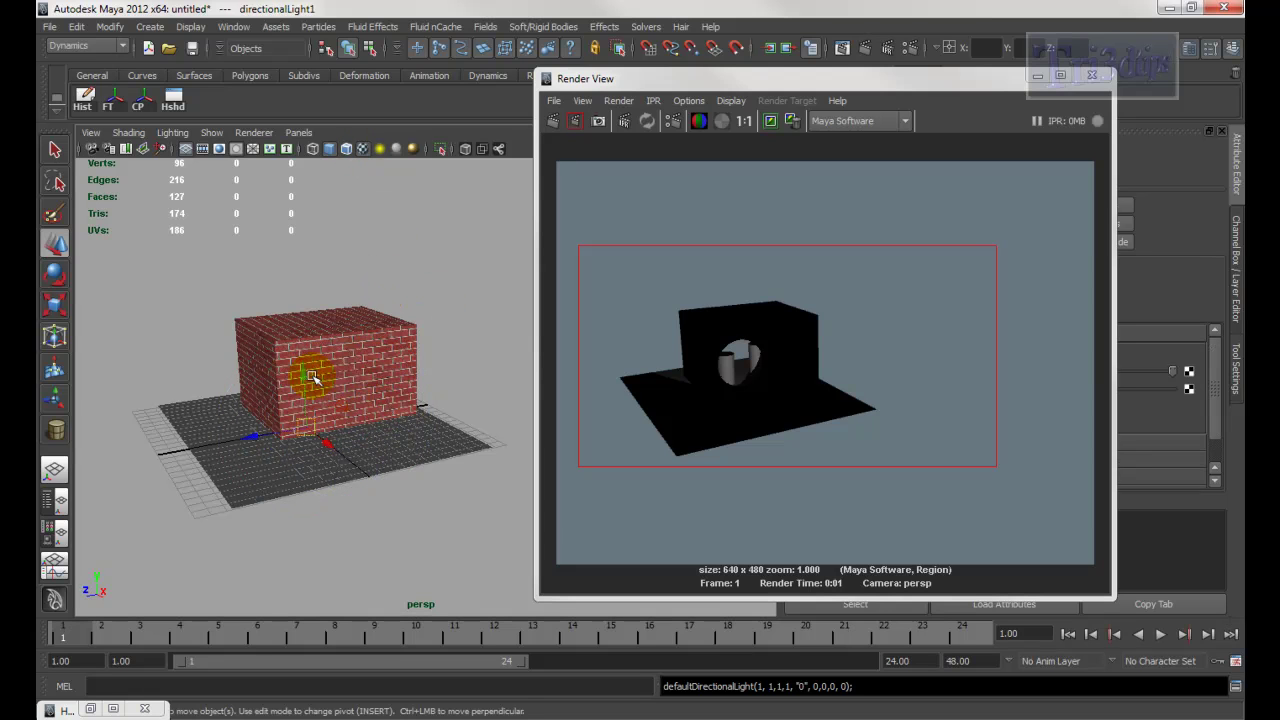
drag(307, 377, 66, 298)
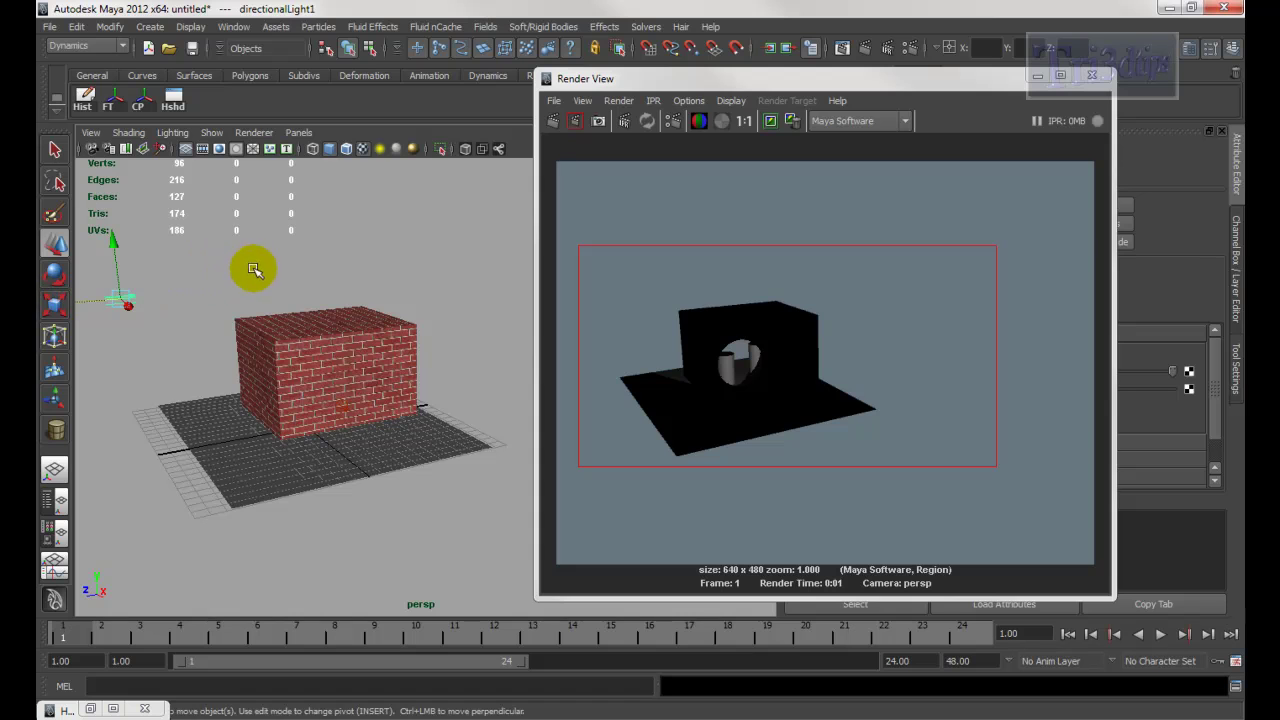
drag(585, 202, 994, 536)
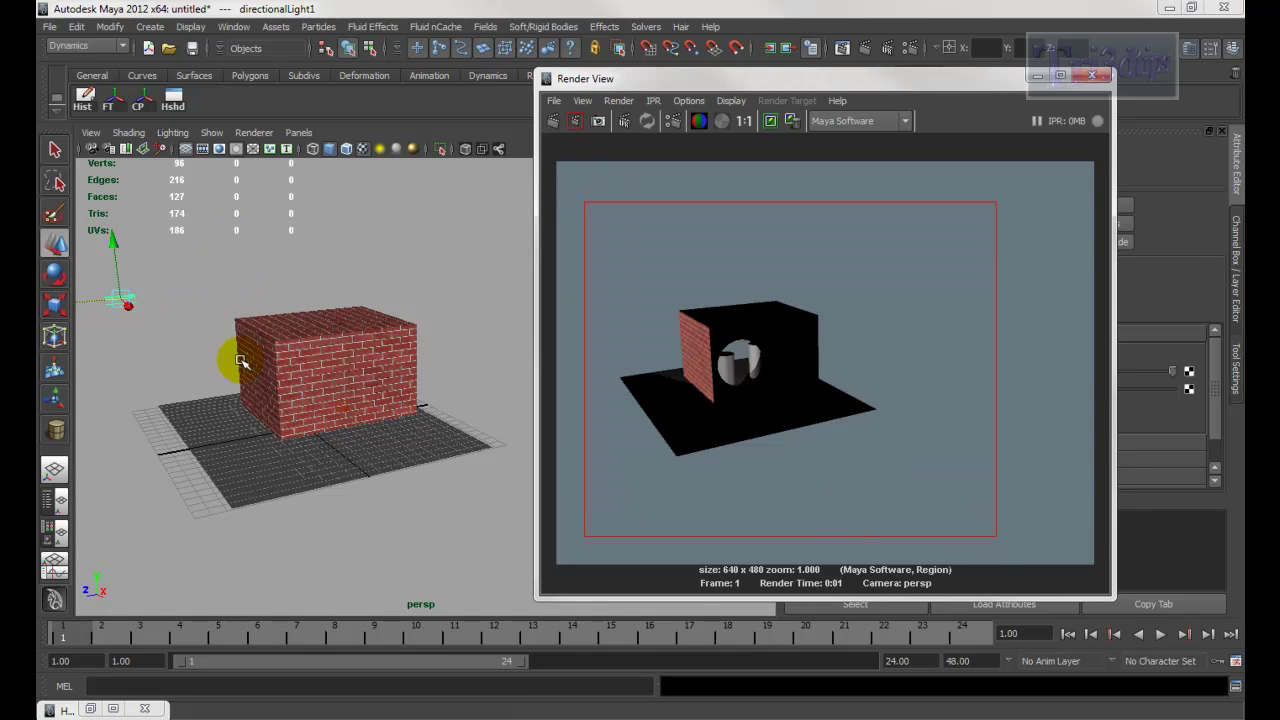
Rotate the directional light and move it onto the brick box
alt+drag(223, 351, 357, 337)
alt+drag(364, 290, 323, 277)
key(e)
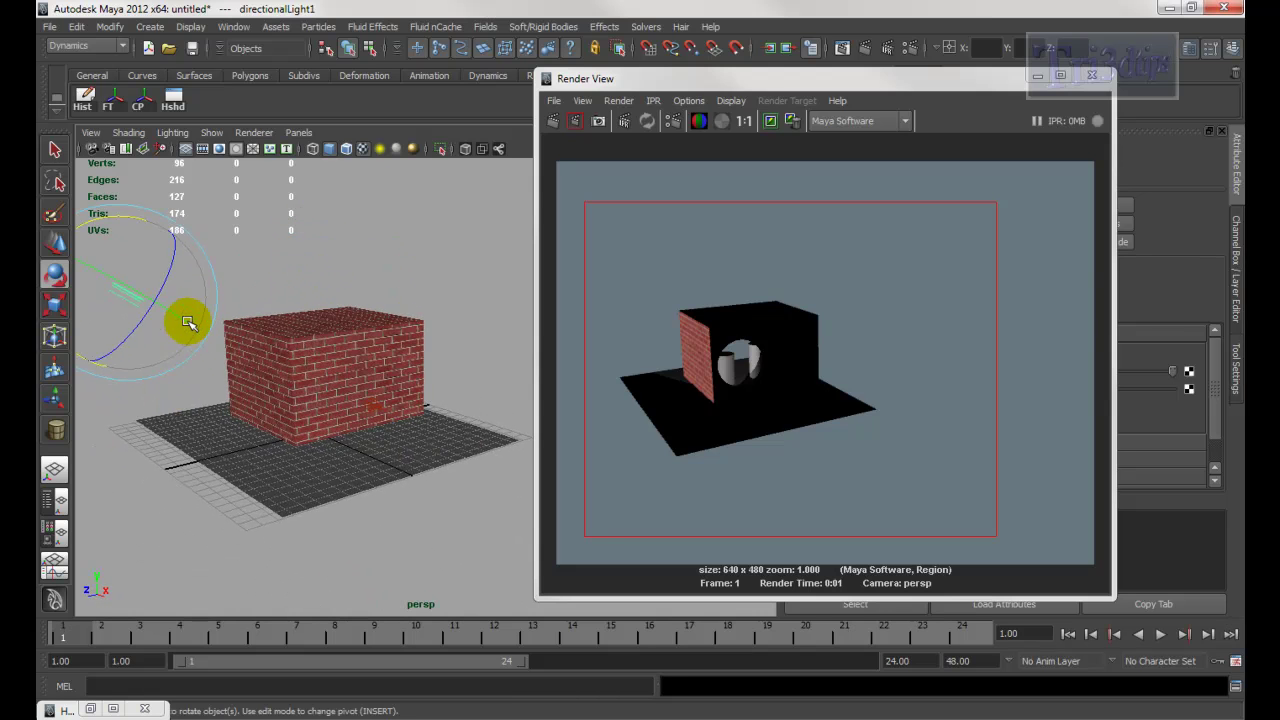
key(w)
drag(165, 305, 325, 385)
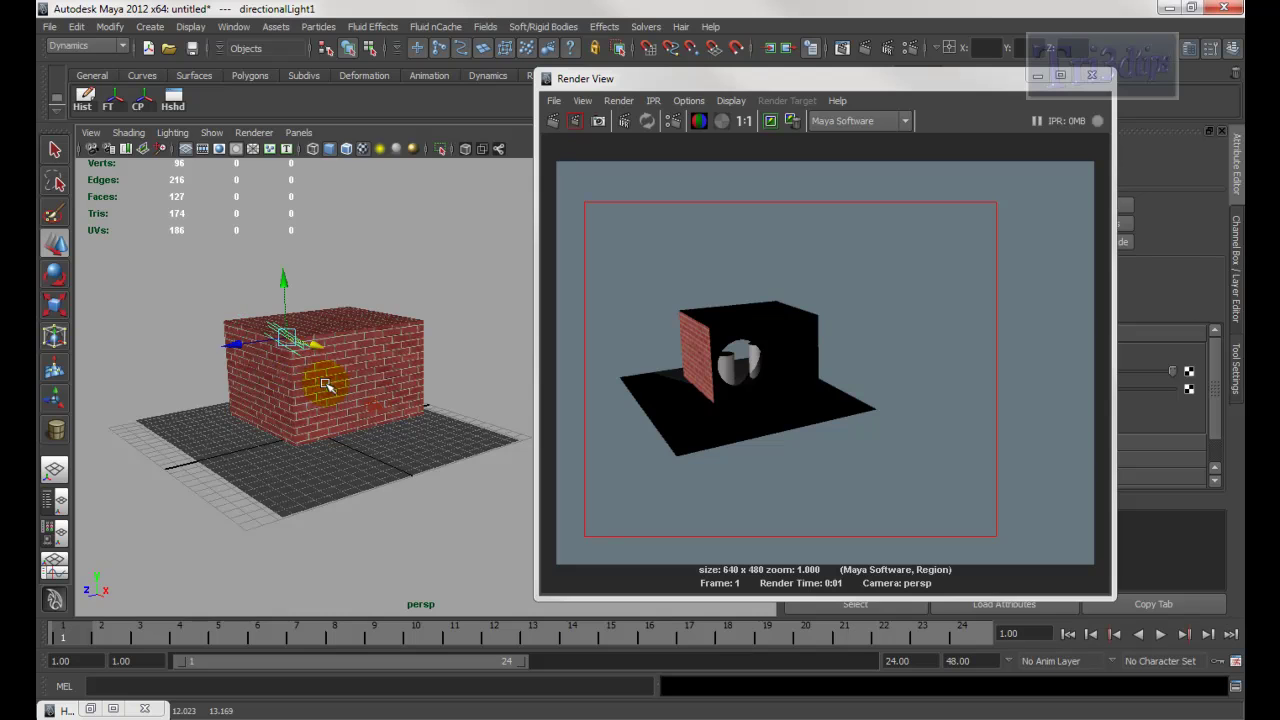
Look through the directional light and tumble to aim it at the brick box
click(299, 133)
click(330, 197)
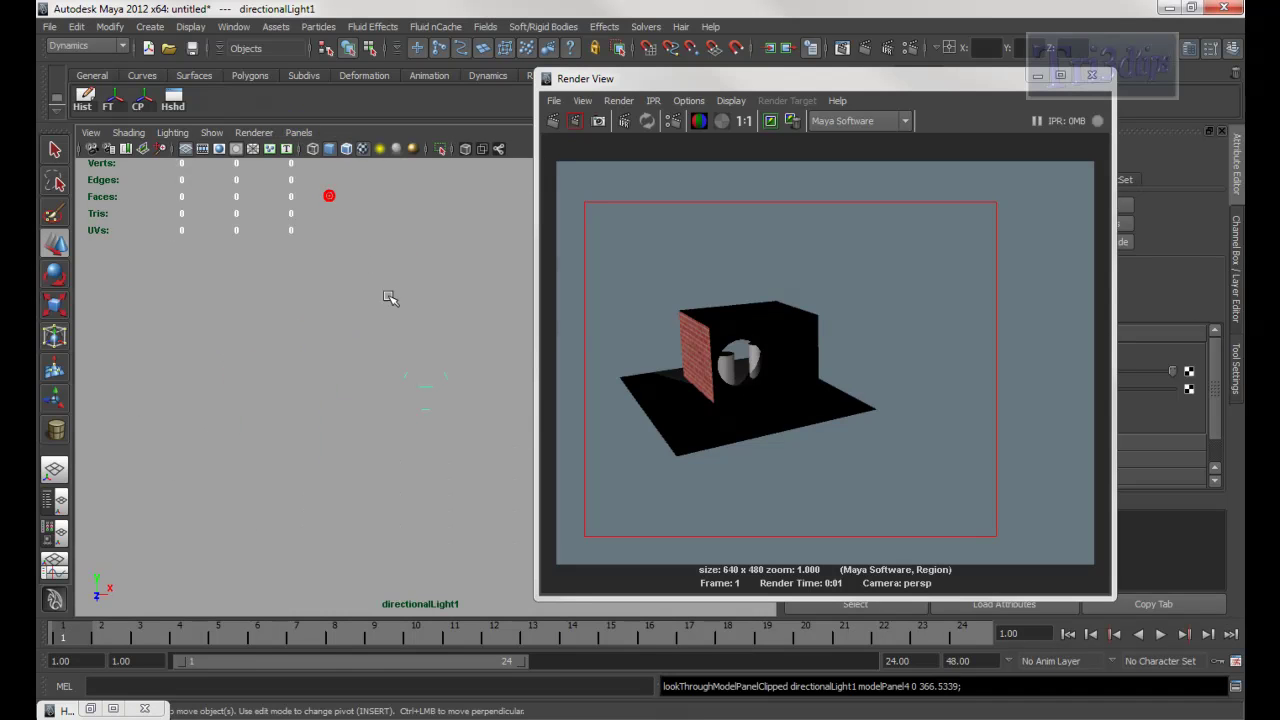
alt+drag(445, 388, 474, 331)
alt+drag(466, 397, 466, 370)
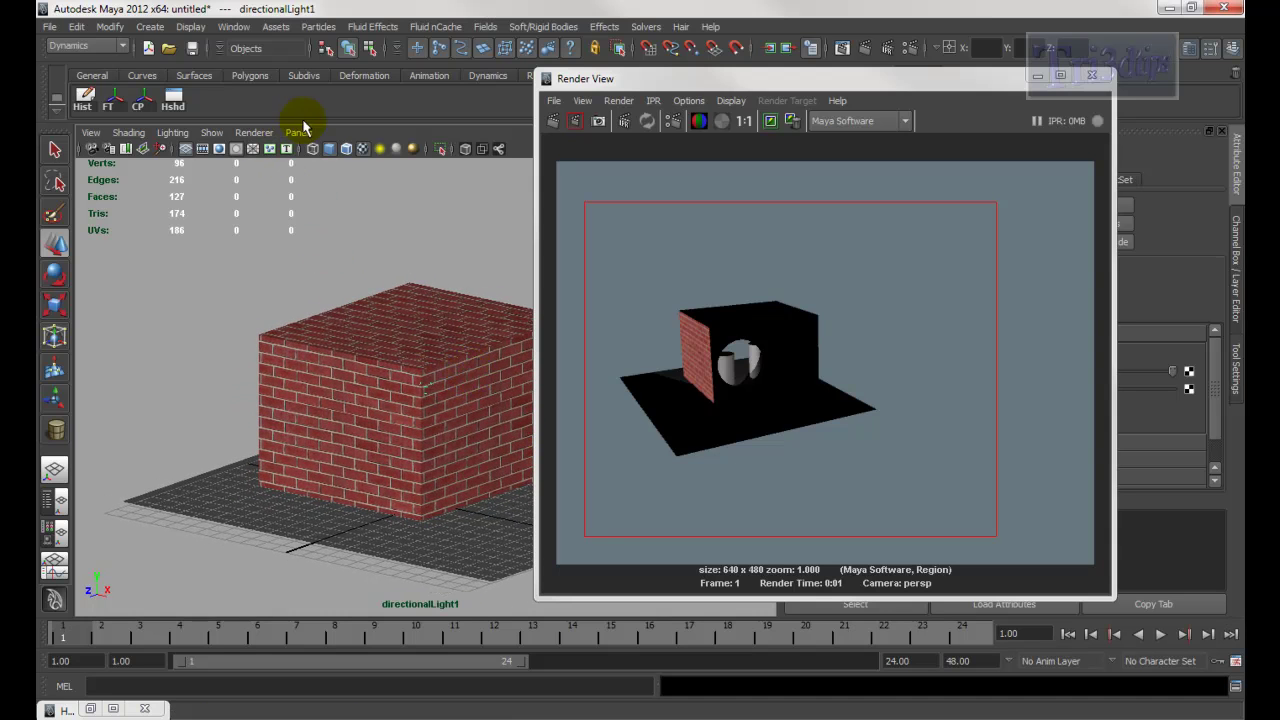
Return to the persp camera and region-render the lit brick box
click(299, 132)
mouse_move(321, 152)
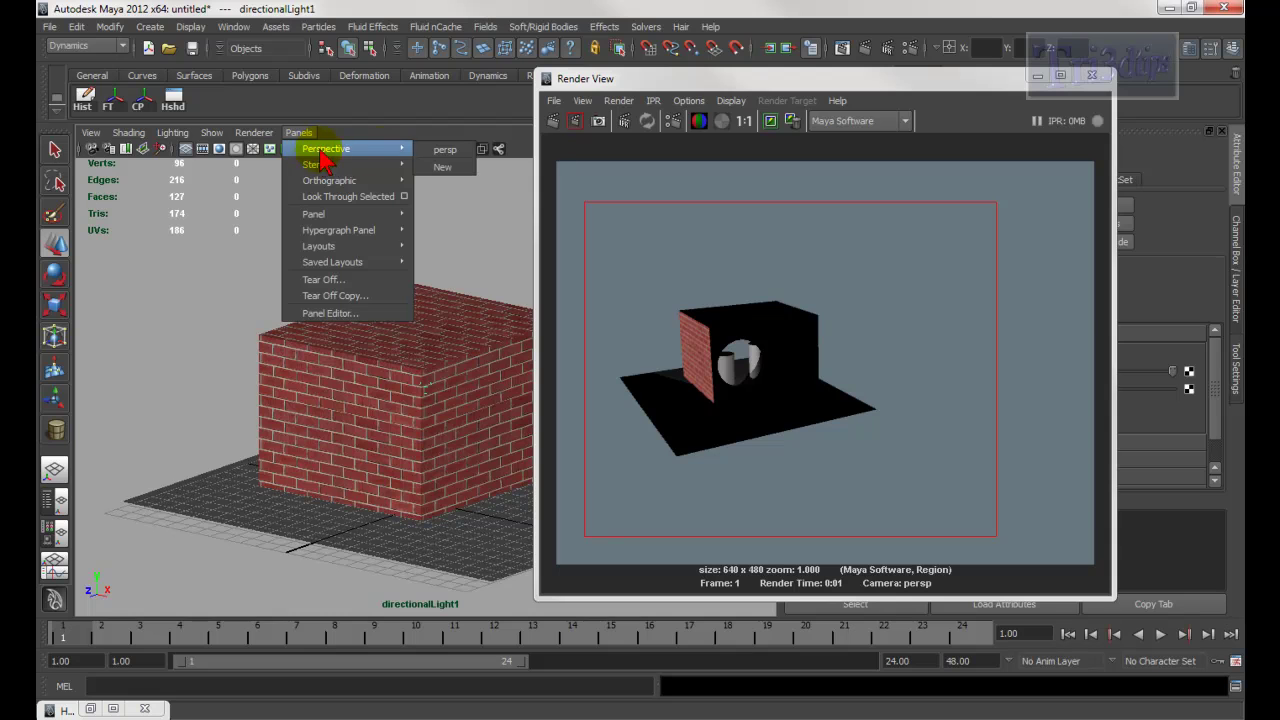
click(445, 150)
drag(603, 235, 1010, 492)
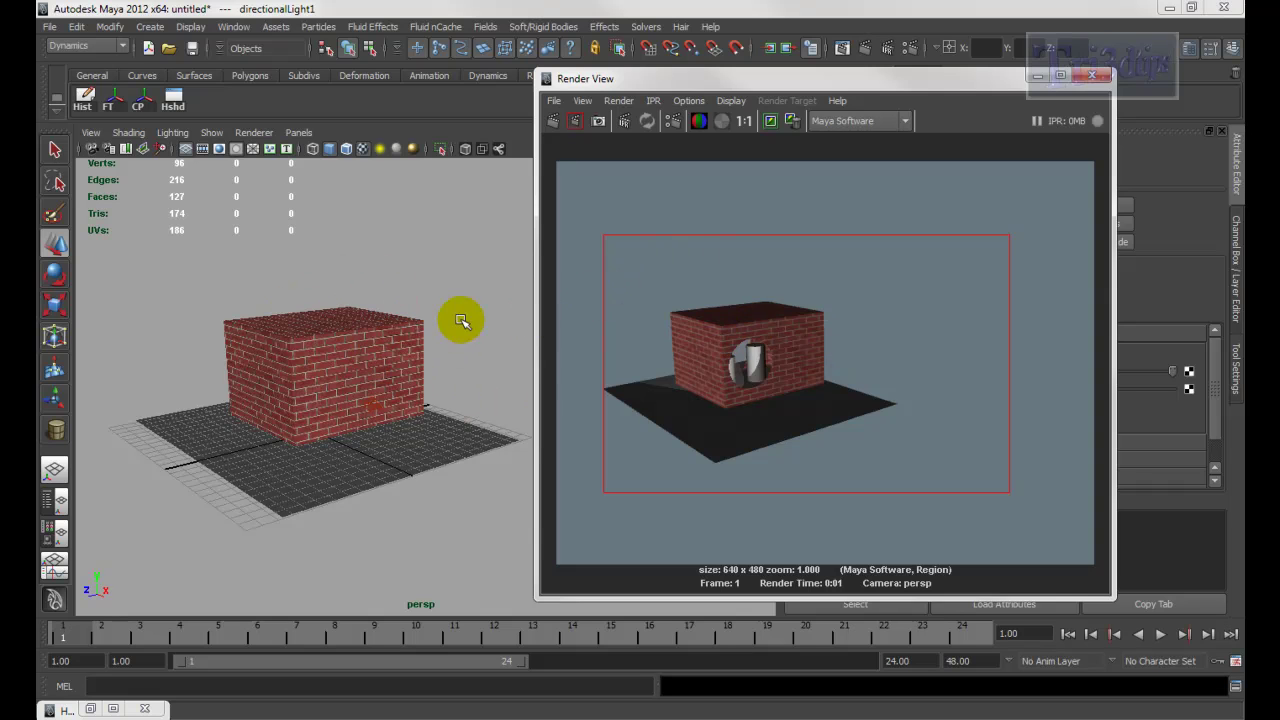
Rotate spotLight1 toward the box's side, region-rendering to place the hole on the front face
scroll(443, 286, down, 3)
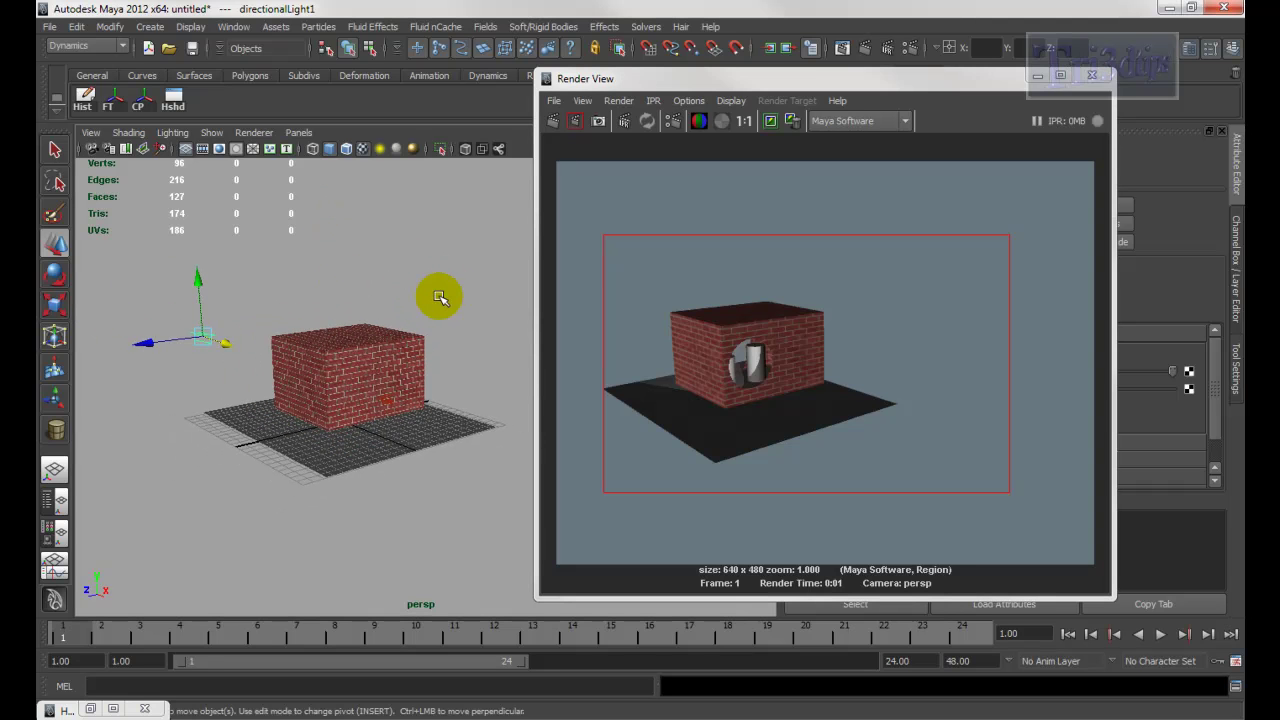
alt+drag(409, 357, 429, 366)
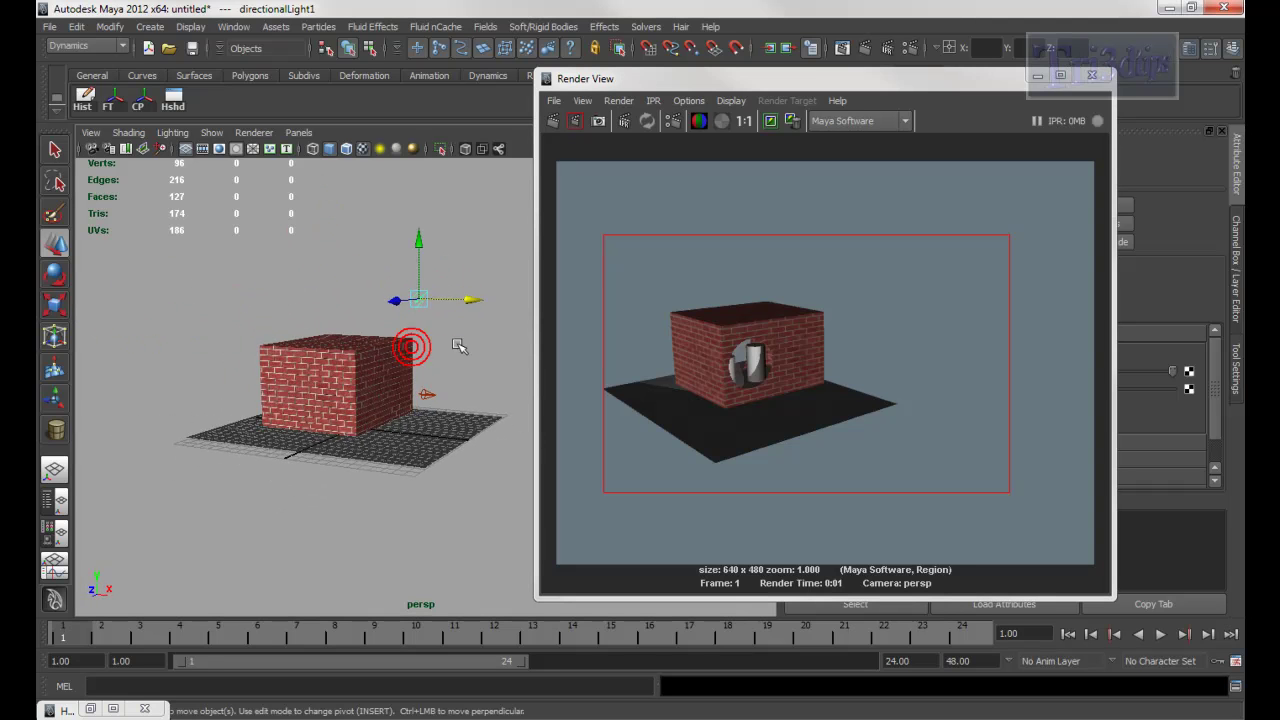
click(429, 392)
key(e)
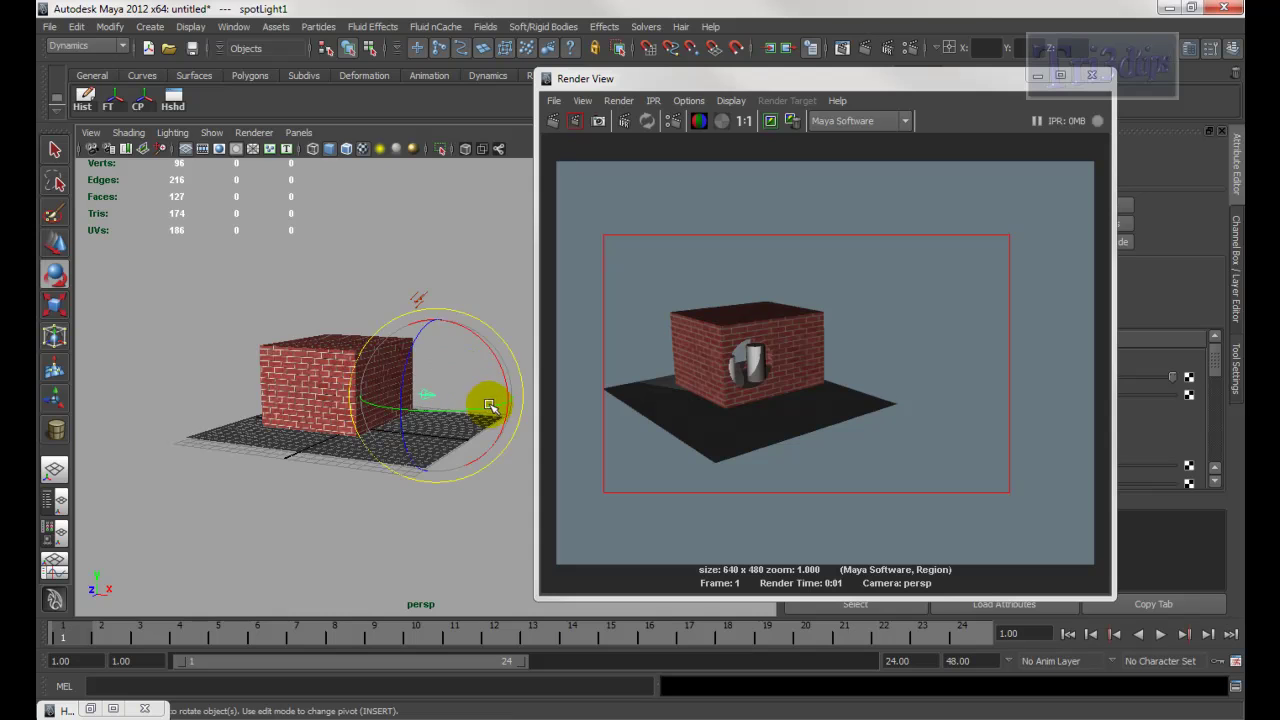
drag(630, 260, 887, 461)
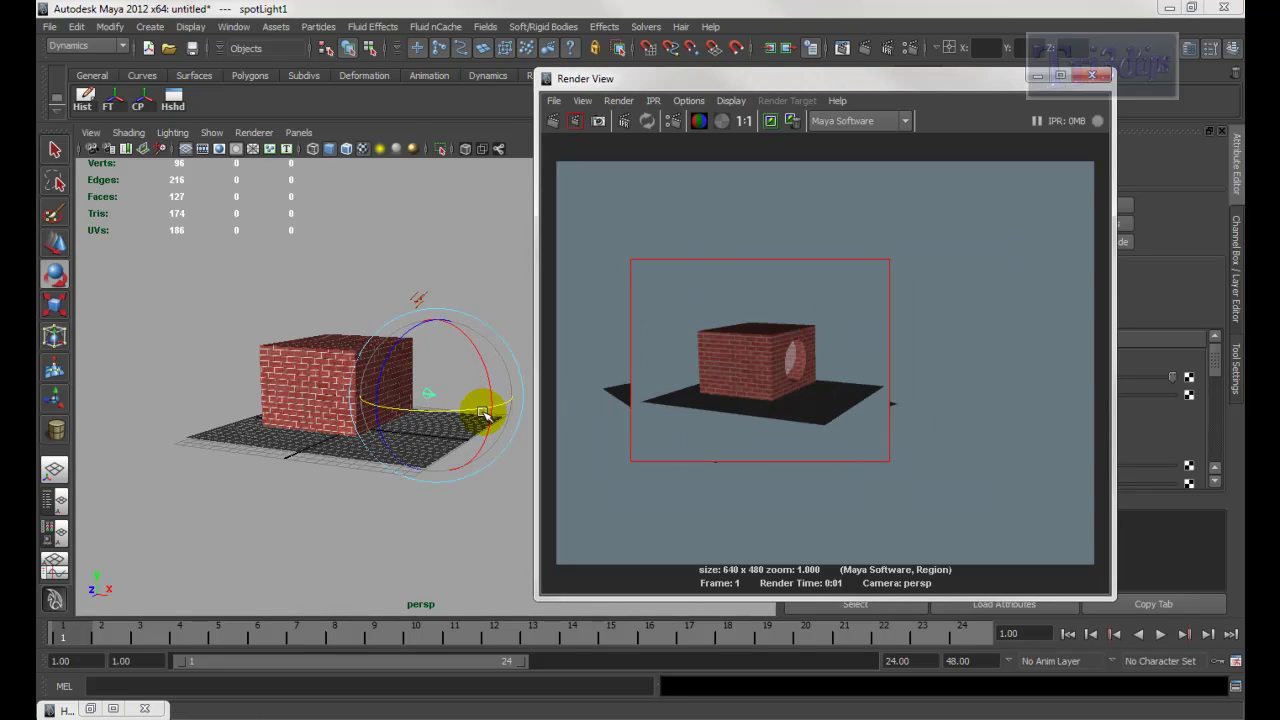
alt+drag(495, 427, 491, 429)
drag(611, 244, 1006, 514)
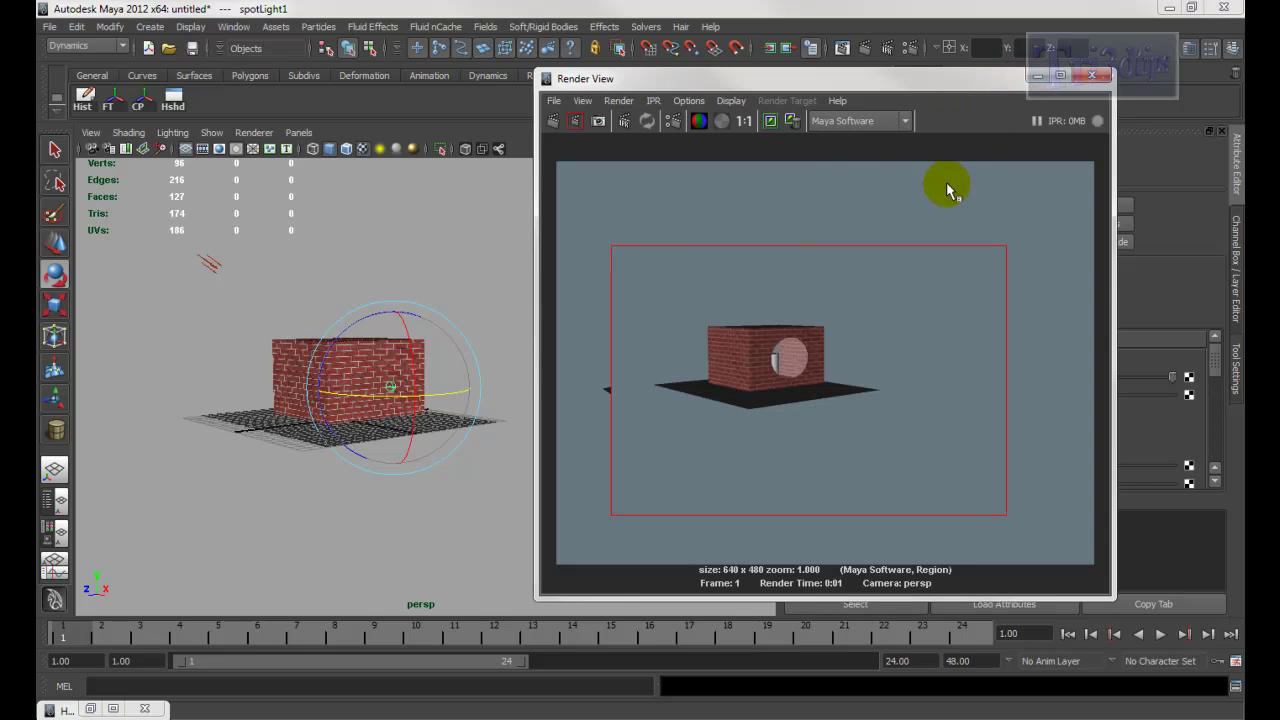
Reopen Hypershade and rearrange the spotLight, directional light and surfaceLuminance nodes
click(1037, 75)
mouse_move(509, 309)
alt+mouse_down()
mouse_move(514, 300)
mouse_move(497, 311)
alt+mouse_up()
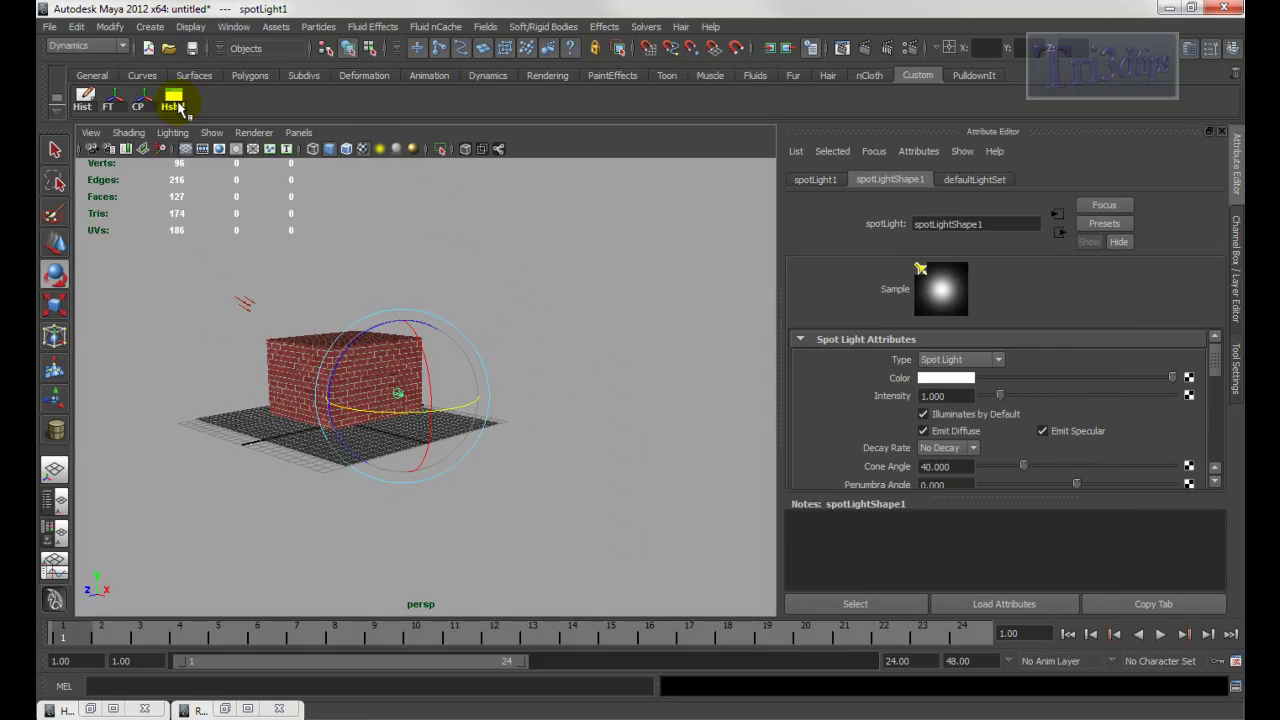
click(174, 102)
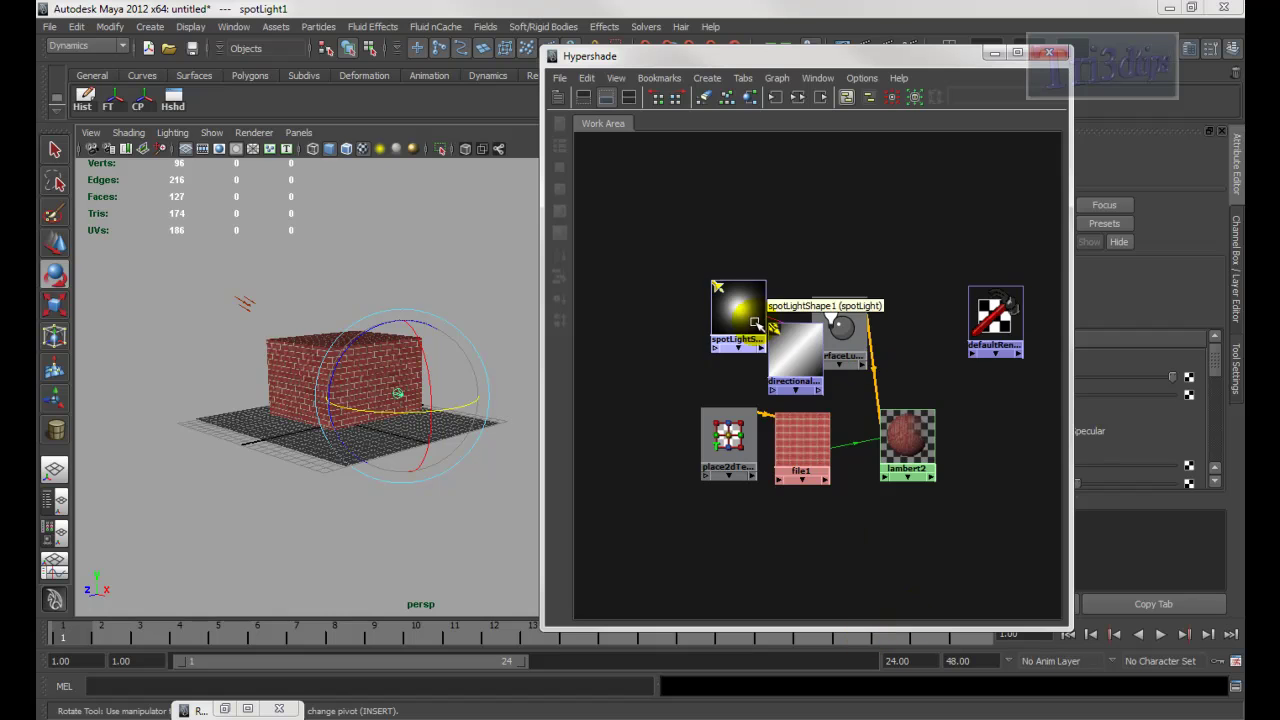
drag(755, 322, 680, 301)
drag(805, 360, 758, 312)
click(840, 322)
drag(840, 322, 842, 292)
click(752, 316)
drag(752, 316, 748, 200)
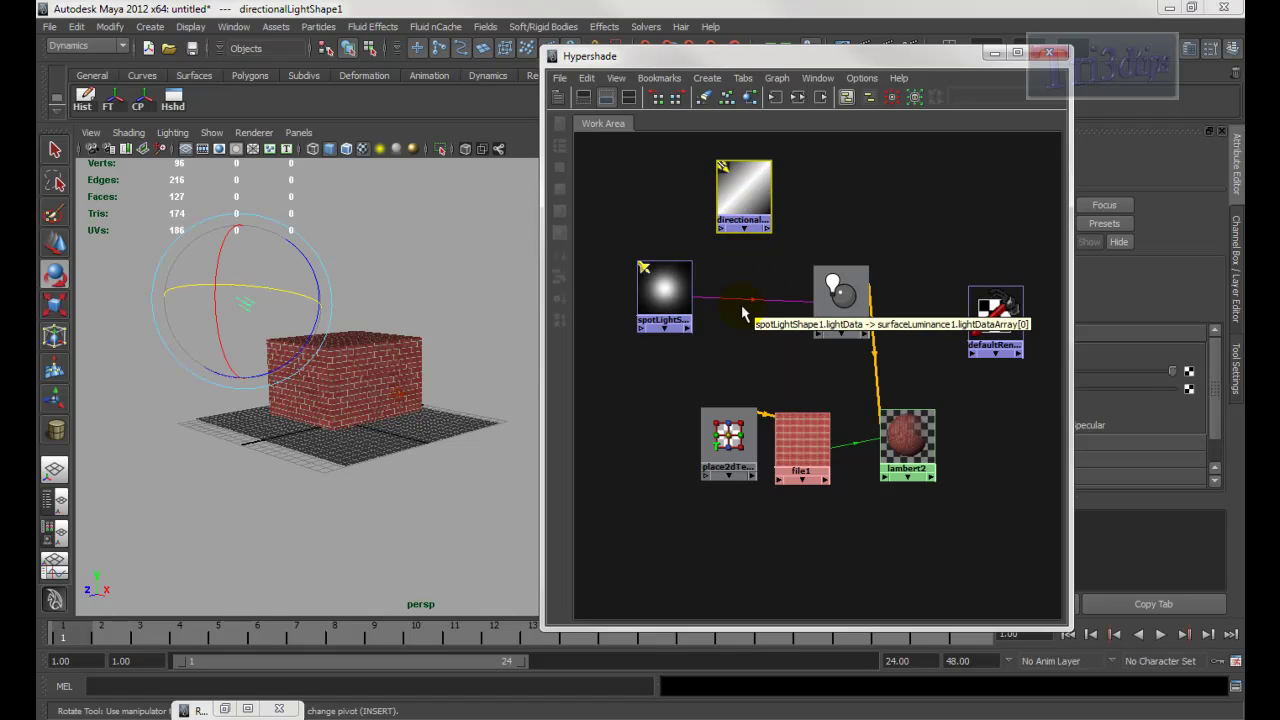
Tidy the node graph further, repositioning surfaceLuminance1 and the spotLight node
alt+middle_drag(743, 313, 715, 314)
click(792, 305)
drag(792, 305, 737, 311)
alt+middle_drag(787, 336, 868, 280)
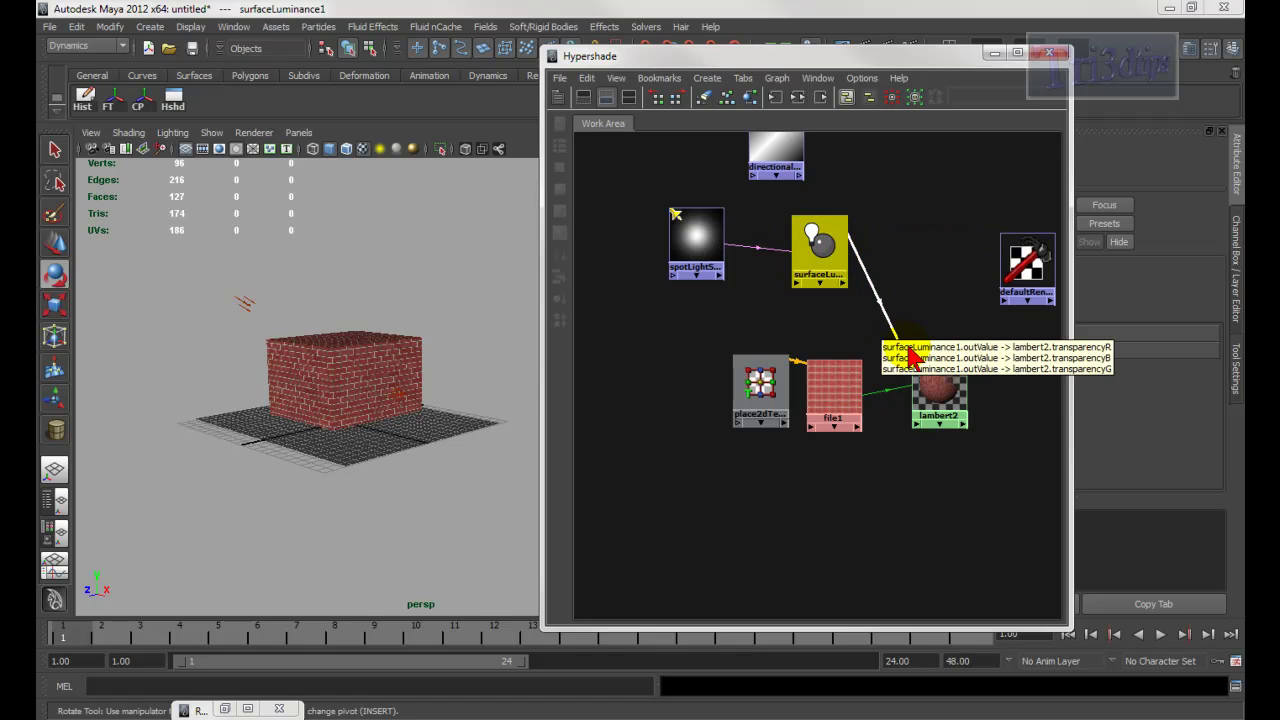
alt+right_drag(731, 316, 697, 313)
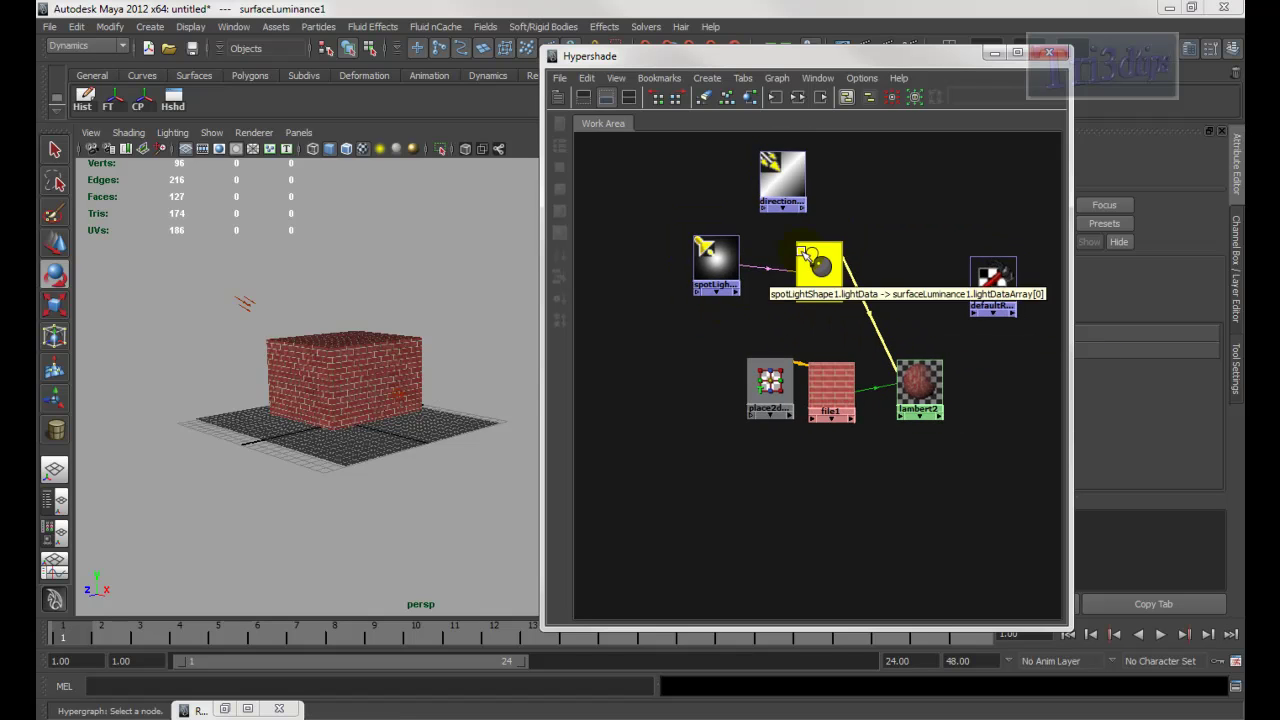
mouse_move(873, 304)
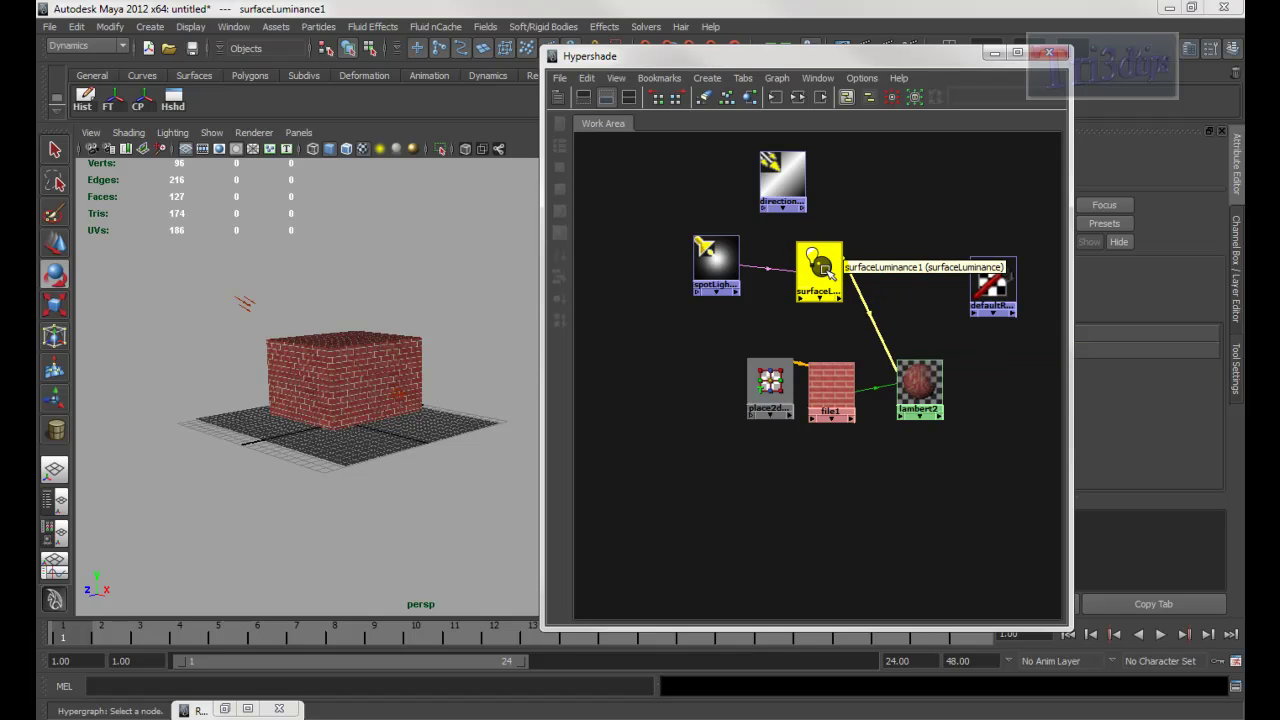
mouse_move(872, 330)
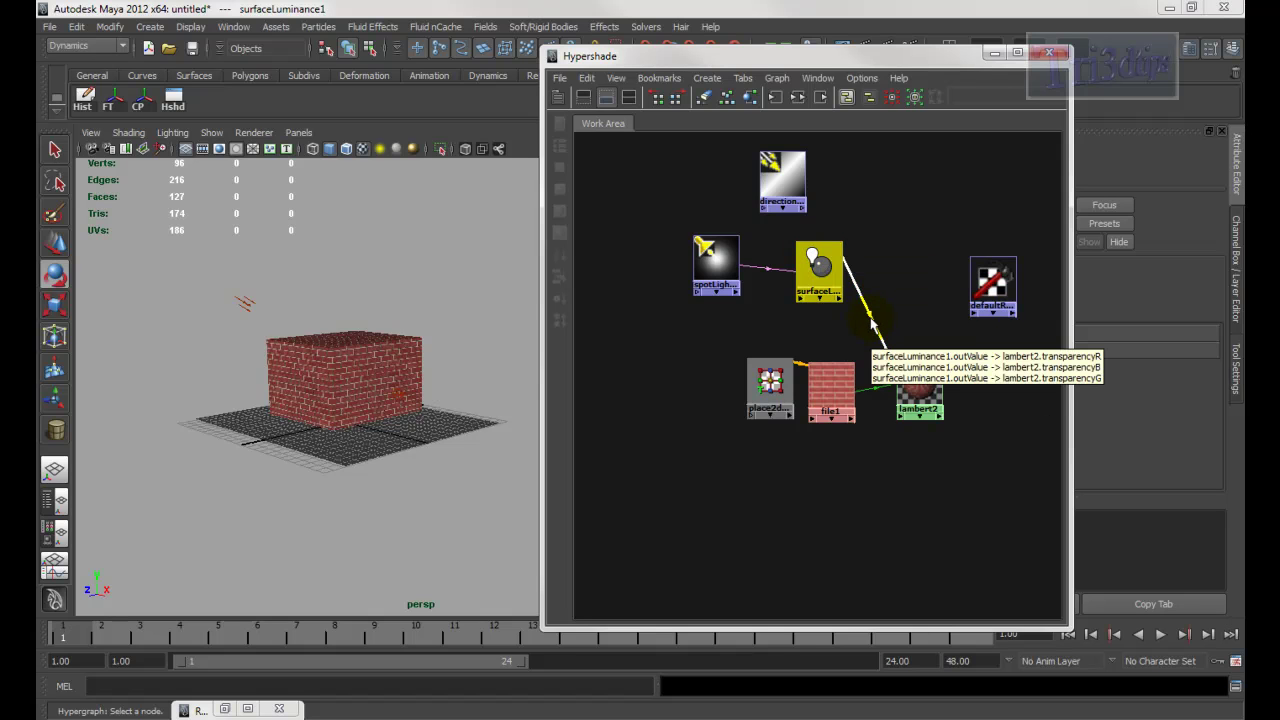
drag(715, 265, 683, 268)
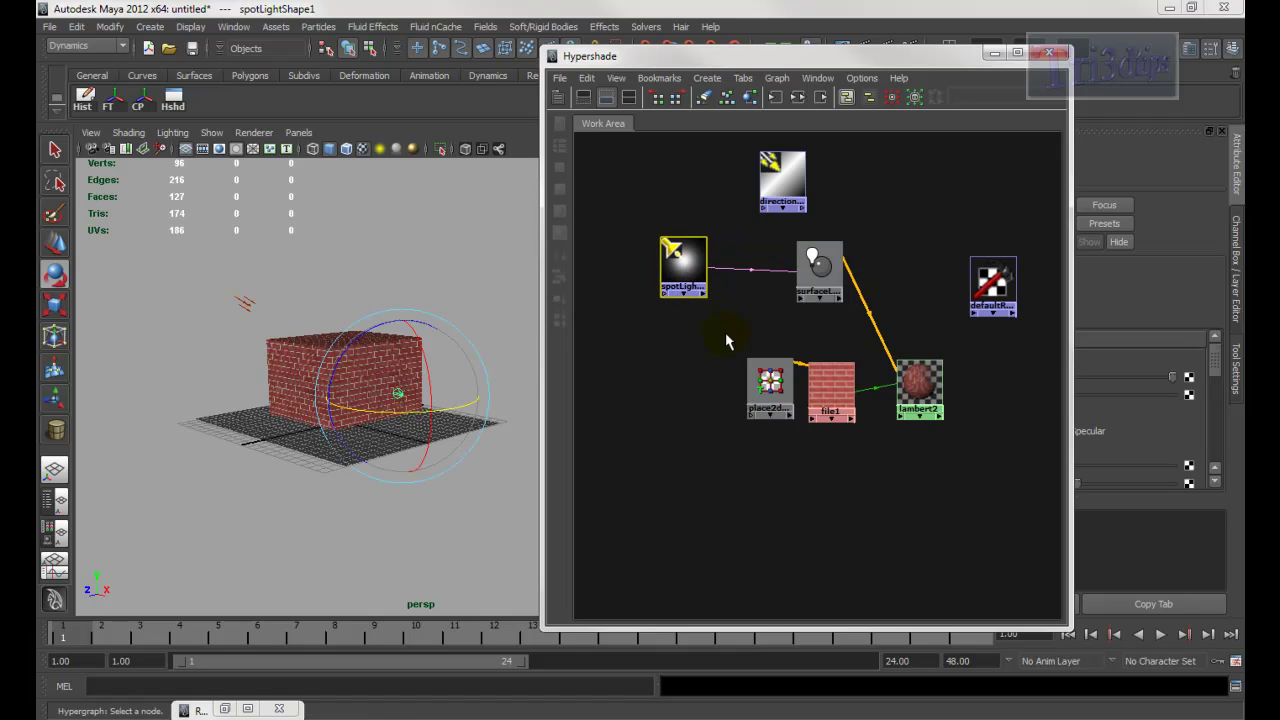
alt+drag(510, 224, 495, 226)
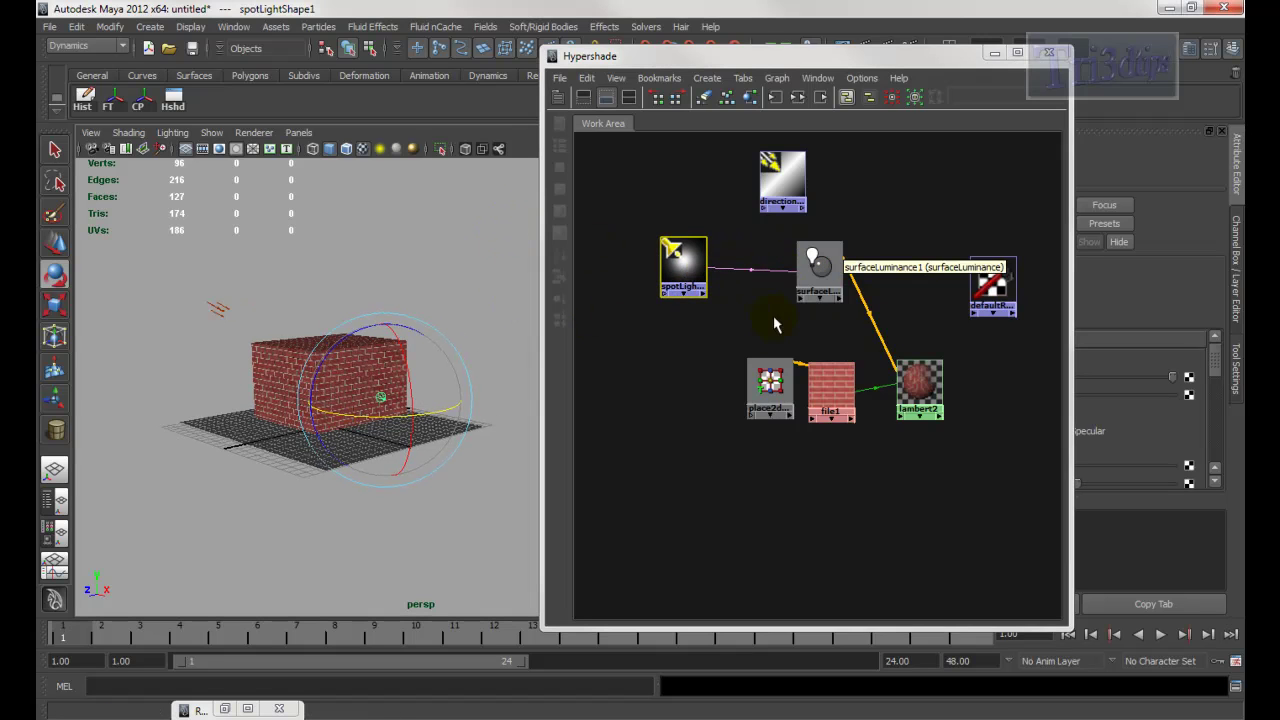
mouse_move(684, 268)
mouse_down()
mouse_move(661, 322)
mouse_move(688, 290)
mouse_up()
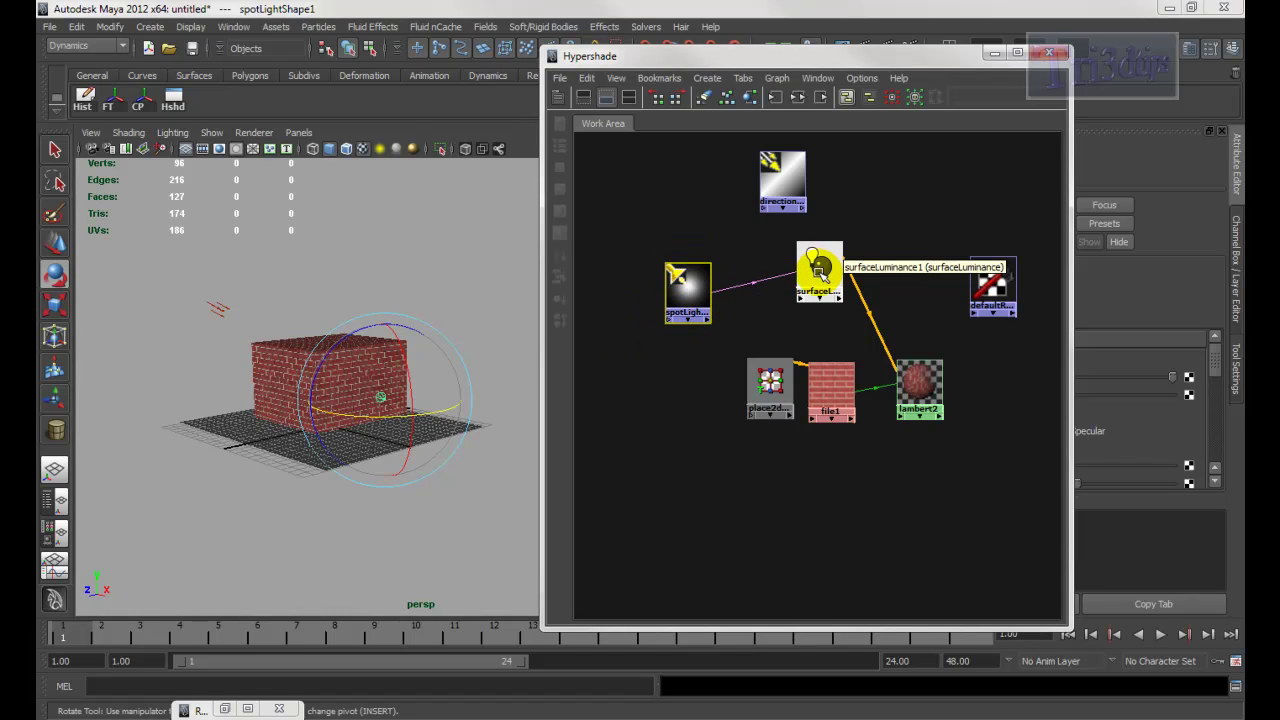
Move the spotlight out along X, away from the brick box
alt+drag(498, 316, 452, 328)
key(w)
drag(436, 406, 450, 413)
Render the current frame with the repositioned spotlight
key(e)
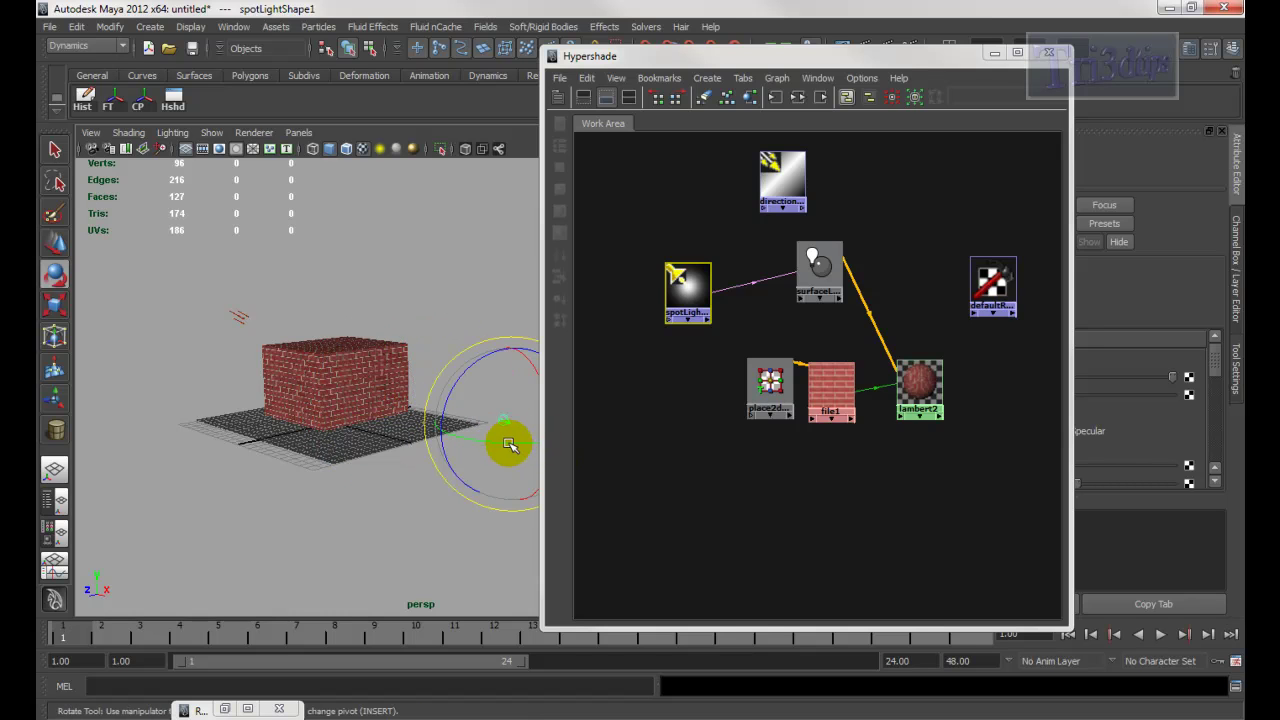
click(514, 440)
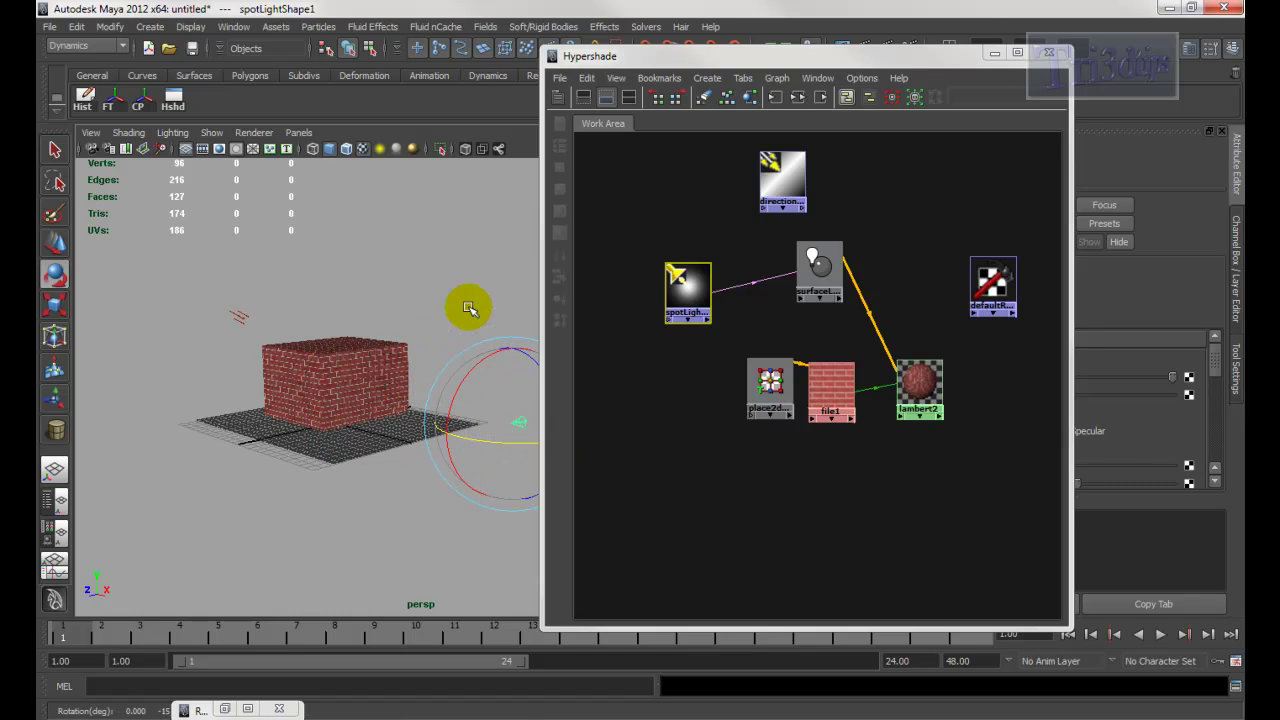
click(922, 75)
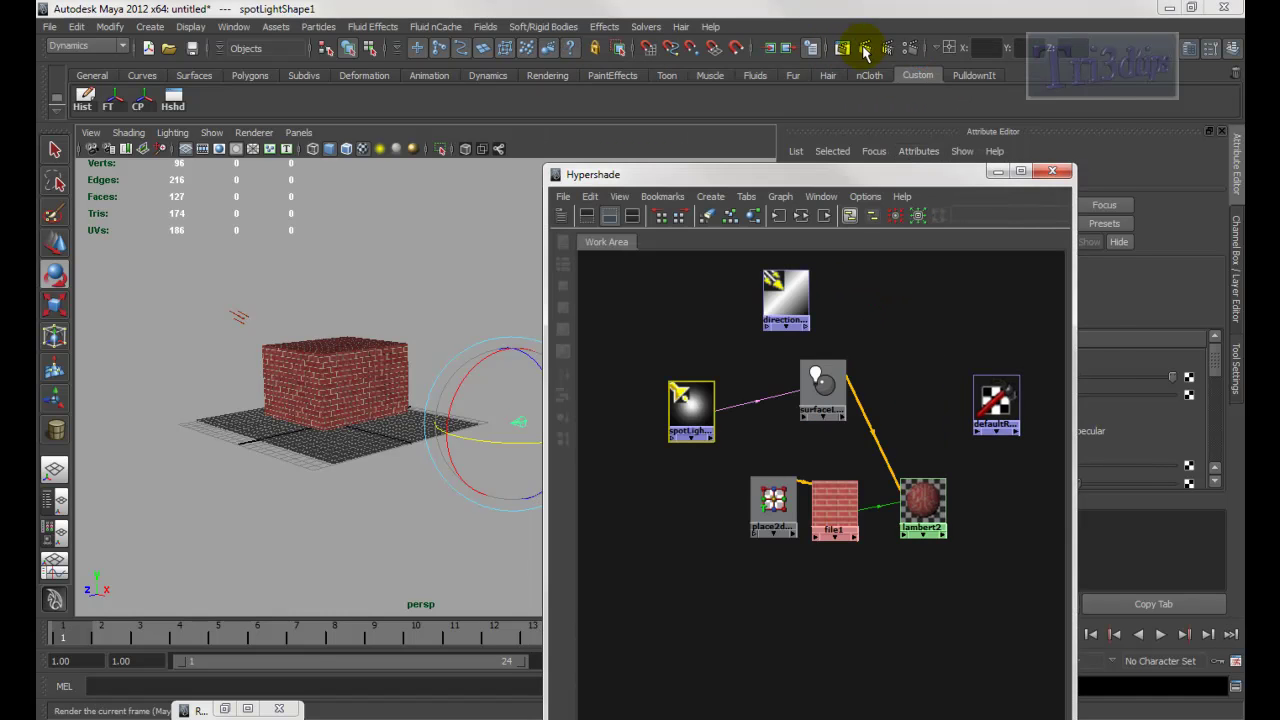
click(862, 47)
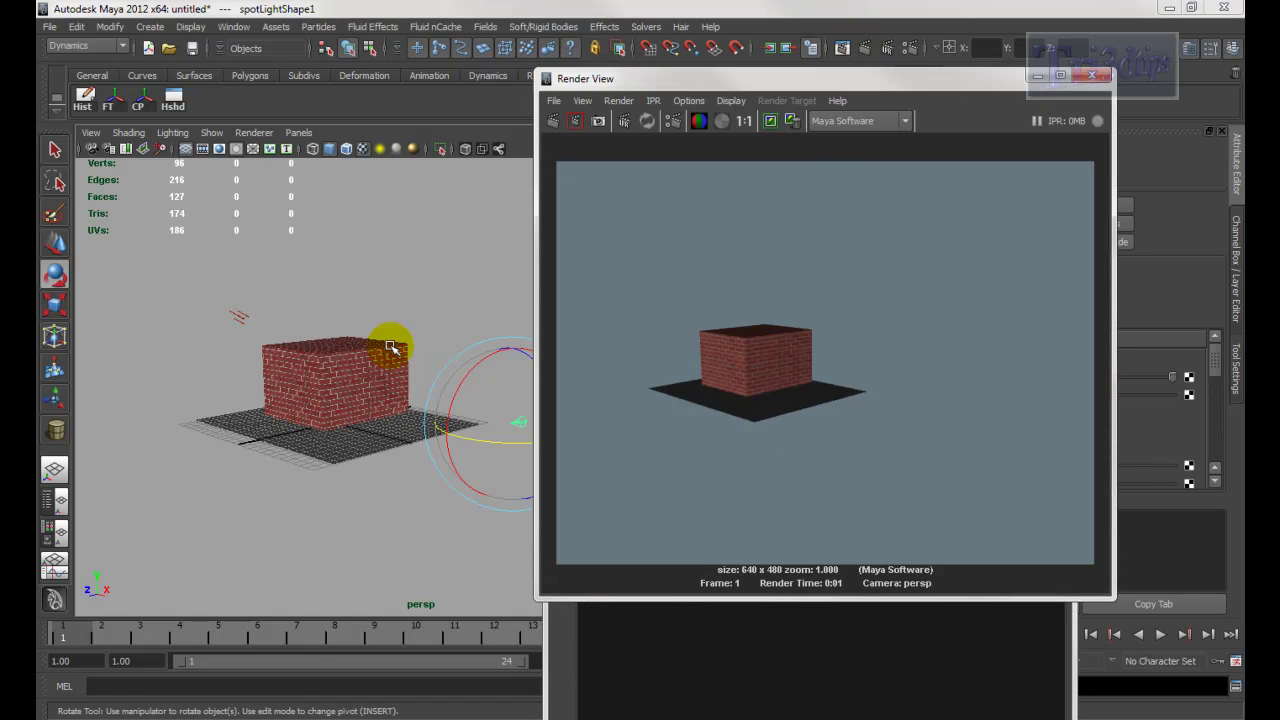
Create a second spot light and move it along X and up along Y beside the box
click(150, 27)
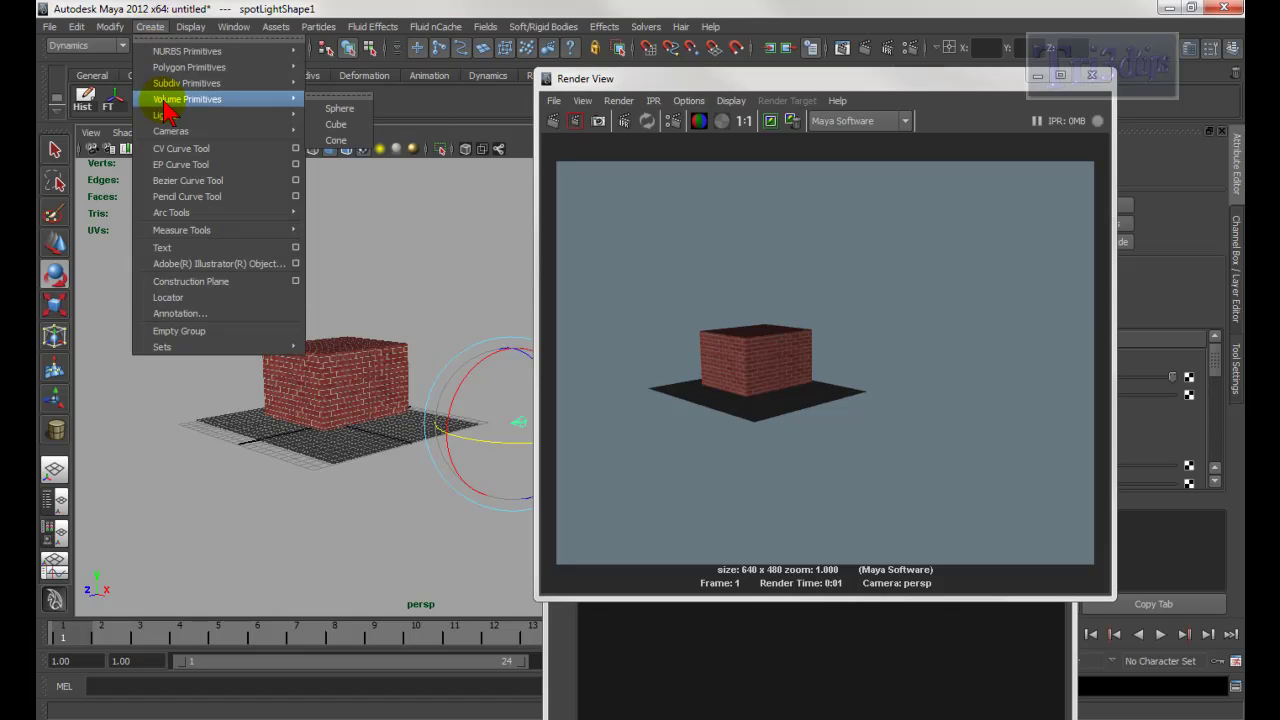
mouse_move(290, 118)
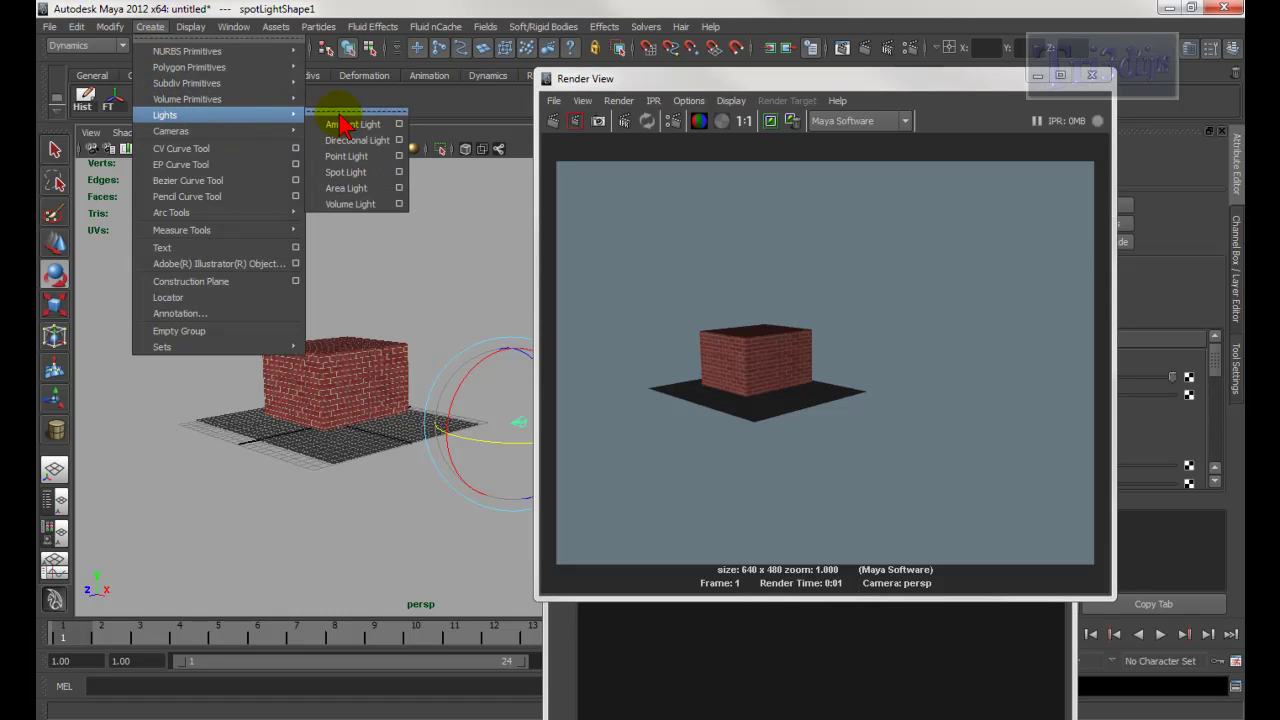
click(346, 172)
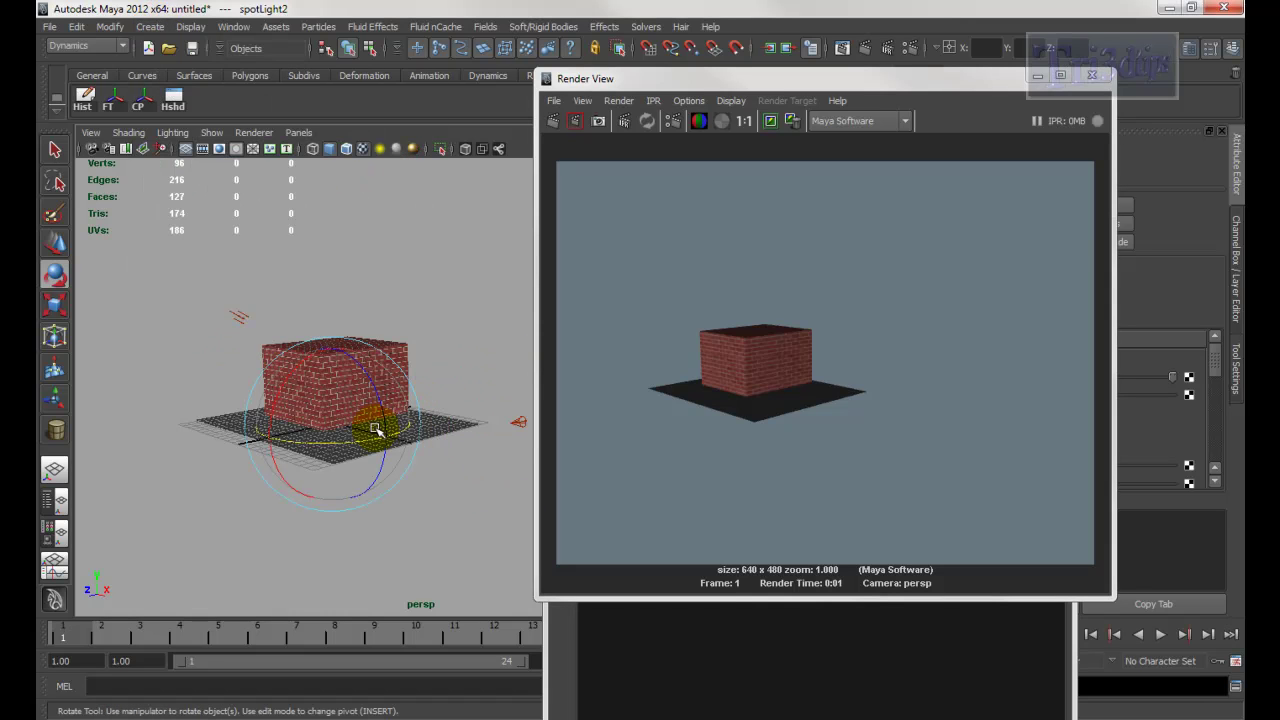
key(w)
drag(368, 424, 461, 457)
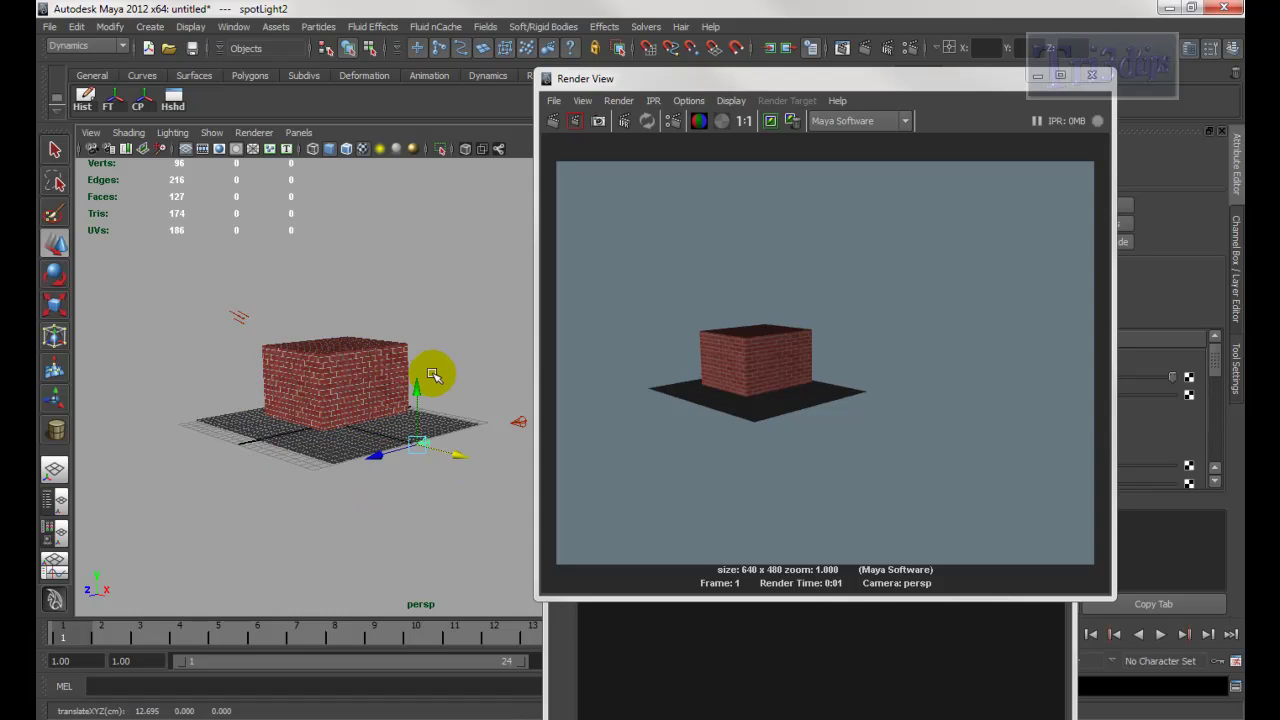
mouse_move(428, 371)
mouse_down()
mouse_move(429, 343)
mouse_move(437, 355)
mouse_up()
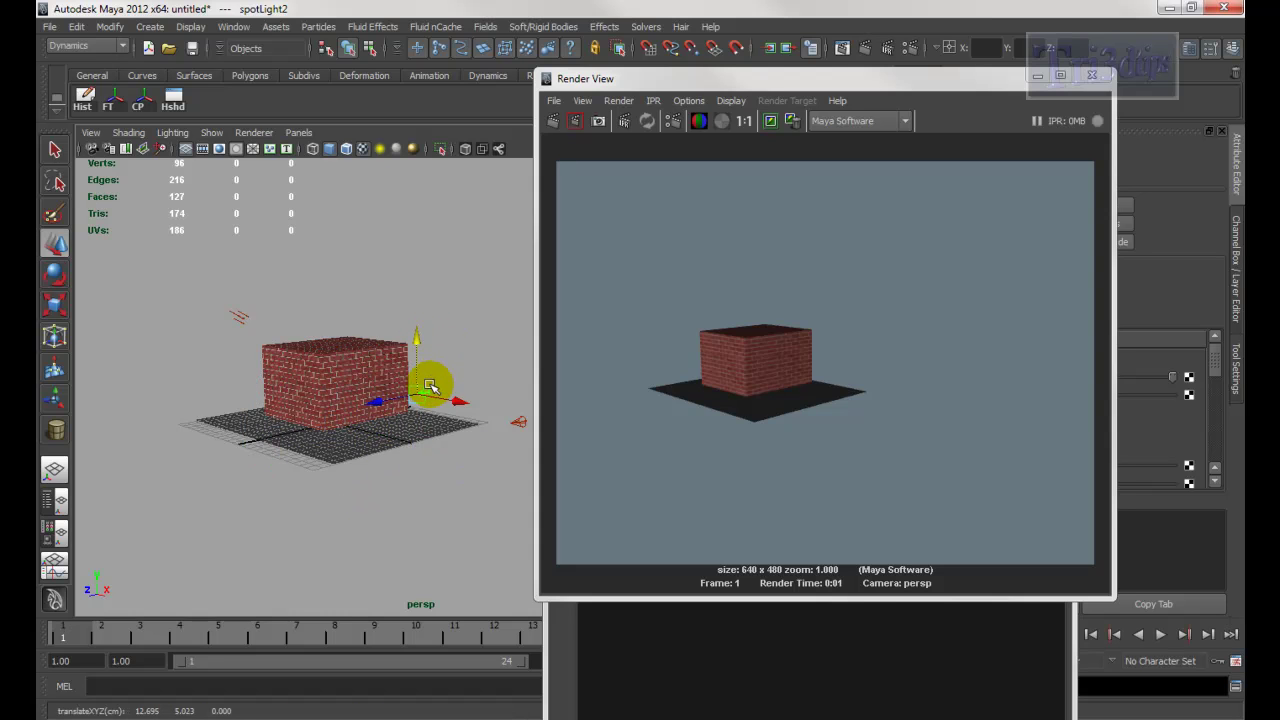
Rotate spotLight2 to face the brick box and region-render its lit patch
key(e)
drag(403, 411, 500, 414)
drag(635, 268, 960, 468)
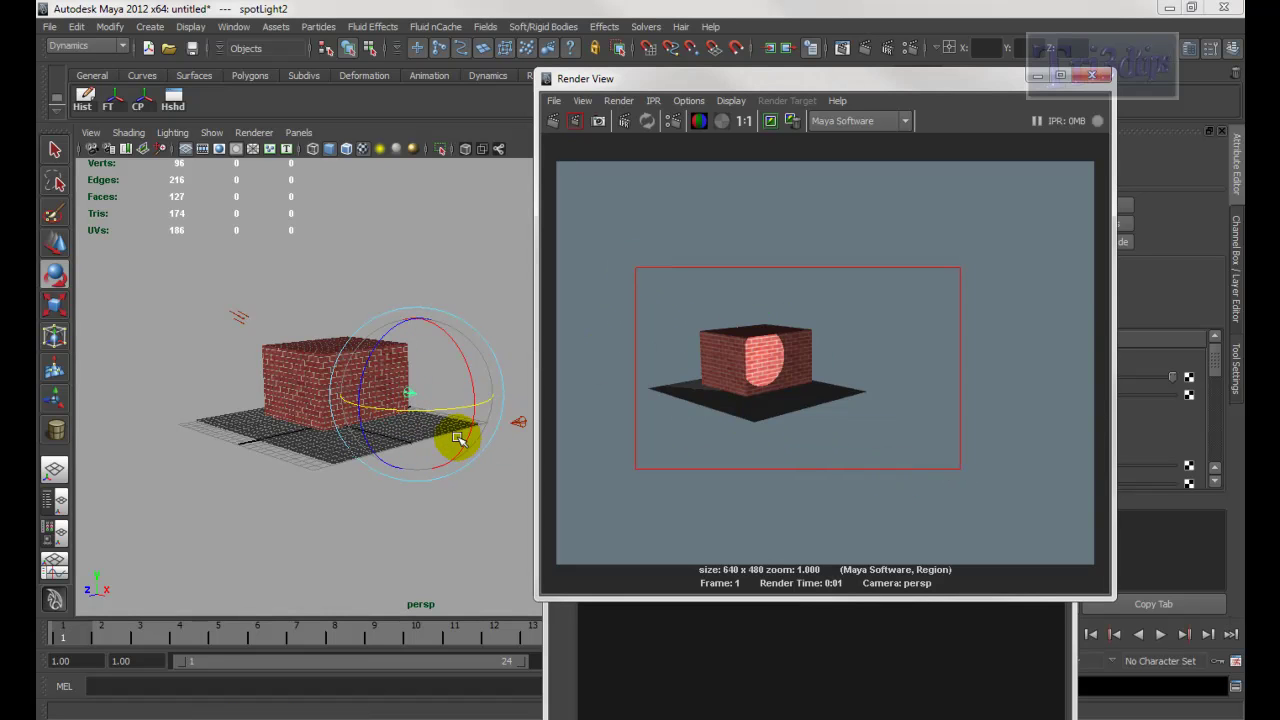
key(w)
click(1040, 76)
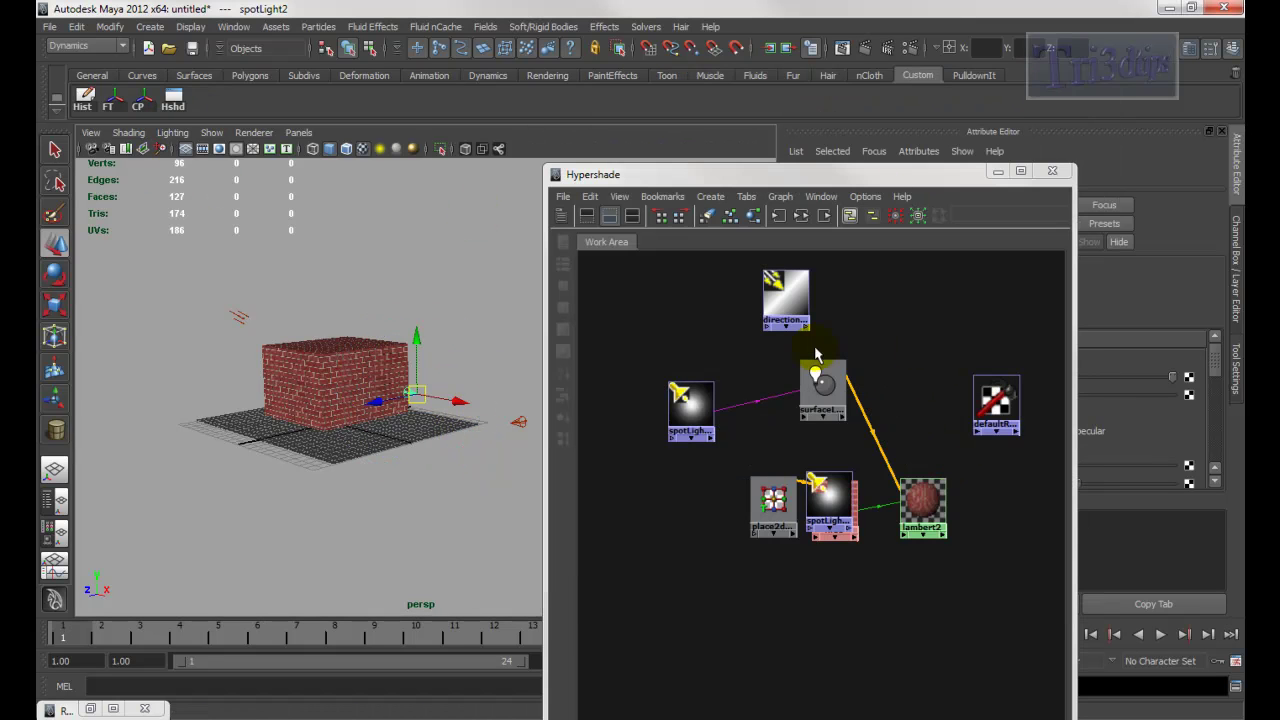
Place the spotLight2 node in Hypershade and drag it onto lambert2 to start a connection
alt+middle_drag(709, 350, 767, 335)
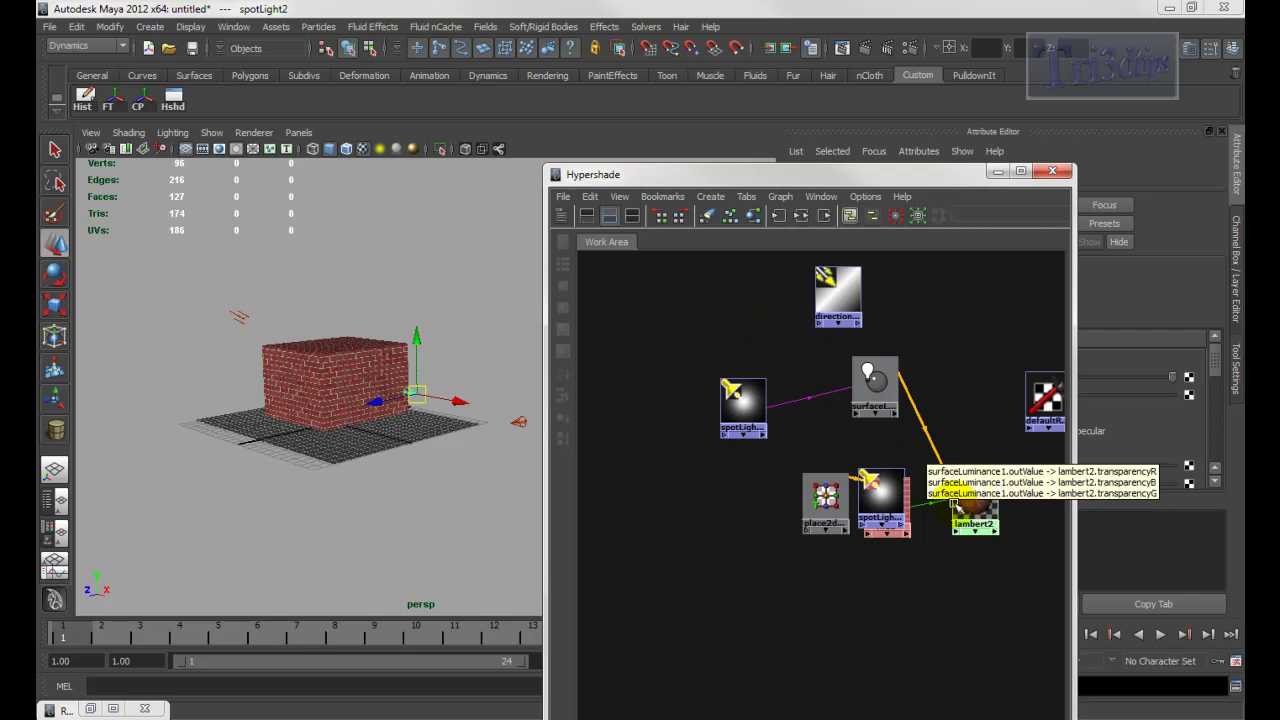
drag(876, 492, 895, 597)
alt+middle_drag(766, 509, 705, 442)
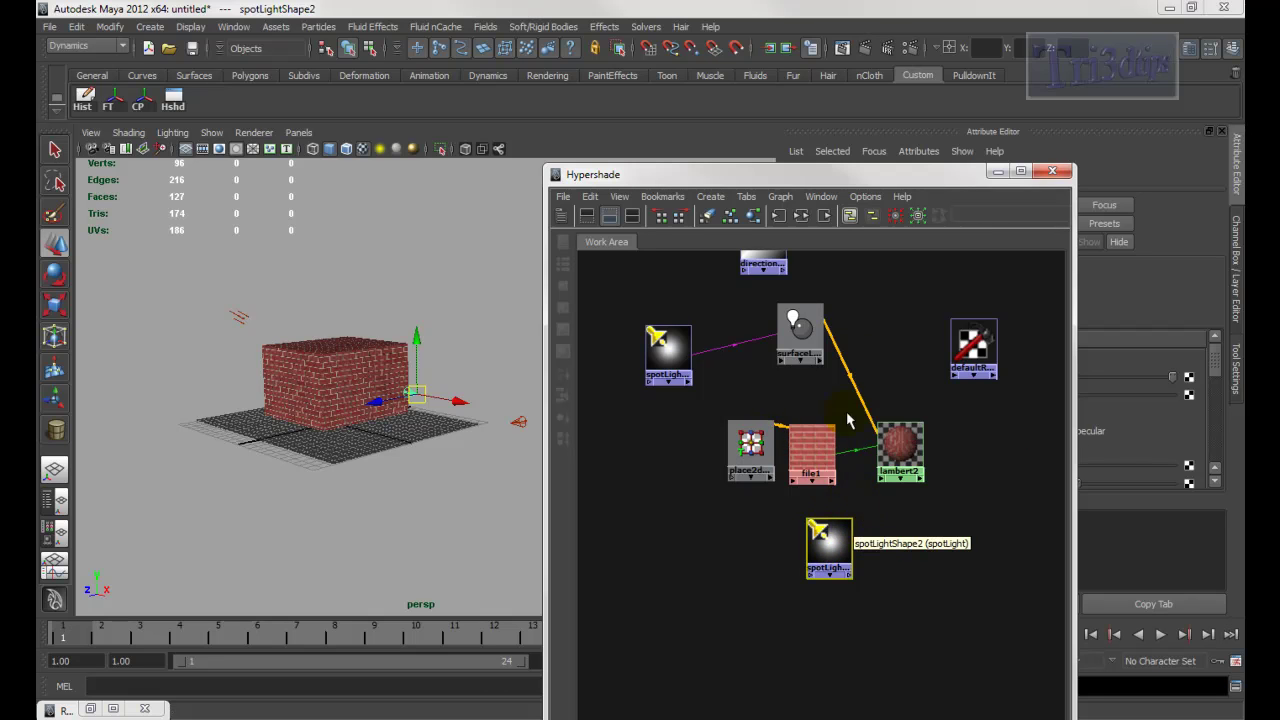
click(867, 372)
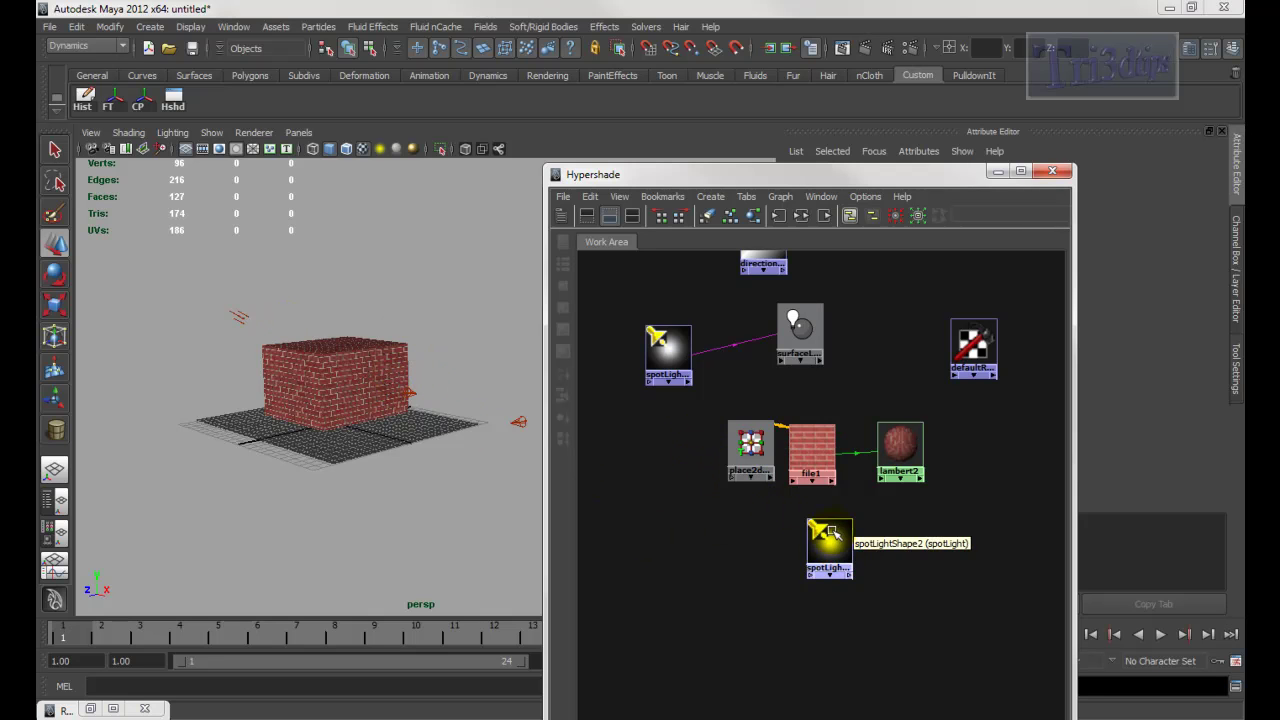
middle_drag(830, 532, 898, 447)
Connect spotLightShape2's lightData lightIntensity output to lambert2's transparency in the Connection Editor
click(956, 577)
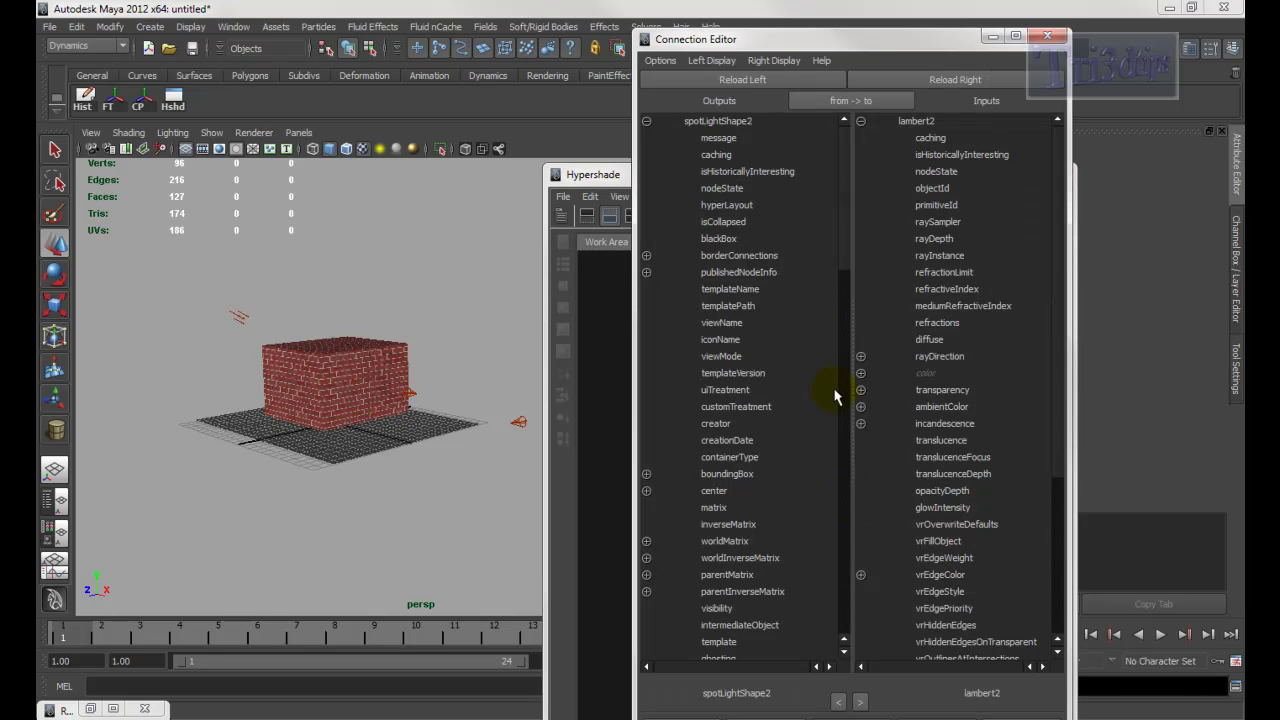
drag(847, 191, 850, 365)
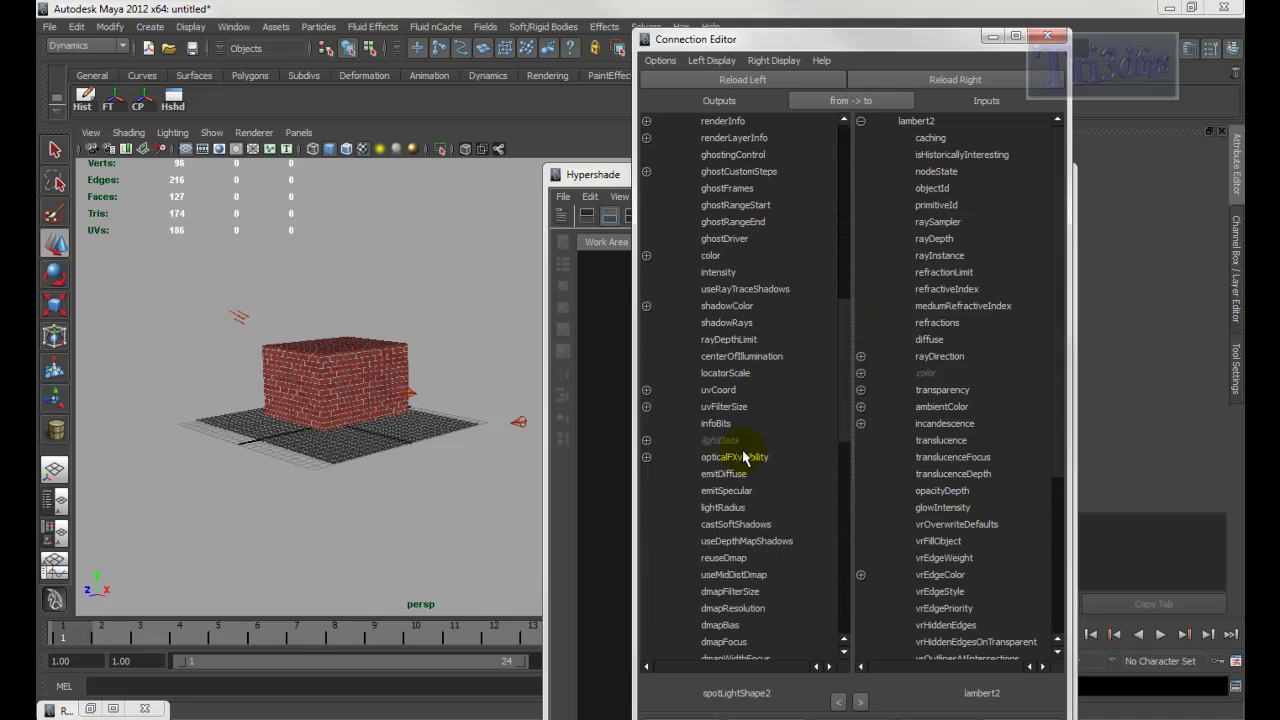
click(646, 440)
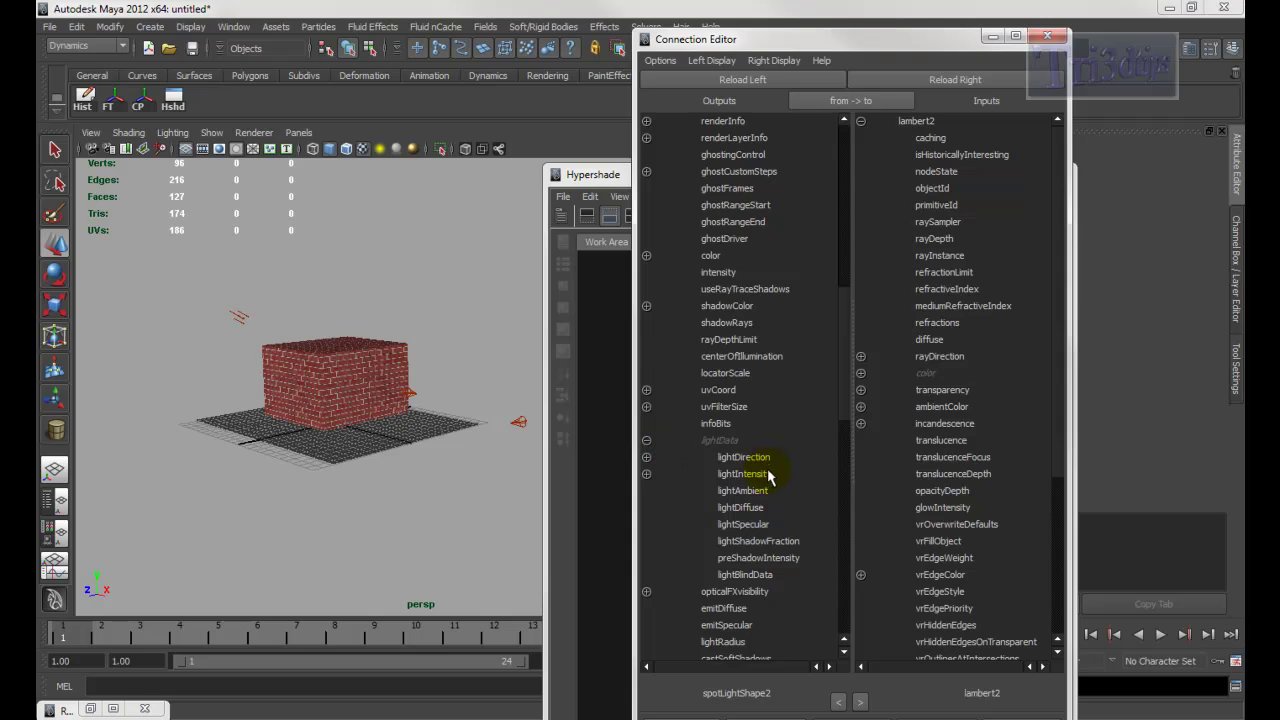
click(746, 476)
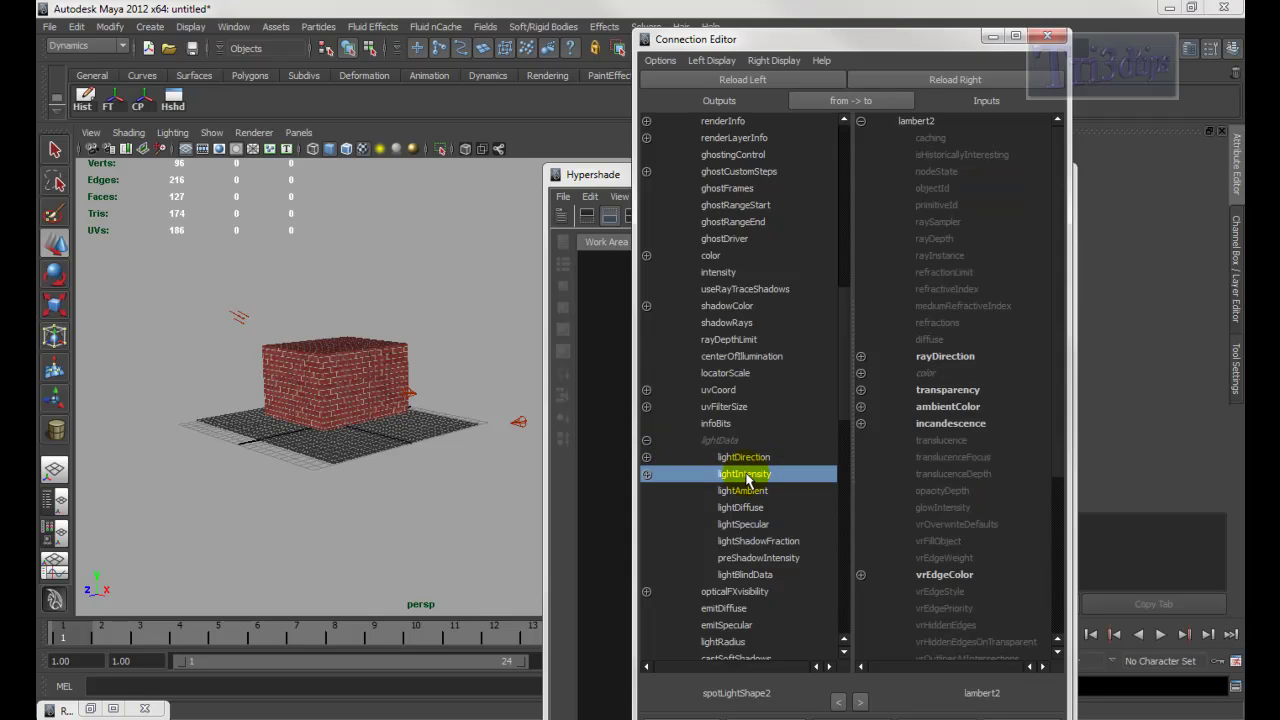
click(929, 392)
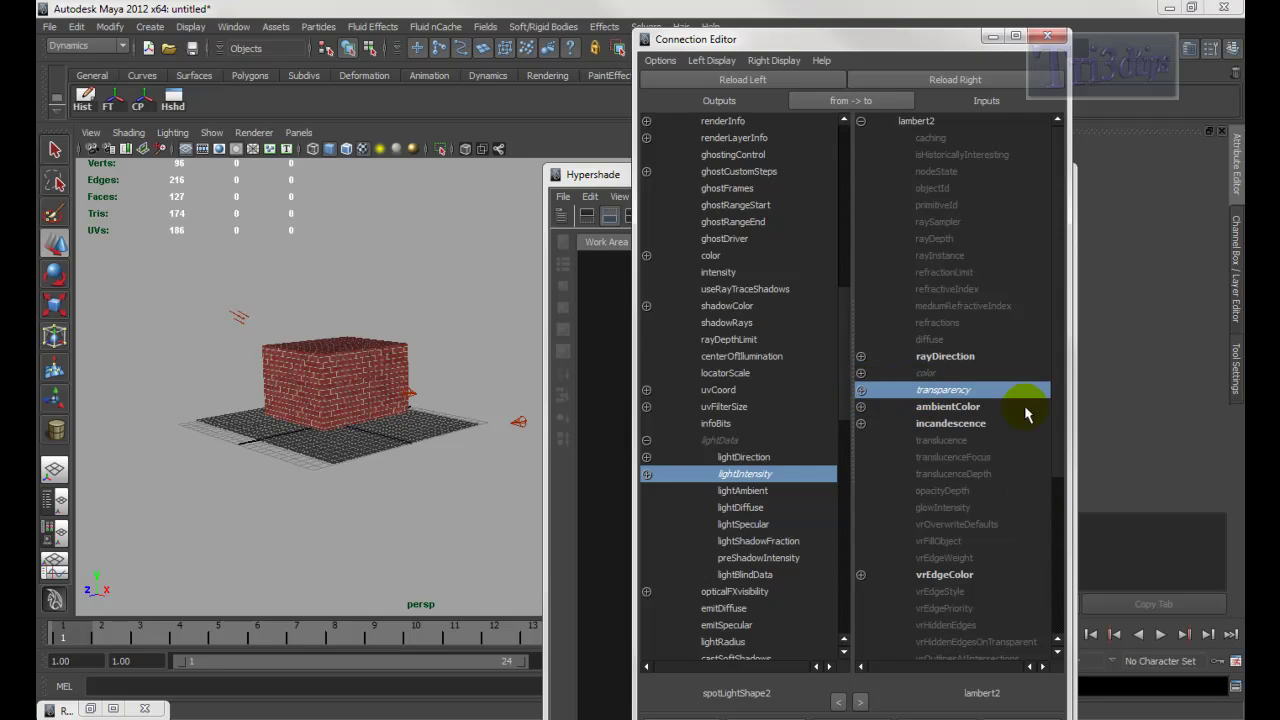
click(1047, 37)
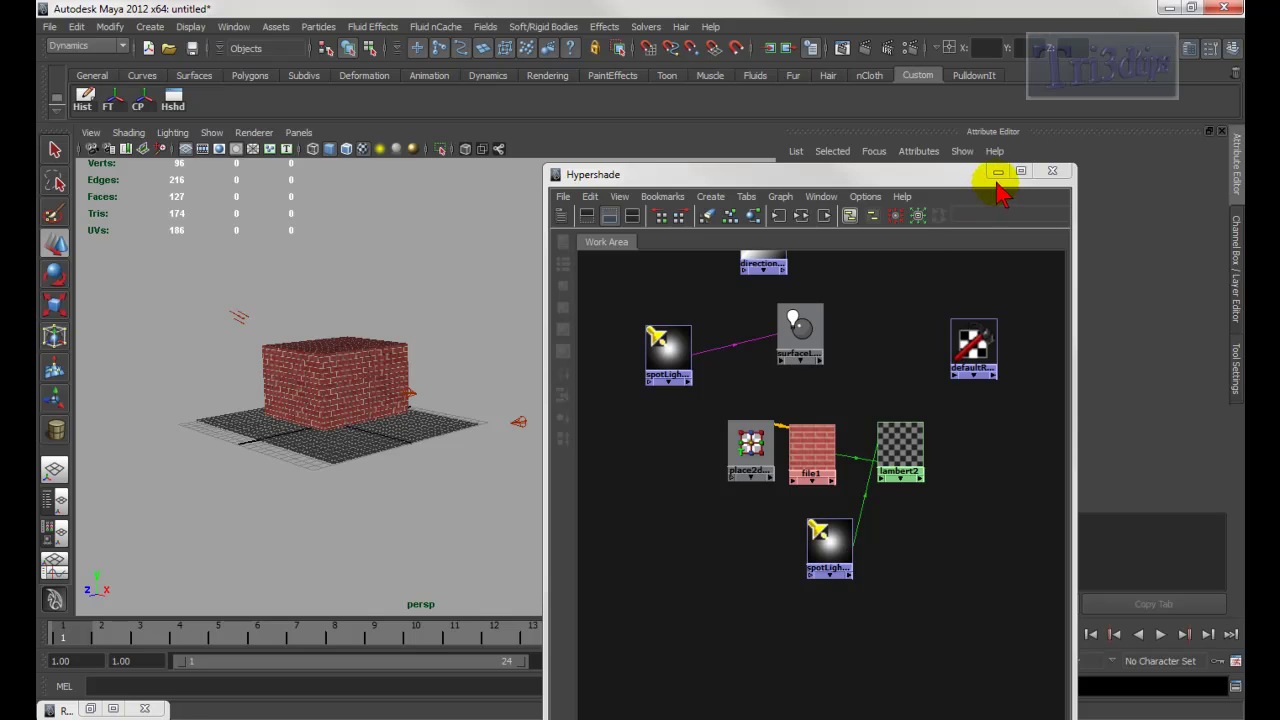
Rearrange the Hypershade nodes and reopen the light-to-transparency connection to verify it
drag(910, 451, 925, 483)
click(819, 332)
drag(819, 332, 784, 347)
drag(667, 357, 666, 347)
click(826, 540)
drag(826, 540, 801, 546)
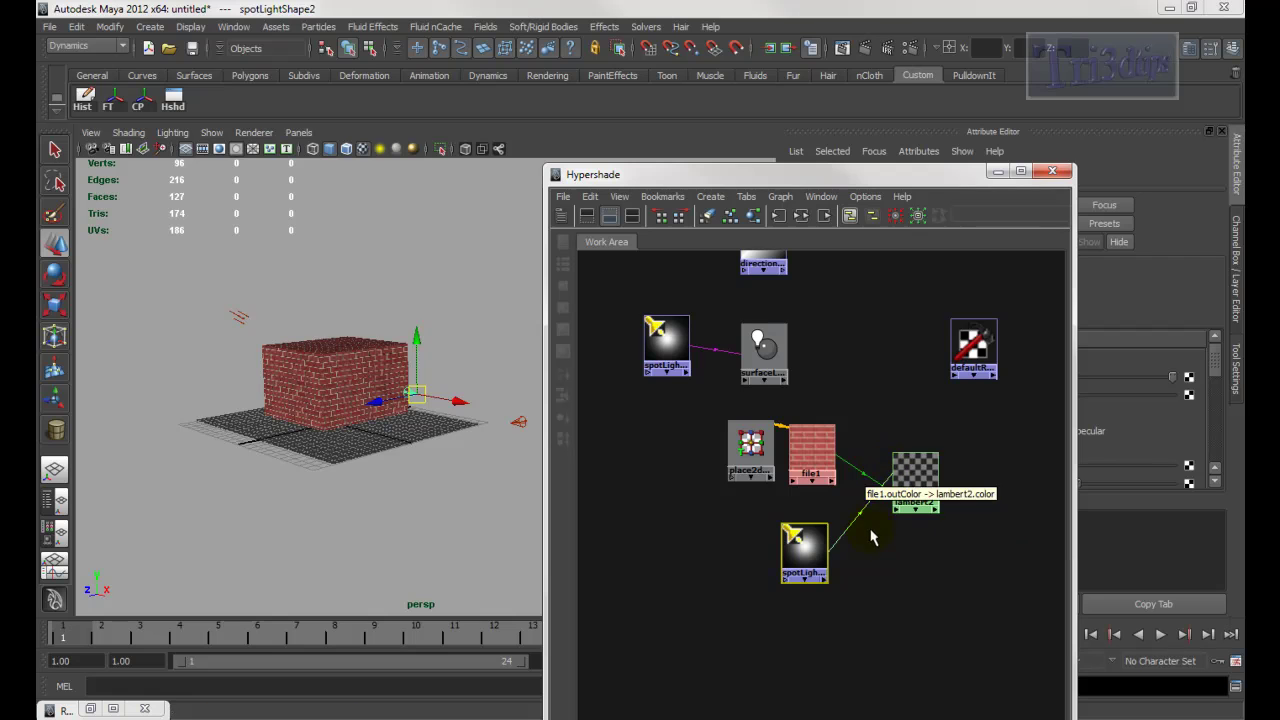
double_click(865, 513)
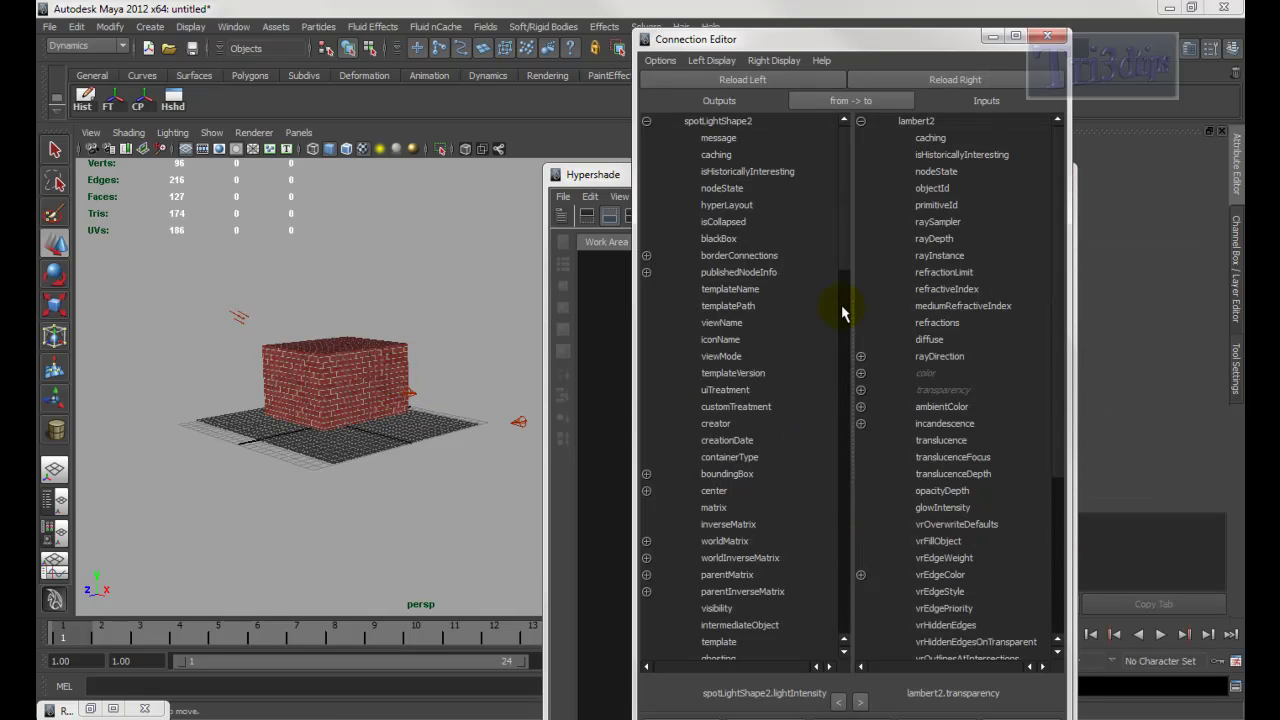
drag(842, 240, 852, 405)
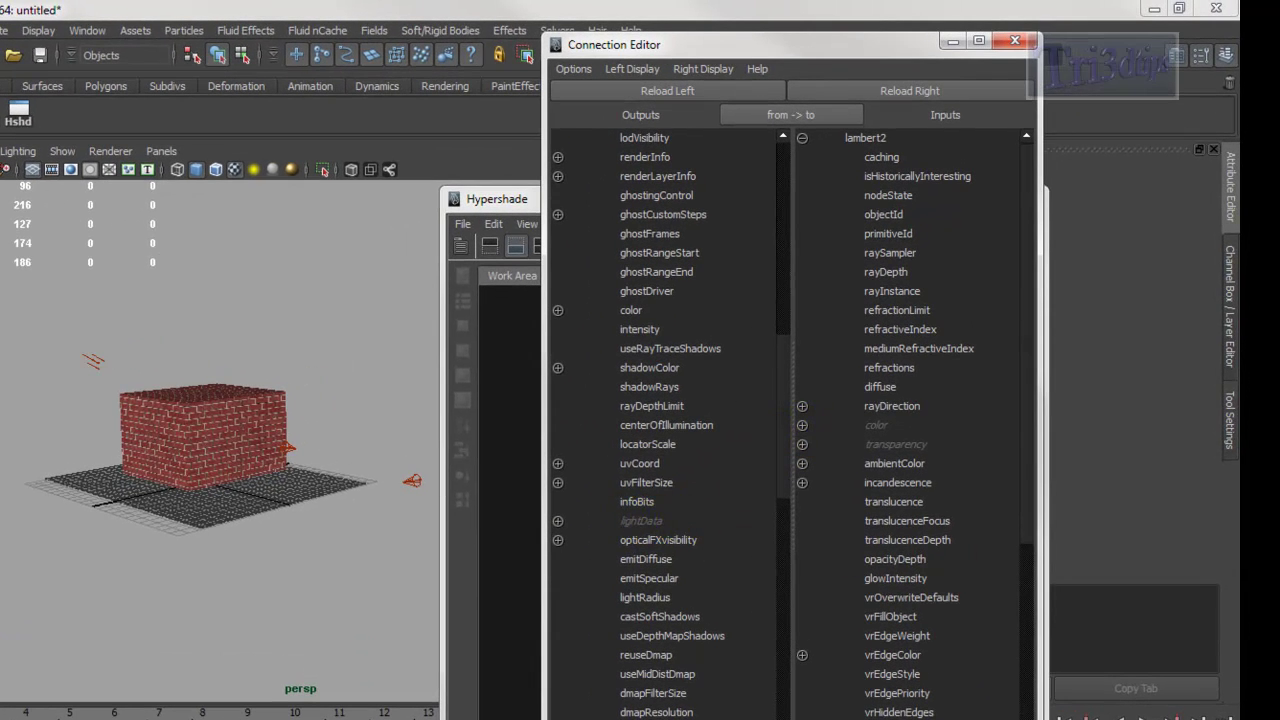
Render a test frame and select the new spotlight near the cube
click(1015, 40)
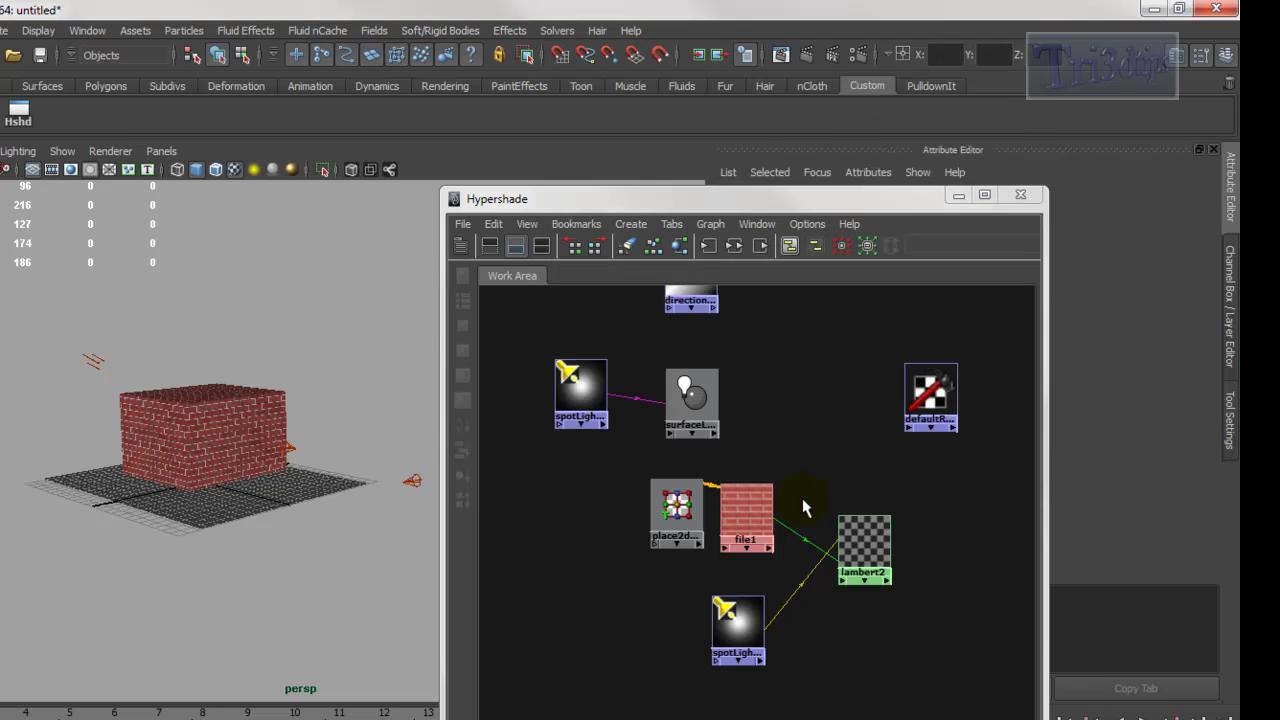
click(806, 57)
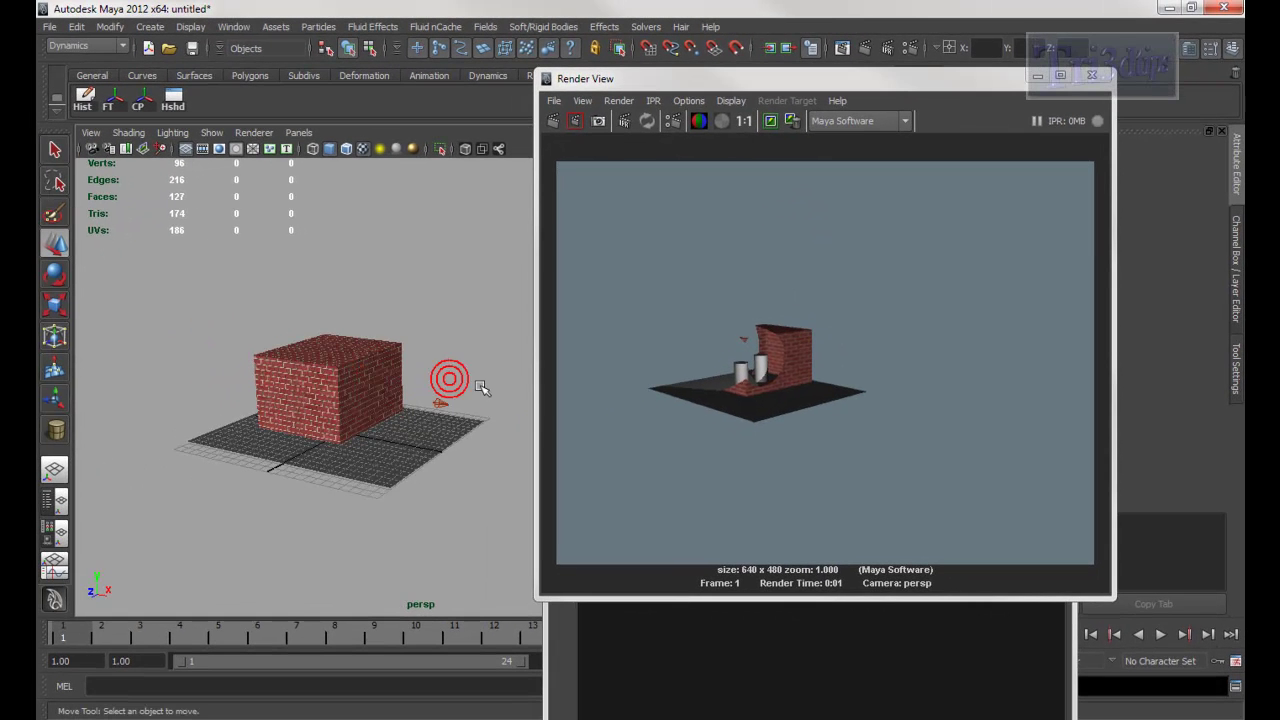
click(440, 400)
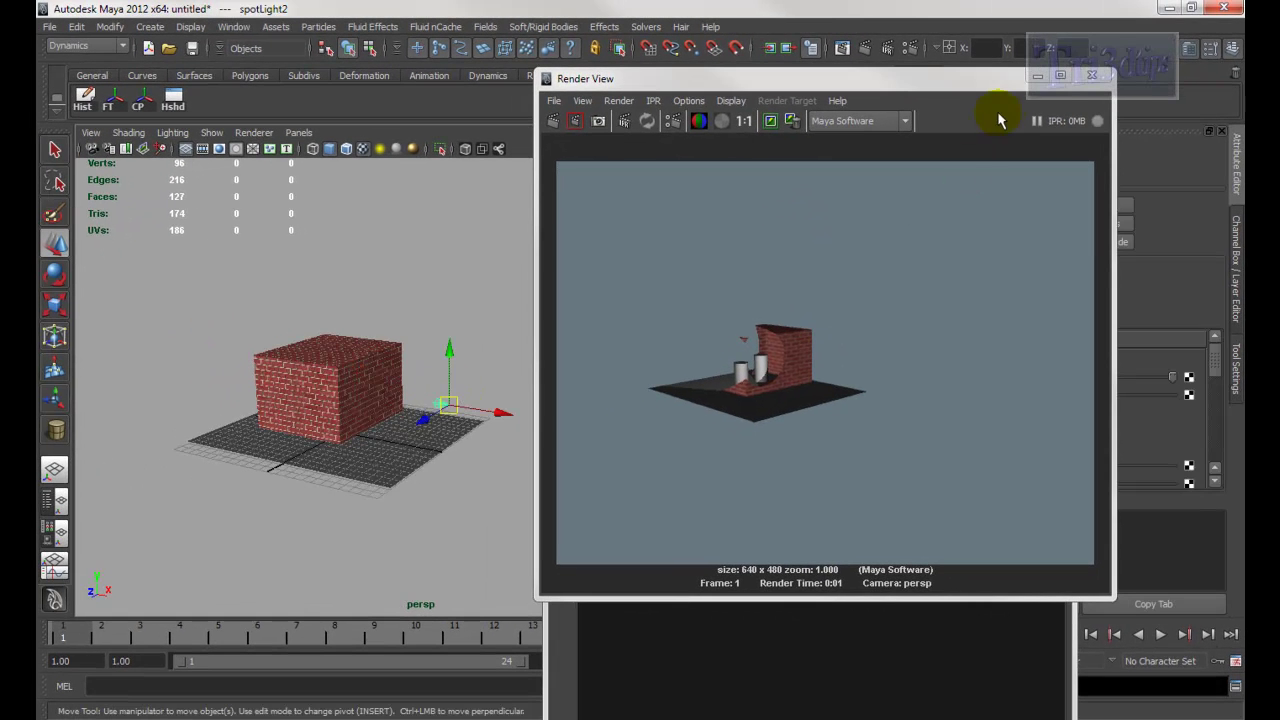
click(1038, 76)
click(997, 171)
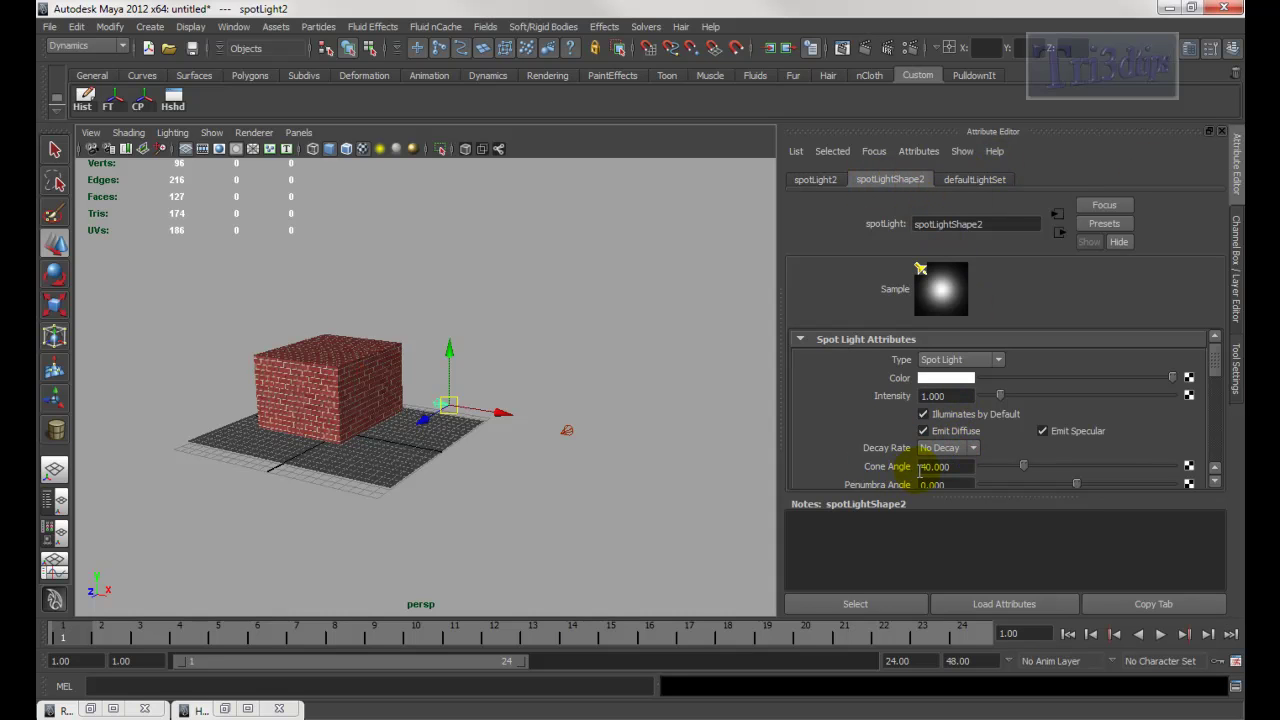
Give the spotlight Cone Angle 20, Penumbra Angle 5 and Dropoff 5, checking with a render
click(955, 465)
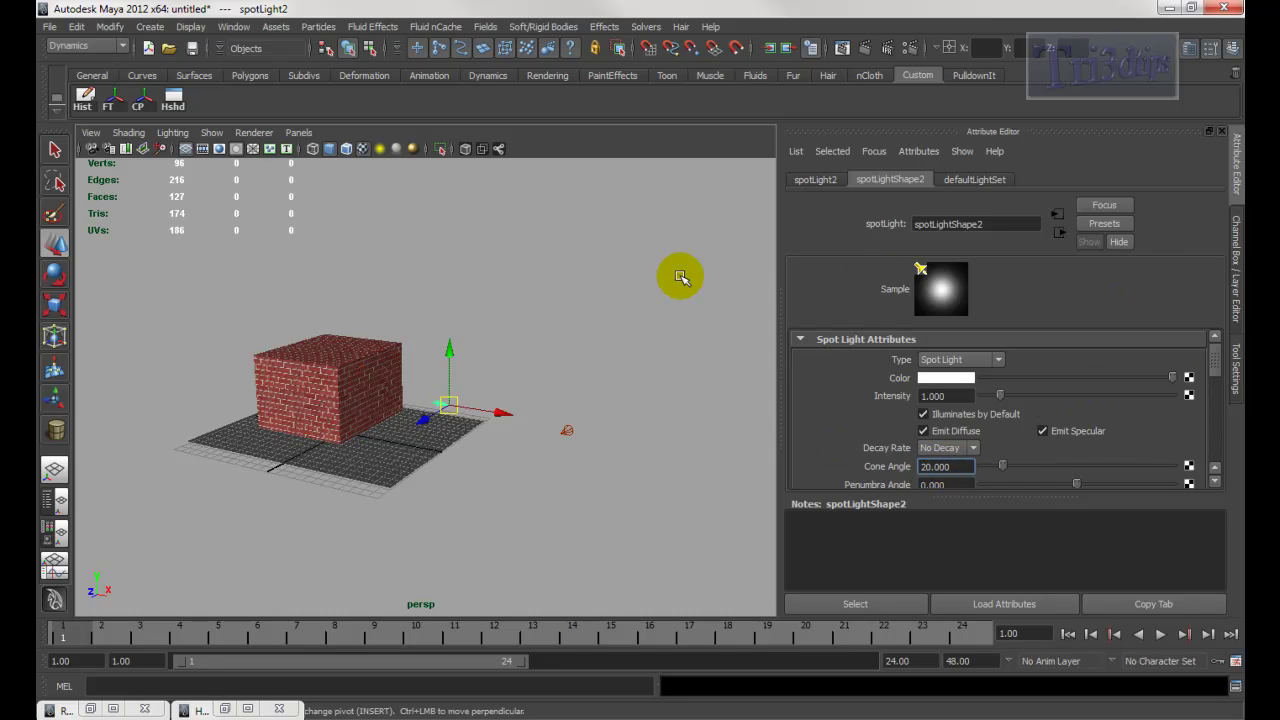
alt+drag(677, 274, 643, 271)
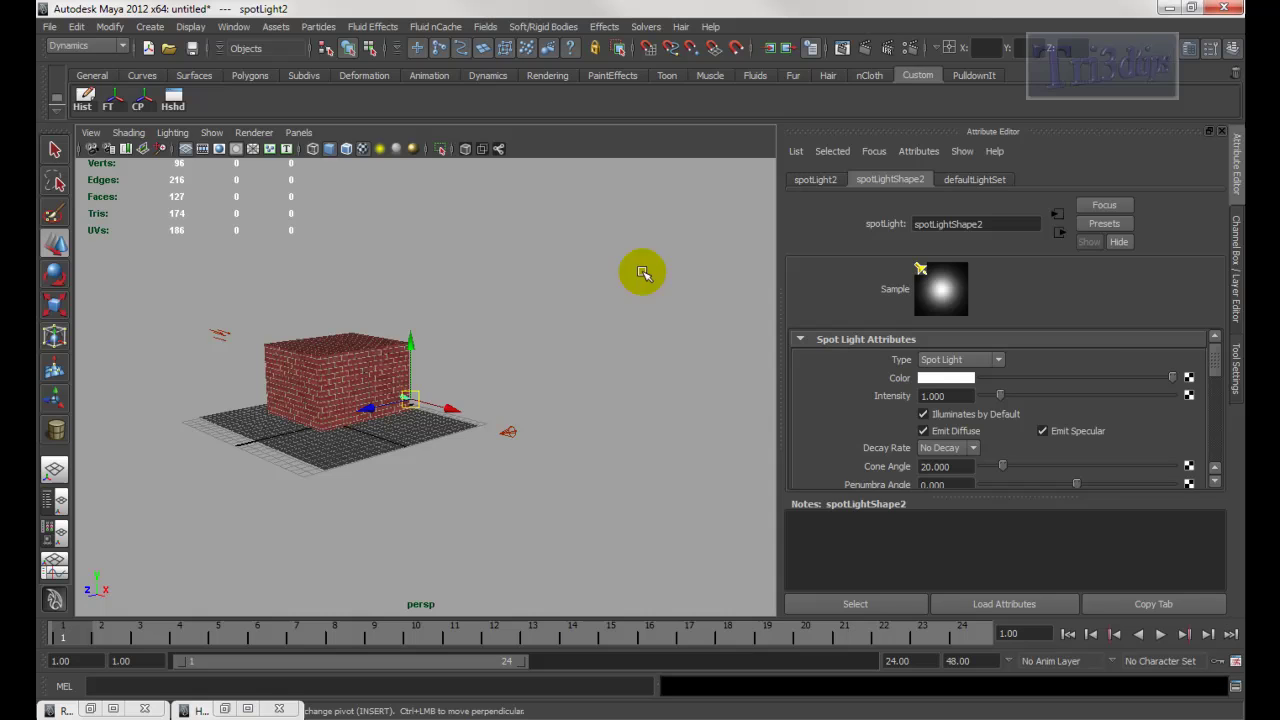
click(860, 47)
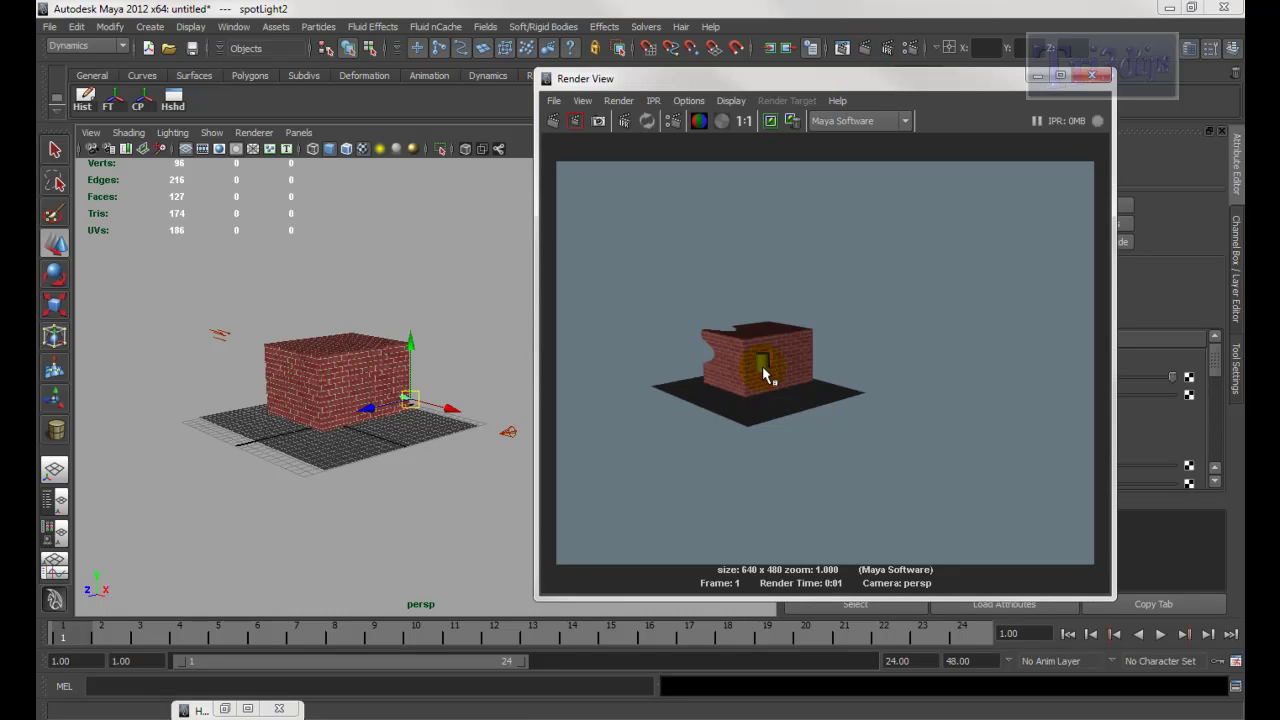
click(1038, 76)
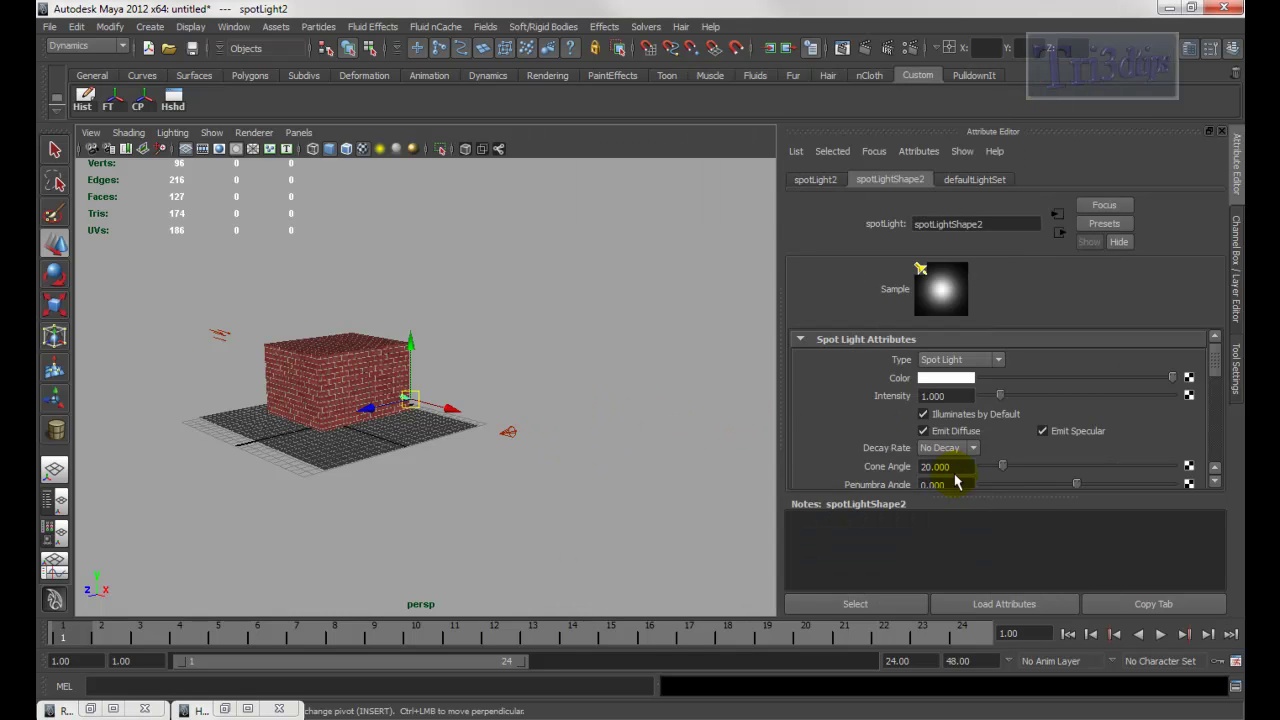
drag(1216, 375, 1214, 388)
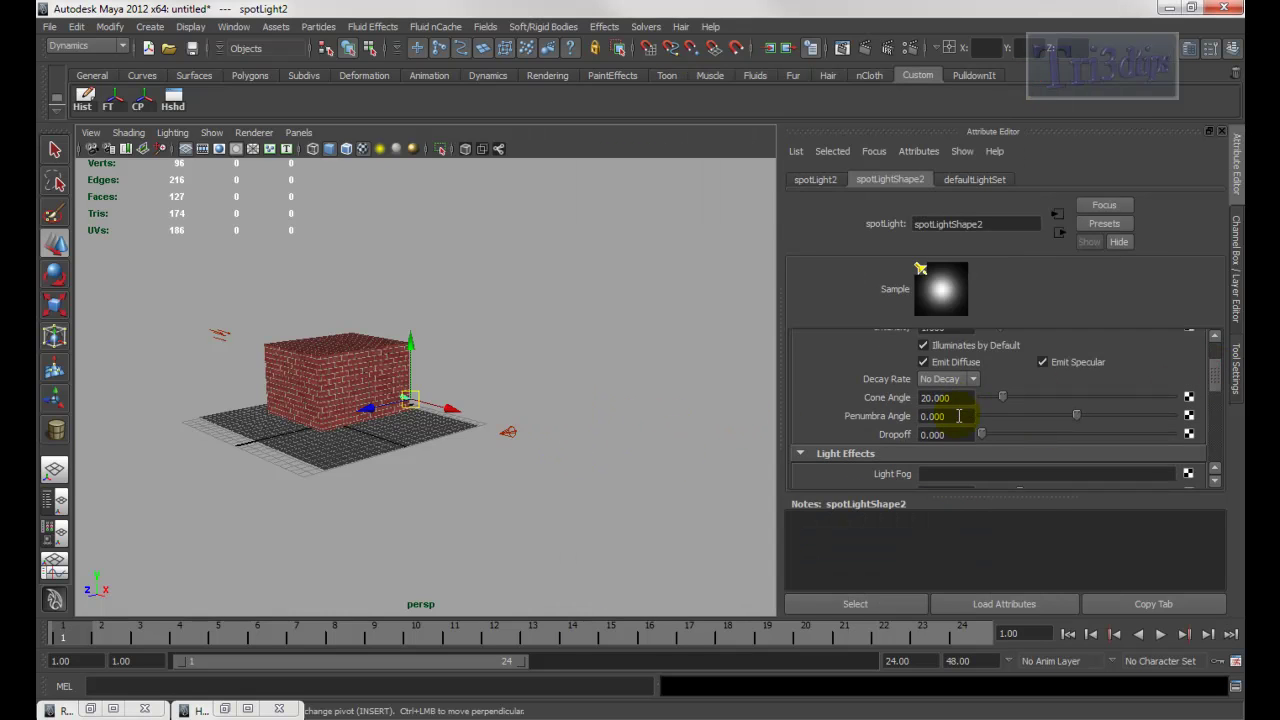
click(852, 408)
key(Tab)
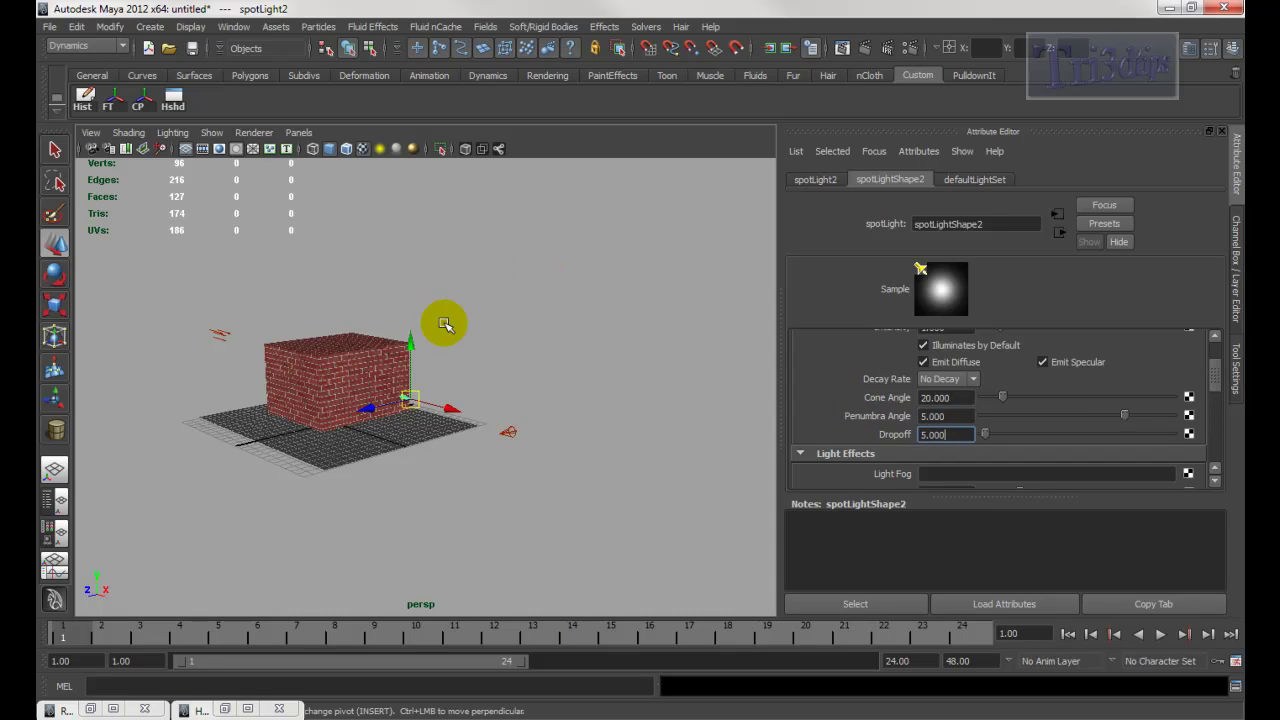
alt+middle_drag(514, 297, 553, 309)
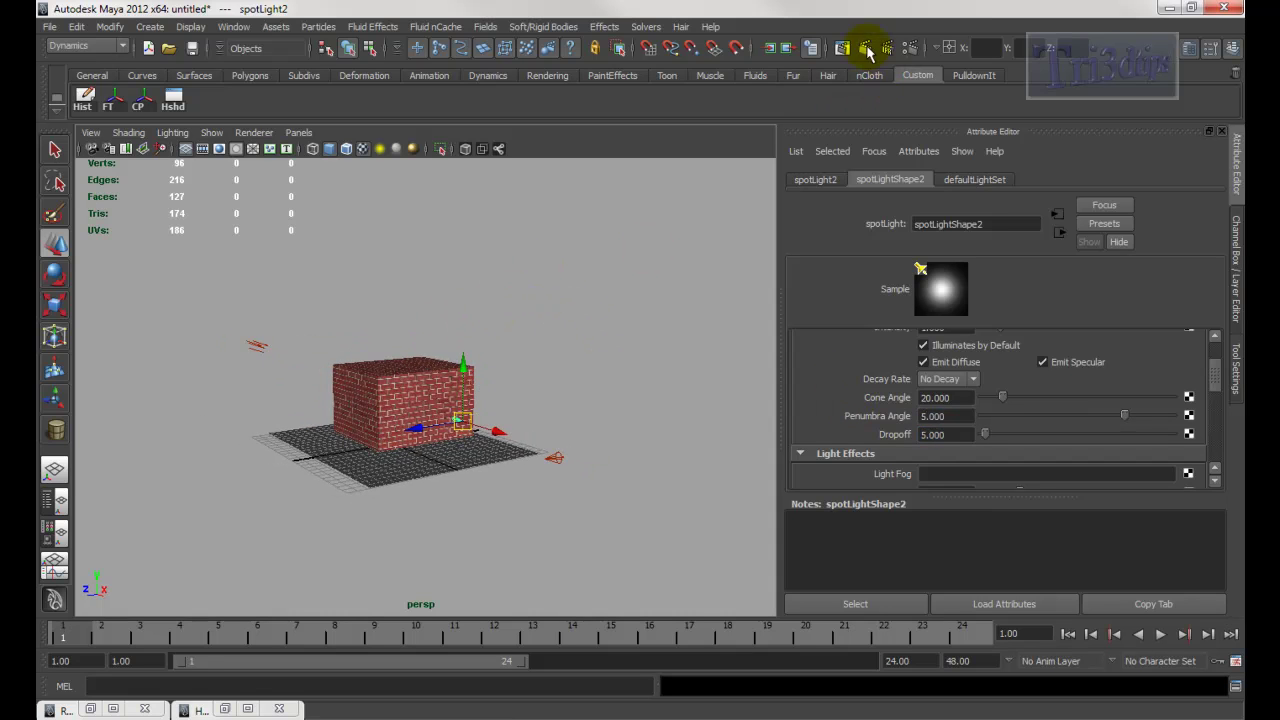
Set the spotlight's Decay Rate to Quadratic and re-aim it at the box's side
click(862, 47)
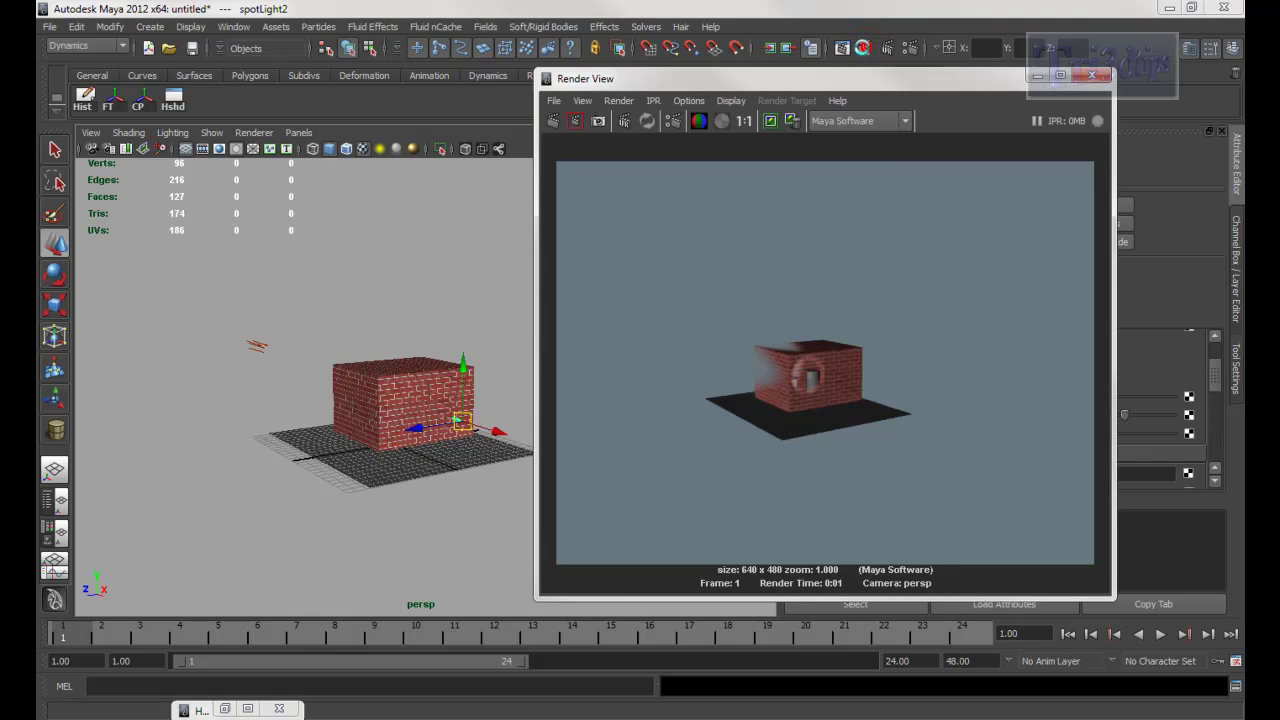
click(1038, 75)
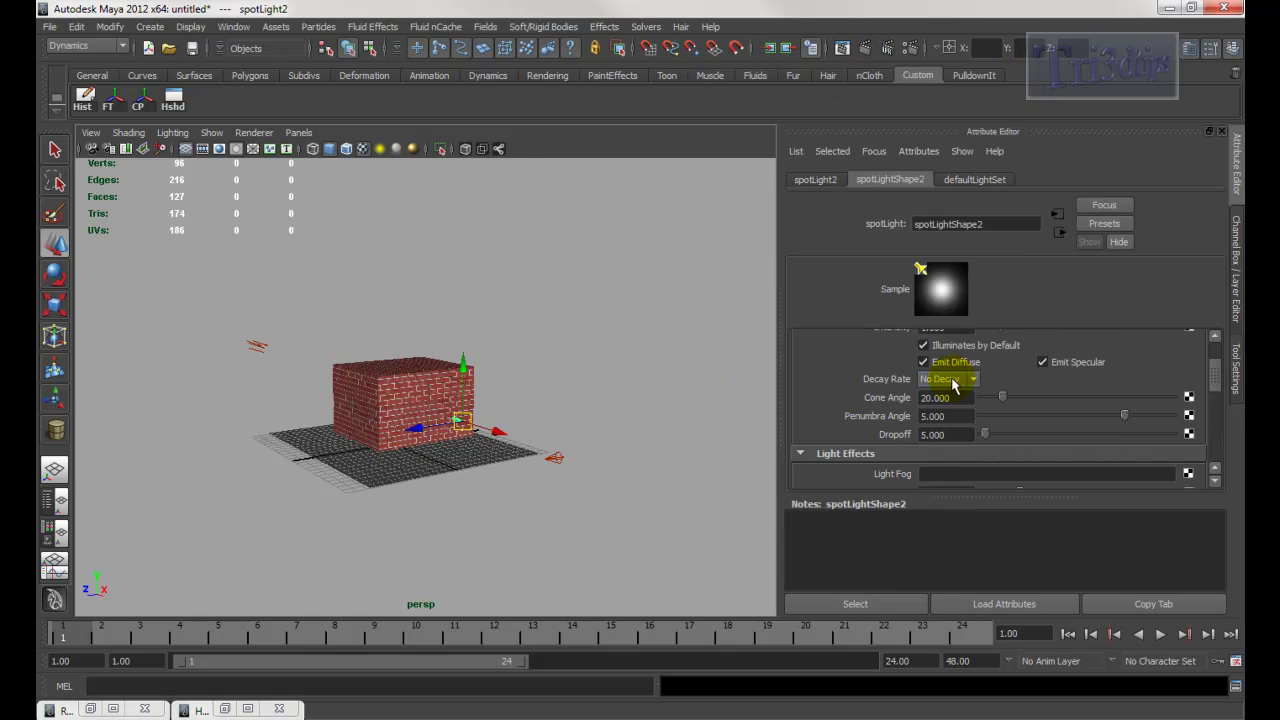
click(953, 380)
click(951, 415)
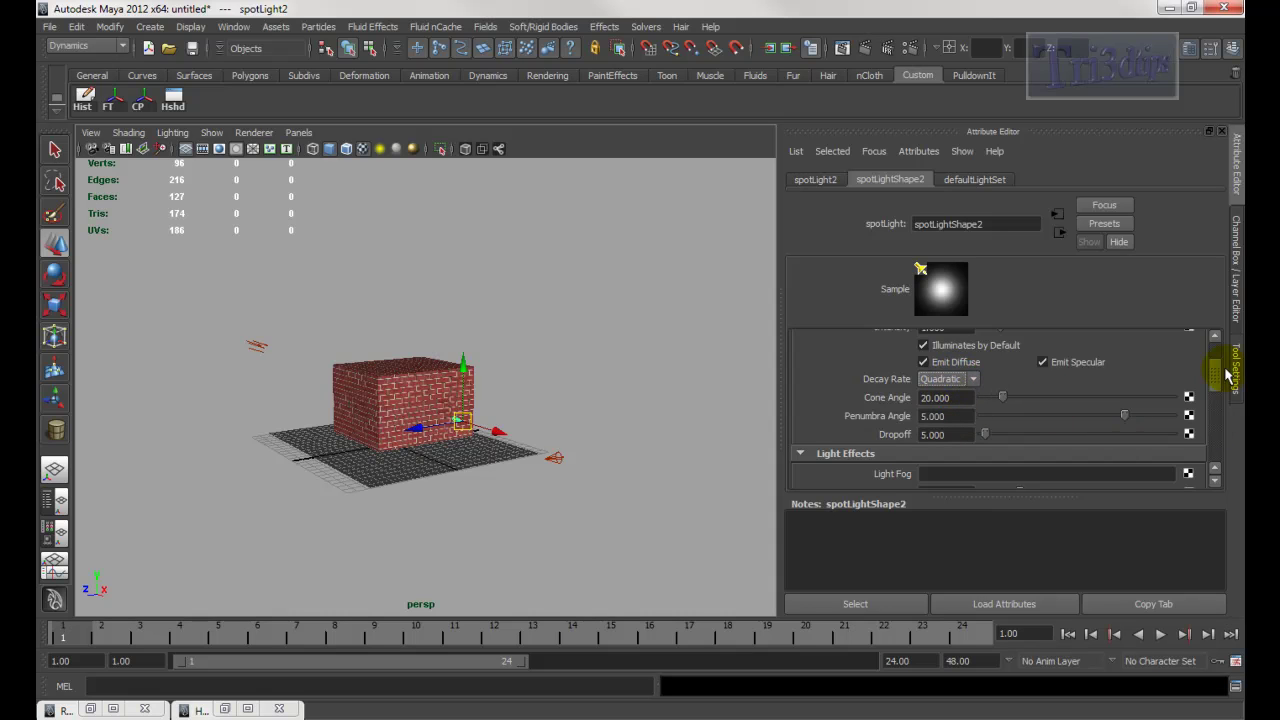
scroll(1226, 370, up, 3)
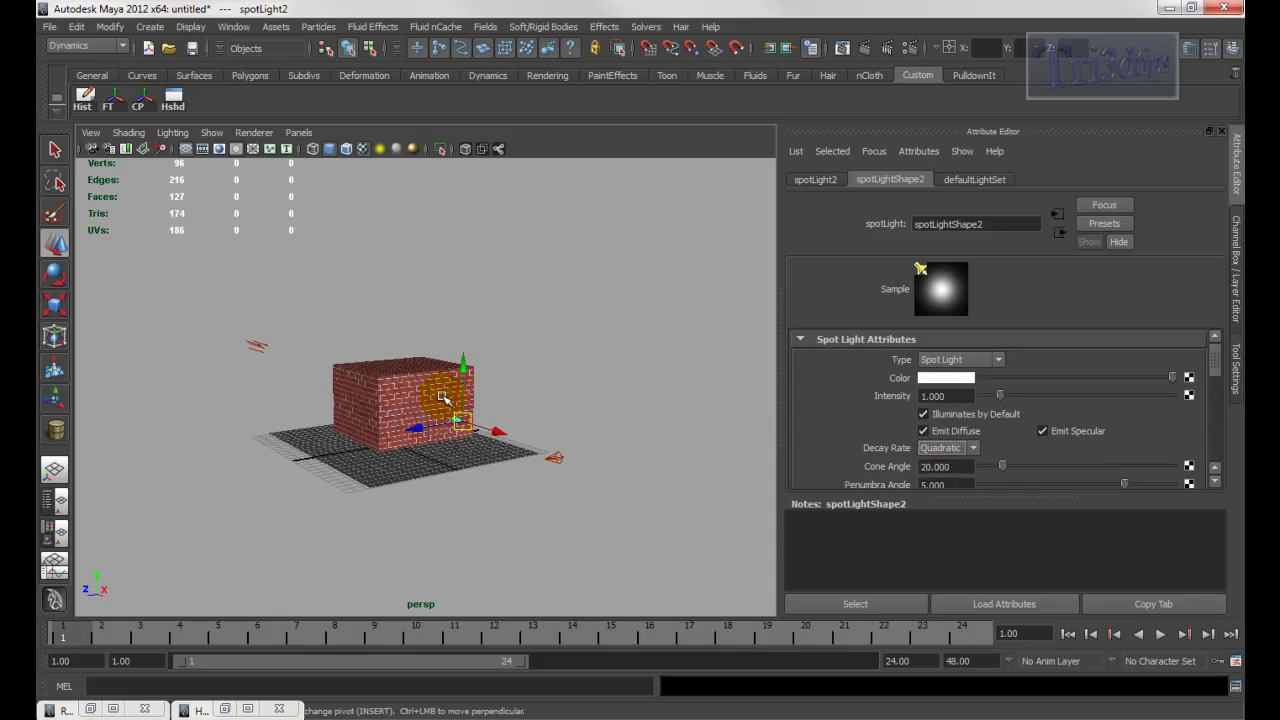
drag(443, 395, 389, 392)
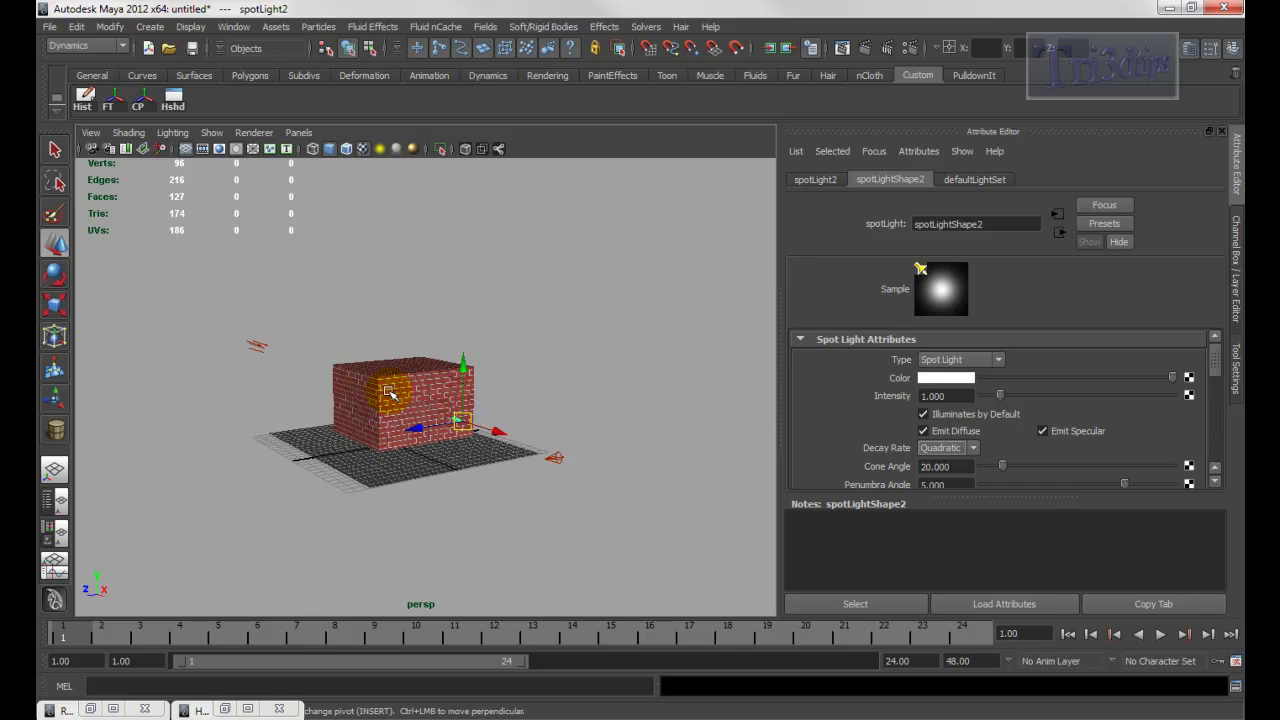
click(863, 48)
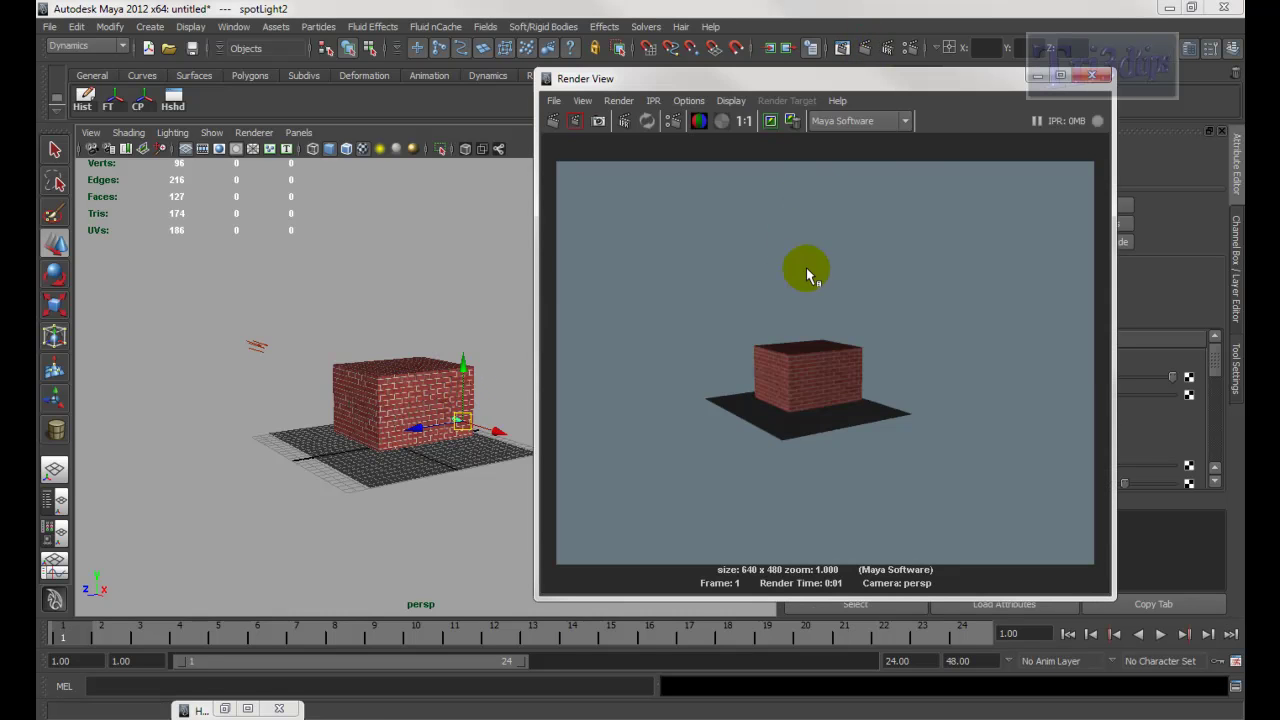
click(1040, 76)
Raise spotlight Intensity to 200, enable the 640x480 Resolution Gate, and render the framed box
double_click(960, 397)
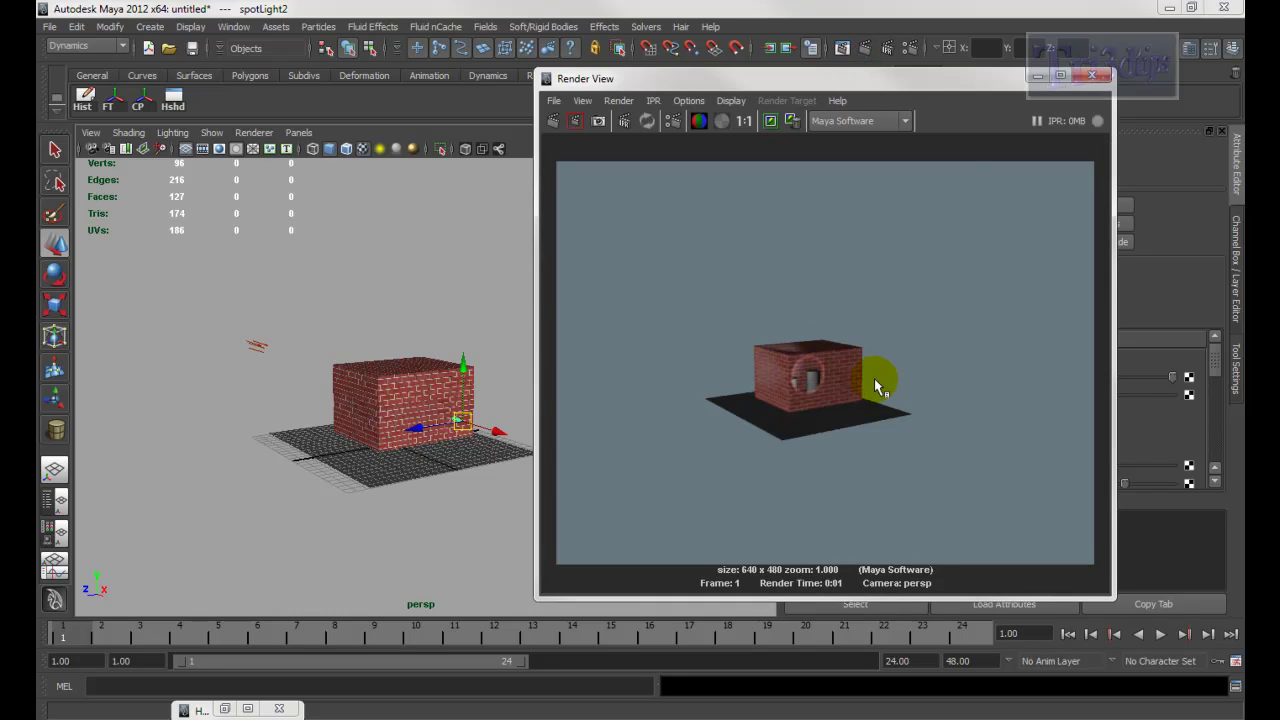
click(1038, 76)
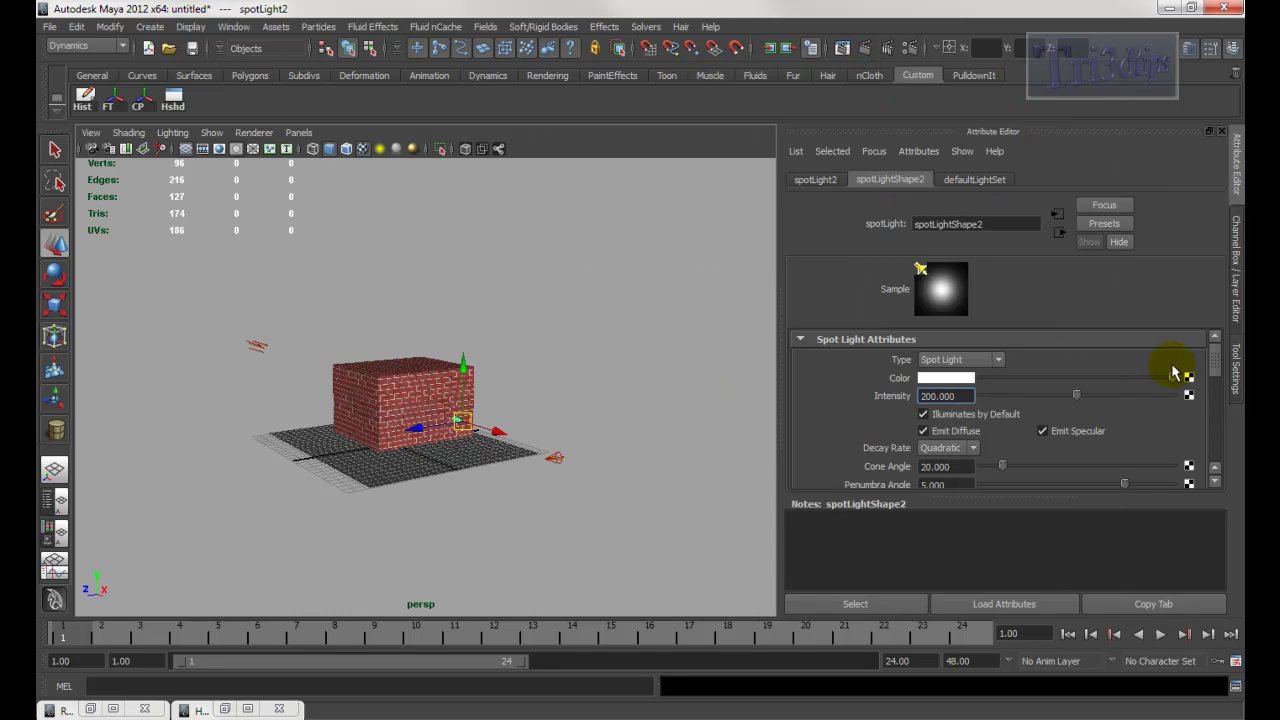
drag(1213, 375, 1215, 388)
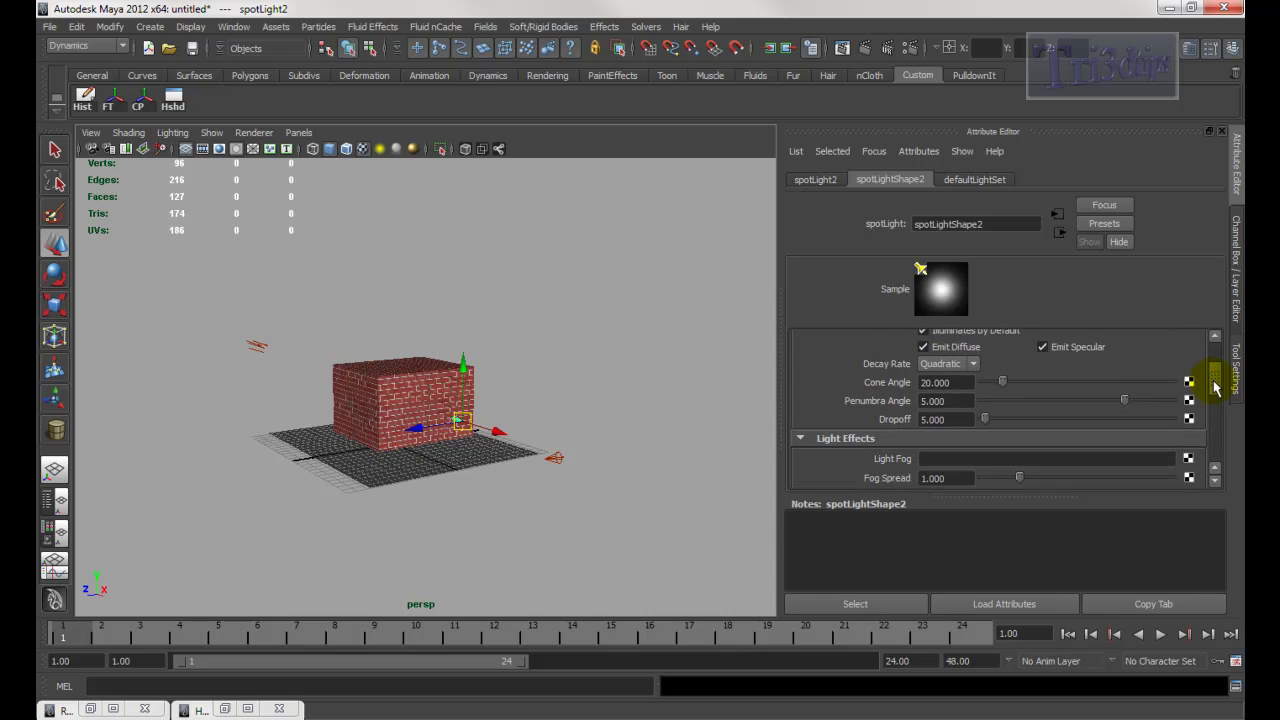
mouse_move(663, 429)
alt+mouse_down()
mouse_move(646, 400)
mouse_move(680, 400)
mouse_move(634, 374)
mouse_move(643, 346)
mouse_move(668, 352)
alt+mouse_up()
alt+right_drag(668, 352, 609, 320)
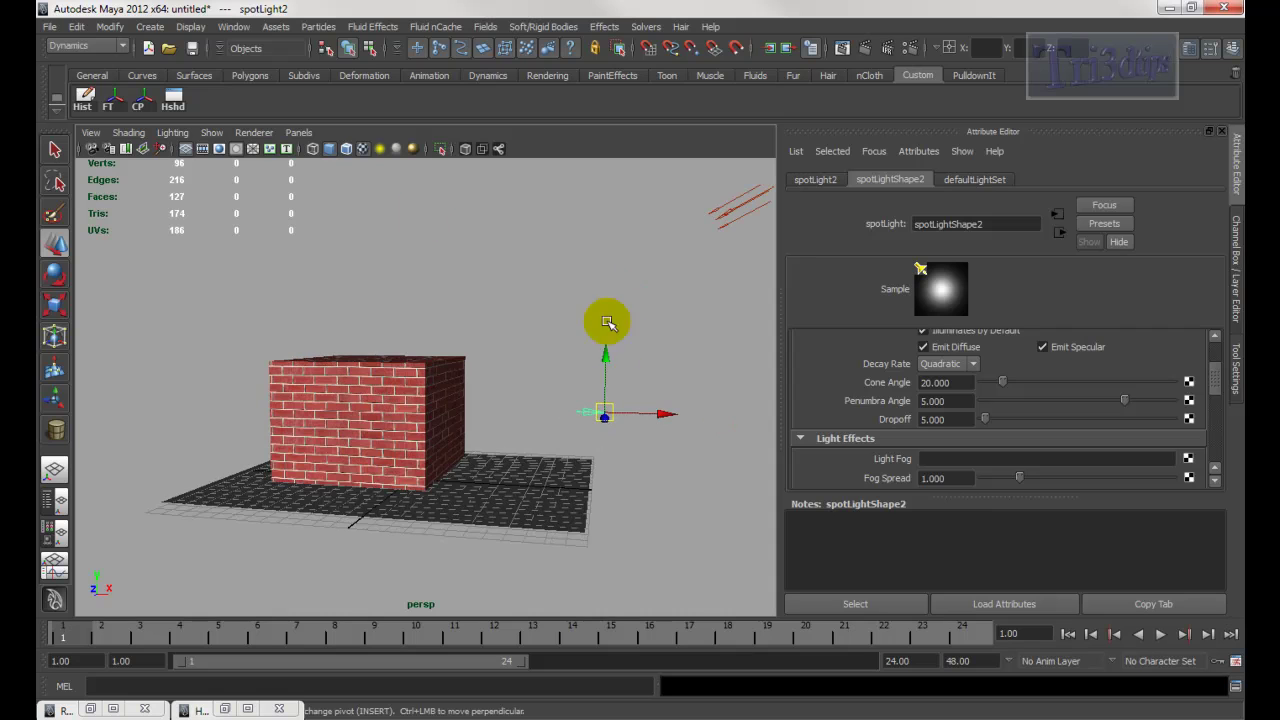
click(218, 150)
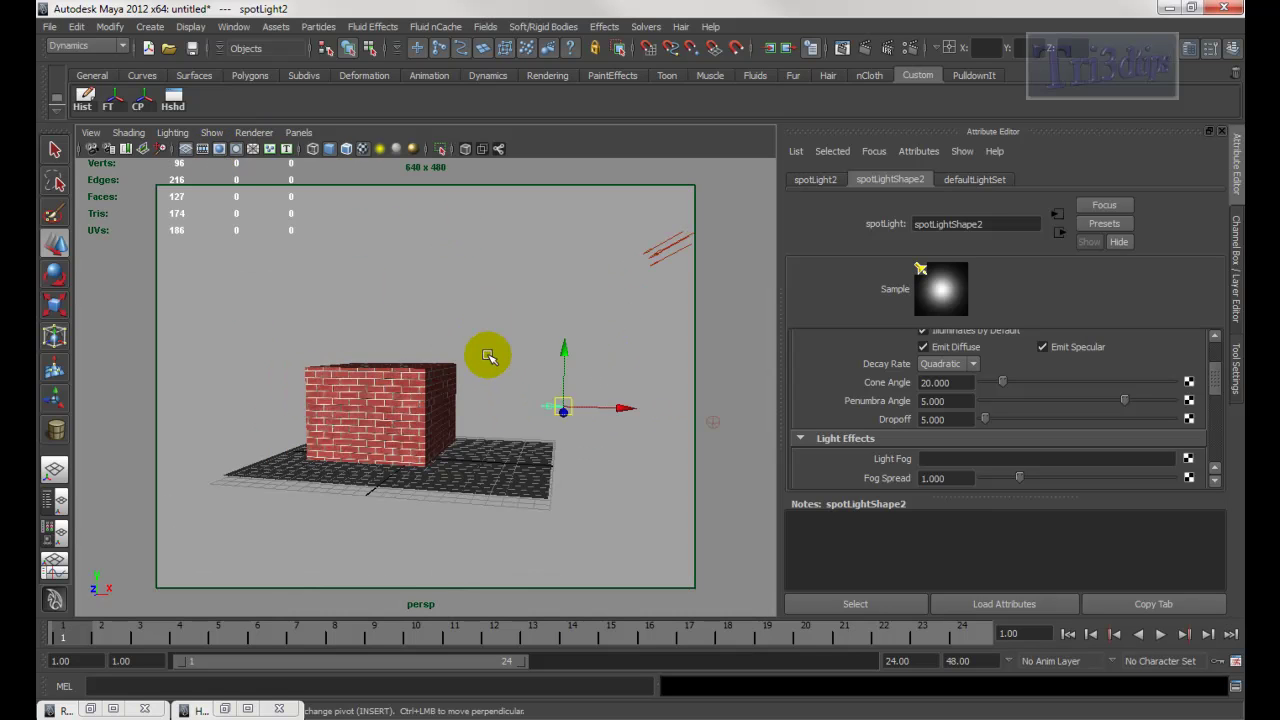
alt+middle_drag(489, 354, 506, 341)
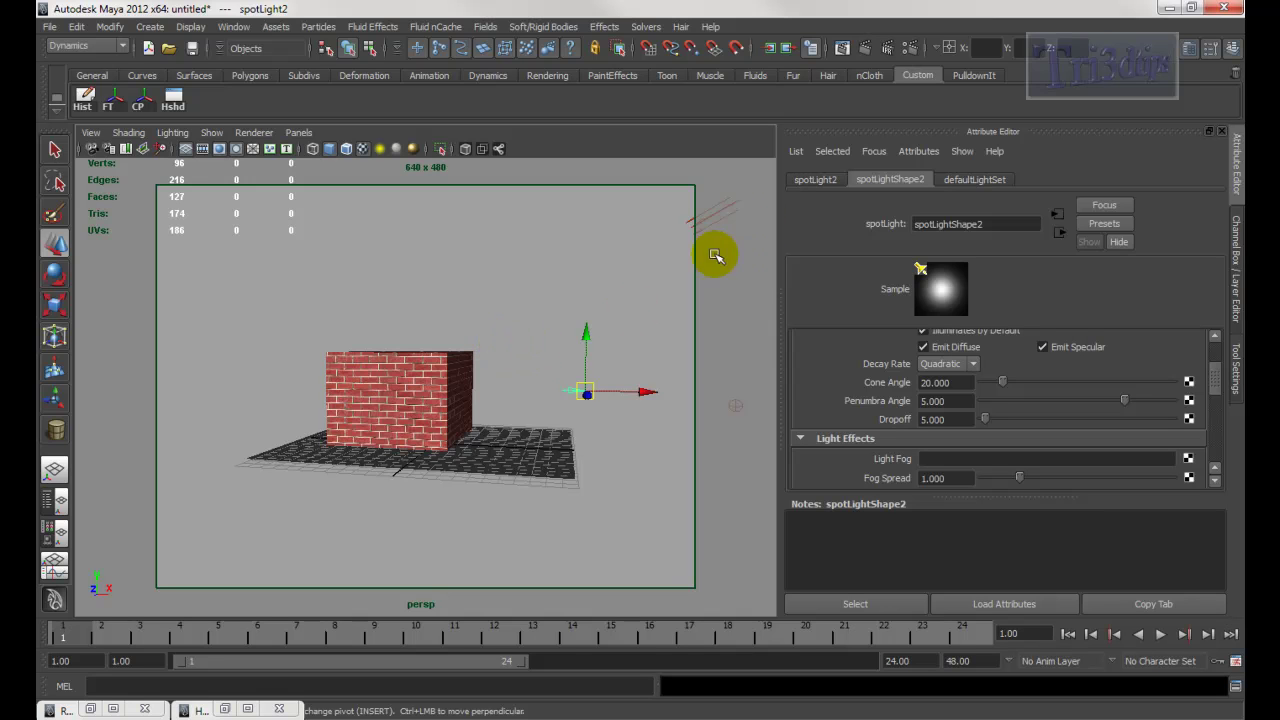
click(864, 48)
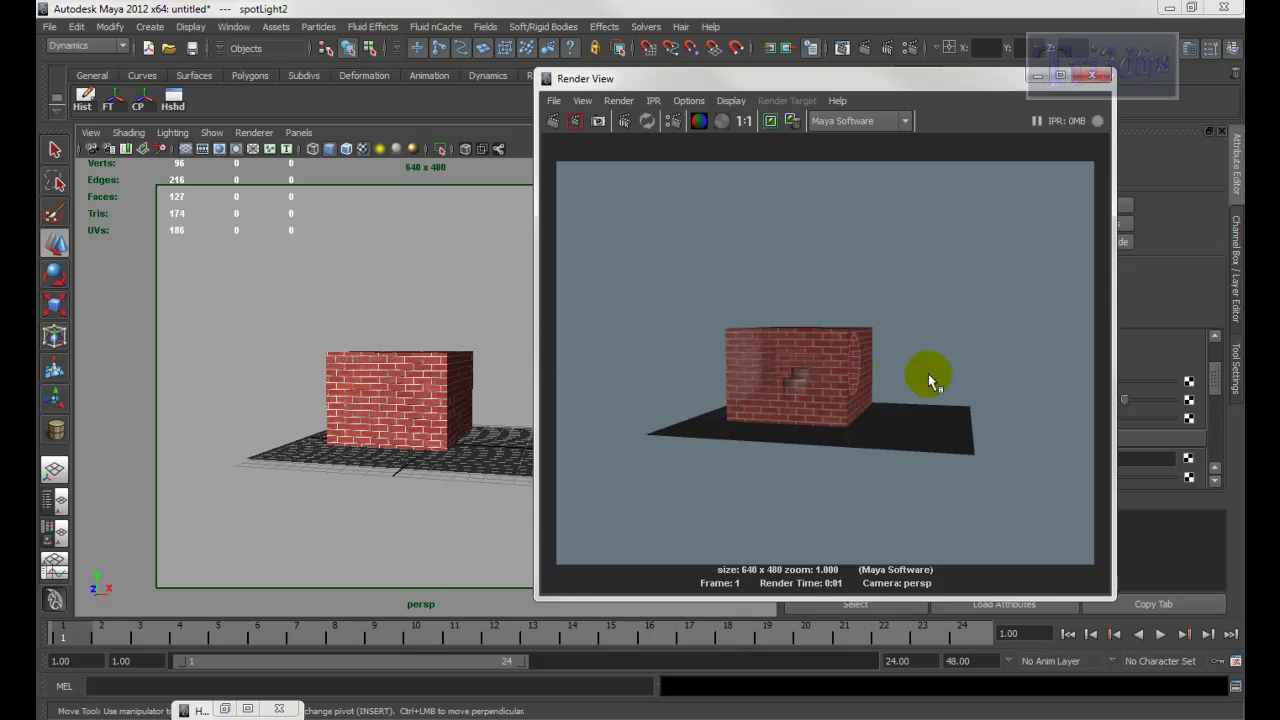
click(1038, 75)
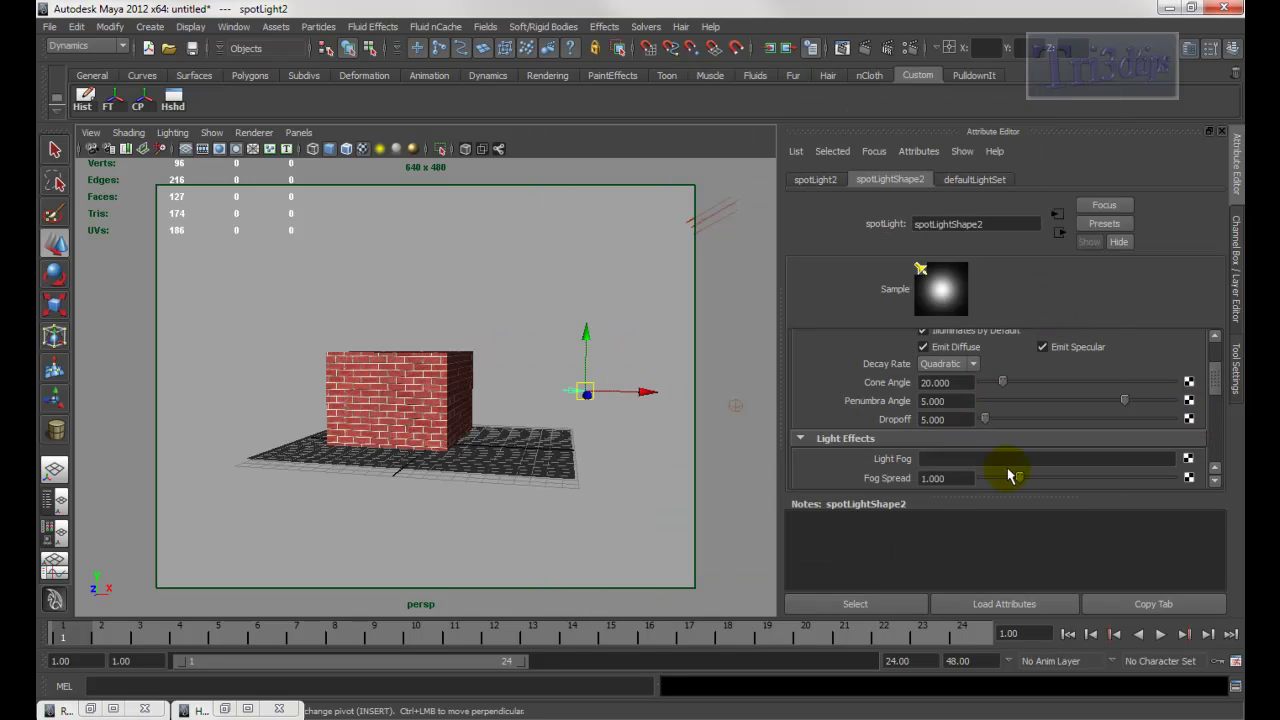
Add lightFog1 to the spotlight and render the glowing fog beam
click(1188, 460)
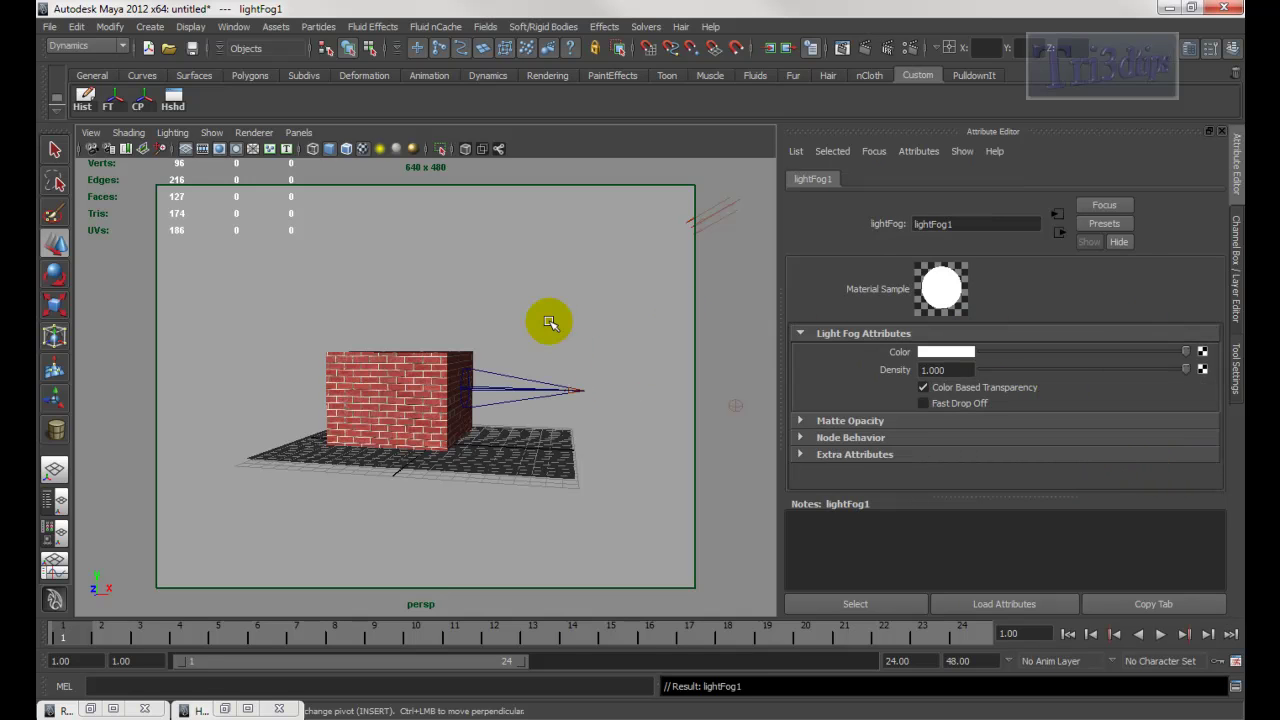
alt+drag(543, 317, 531, 321)
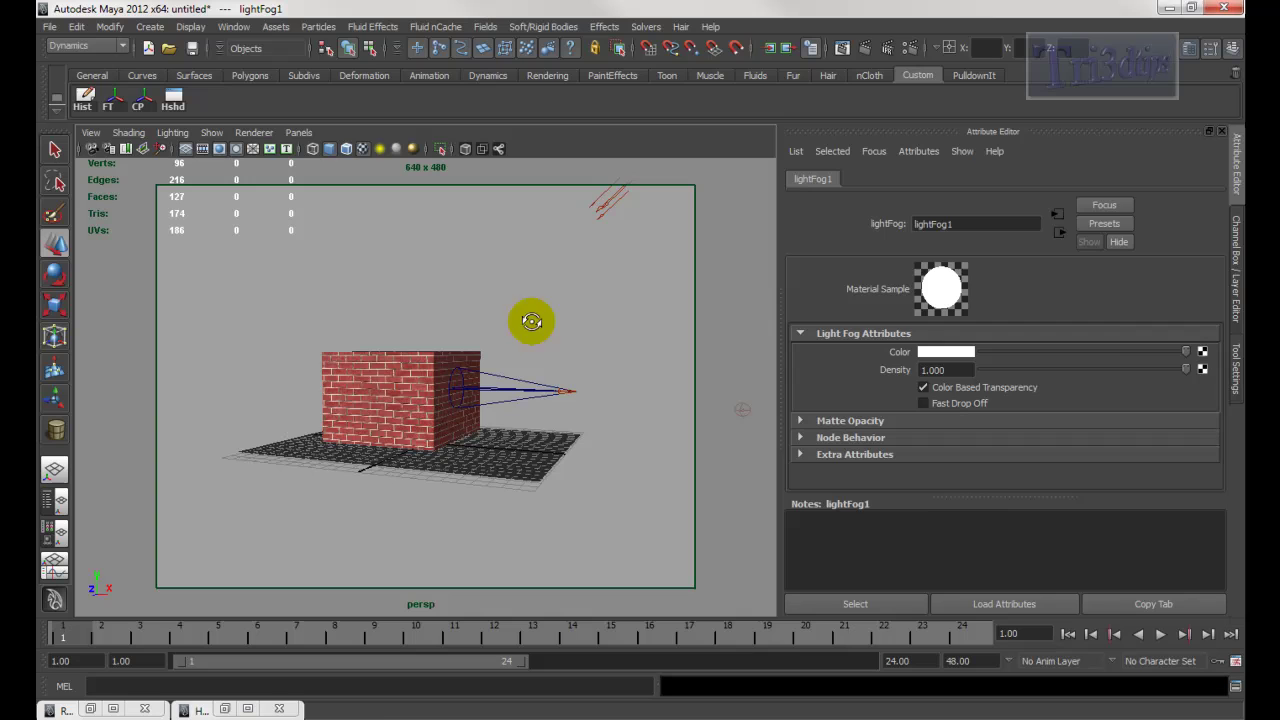
click(848, 48)
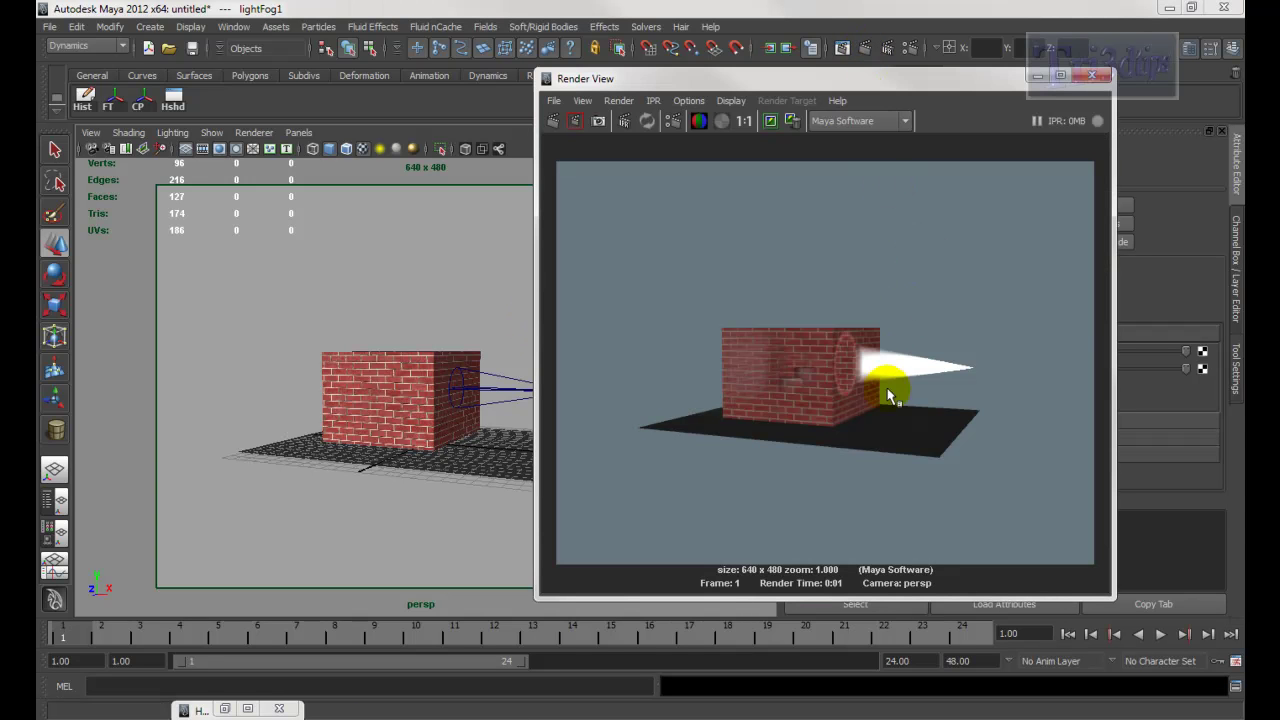
click(1038, 77)
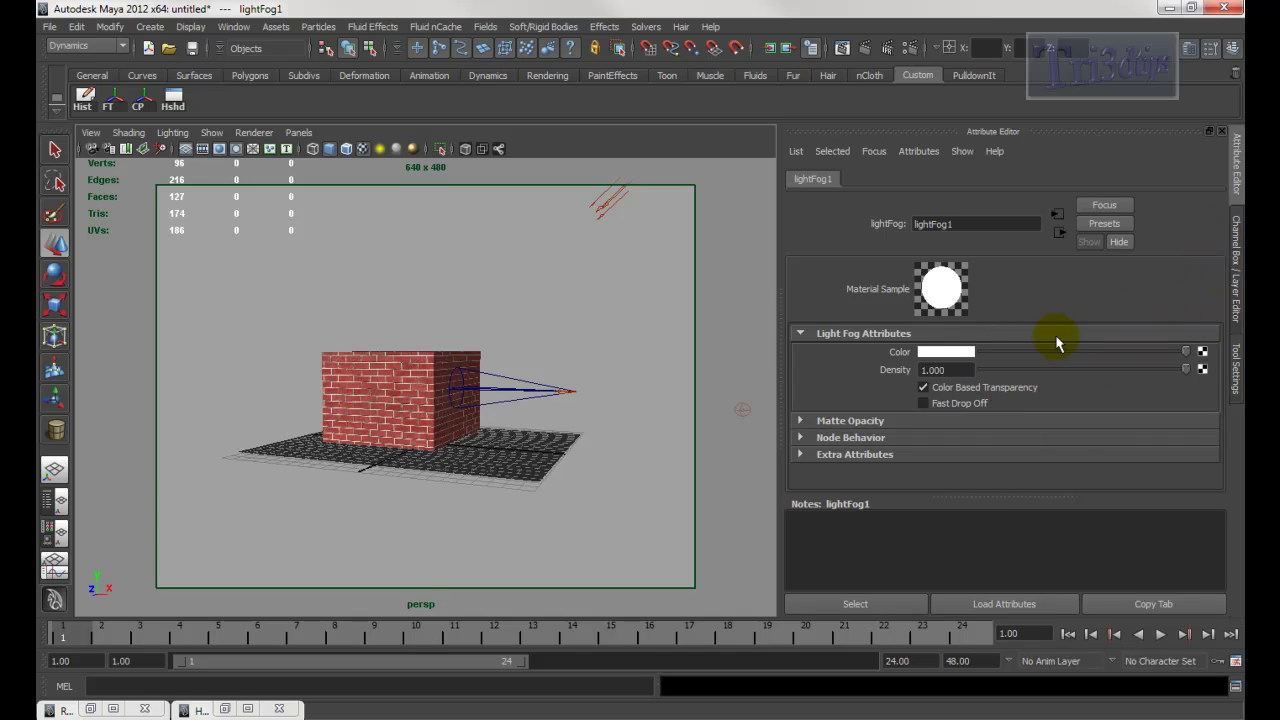
Darken the fog colour to near black, re-rendering after each change
drag(1134, 354, 1010, 368)
click(865, 49)
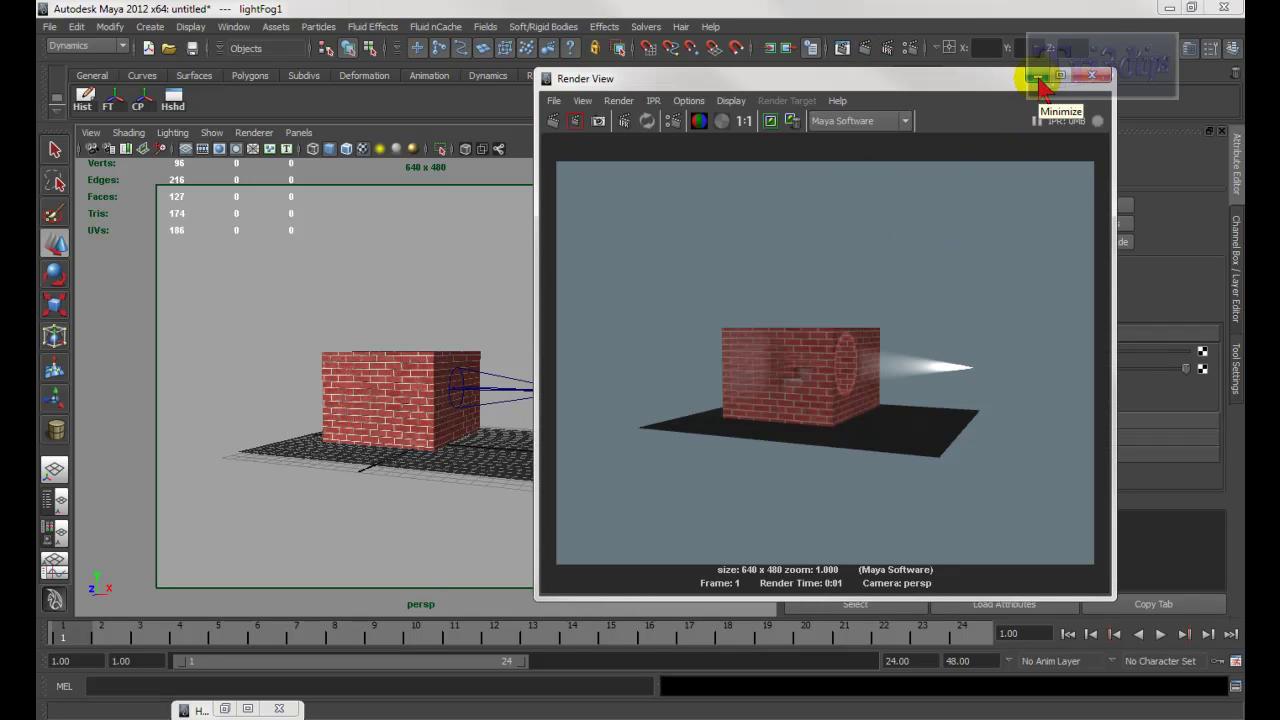
click(1038, 78)
click(996, 356)
click(866, 50)
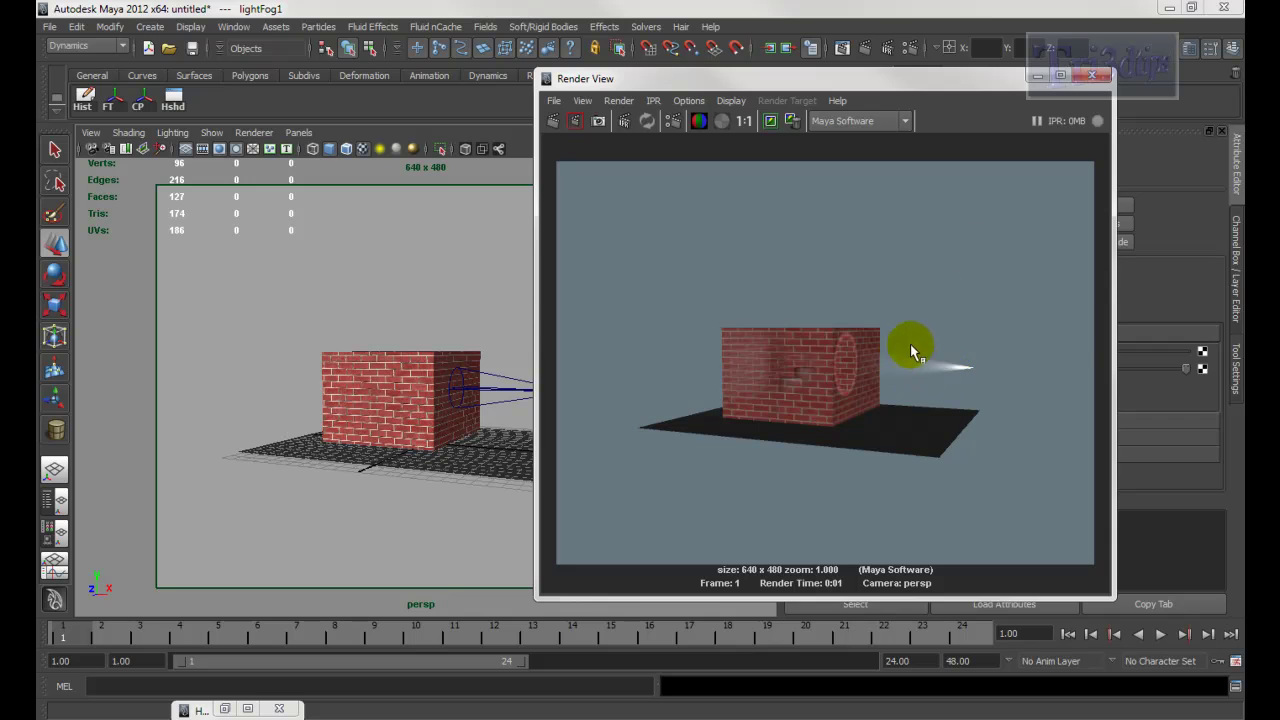
click(1038, 76)
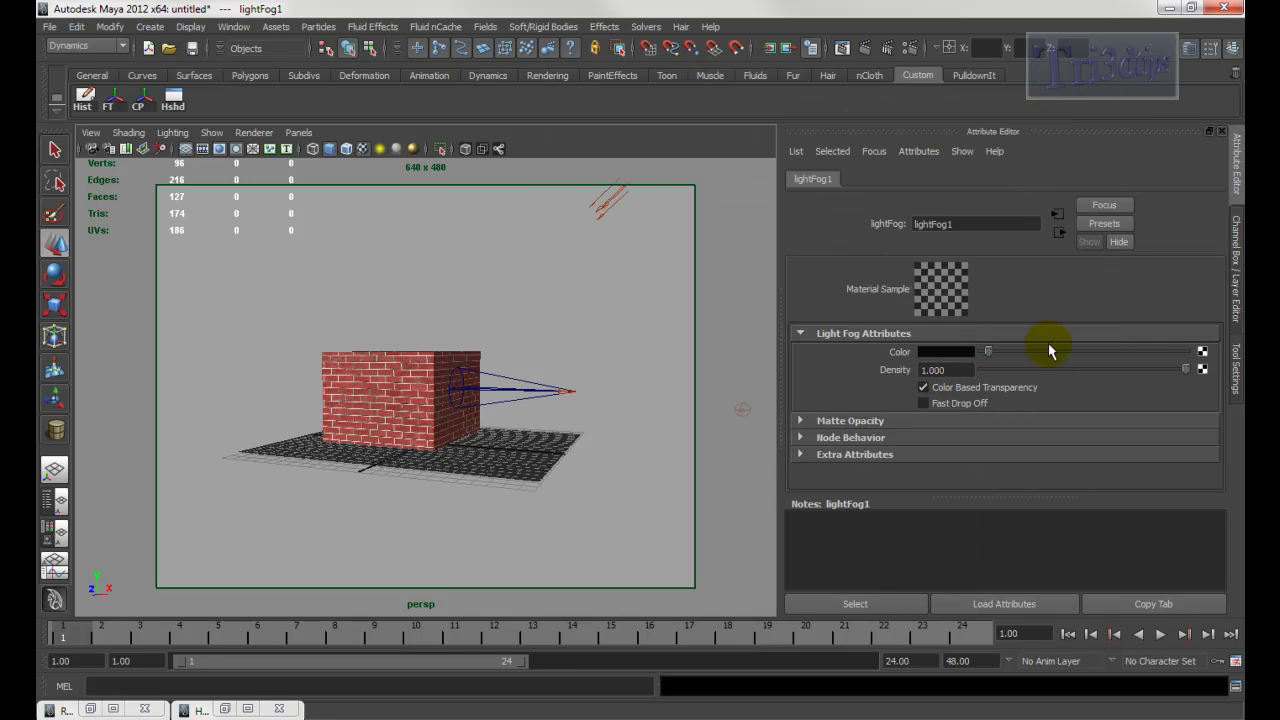
Restore the fog colour to white and tune lightFog1 Density to about 0.181 using region renders
drag(1063, 354, 1205, 367)
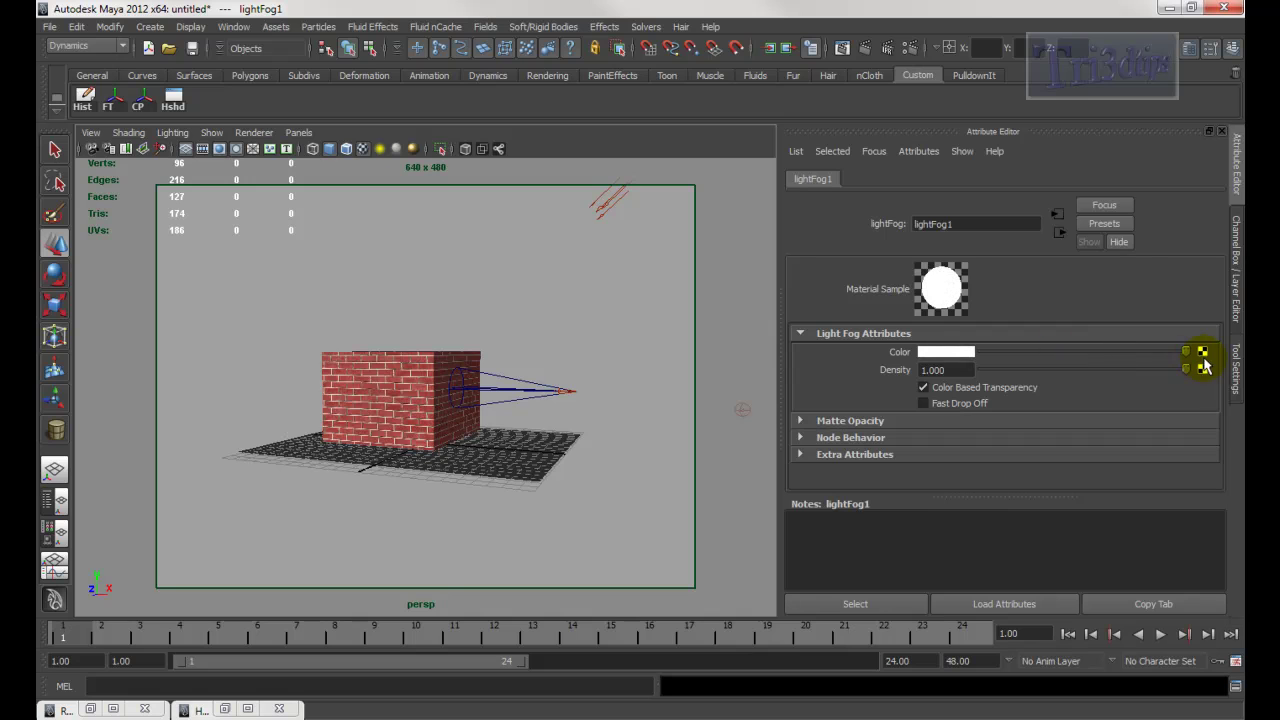
click(866, 48)
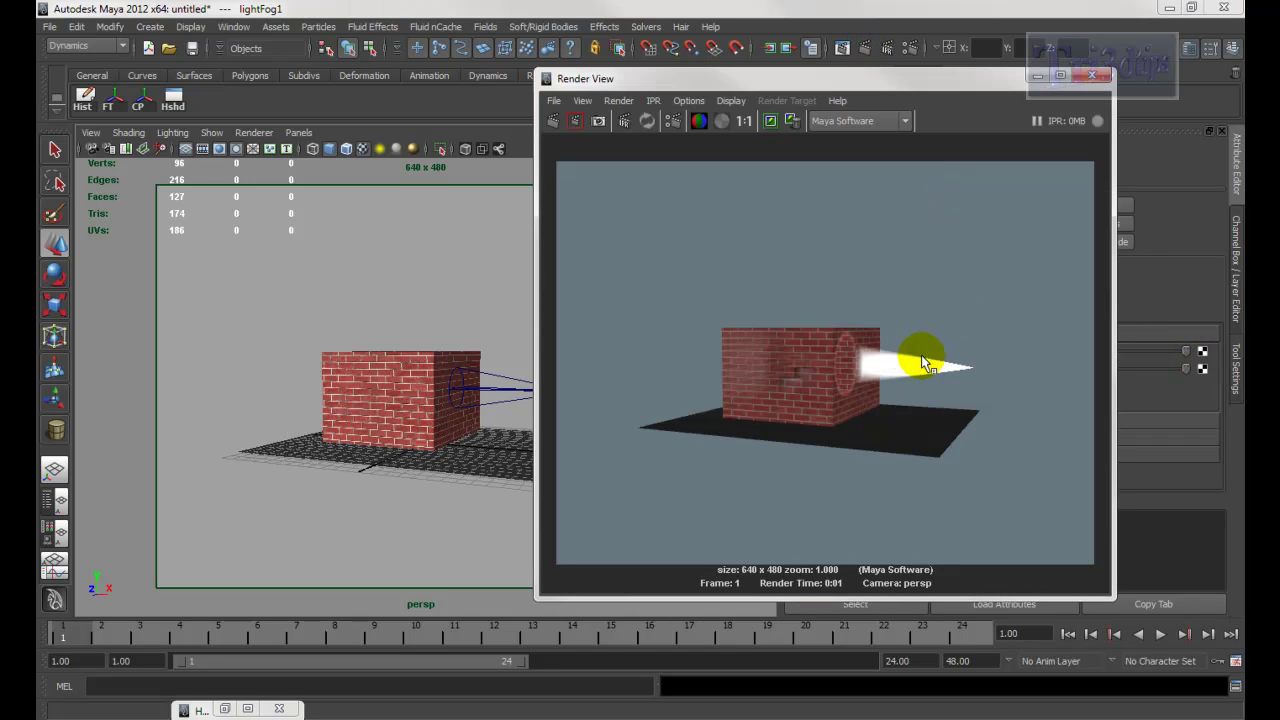
drag(986, 78, 606, 62)
drag(1050, 368, 1033, 373)
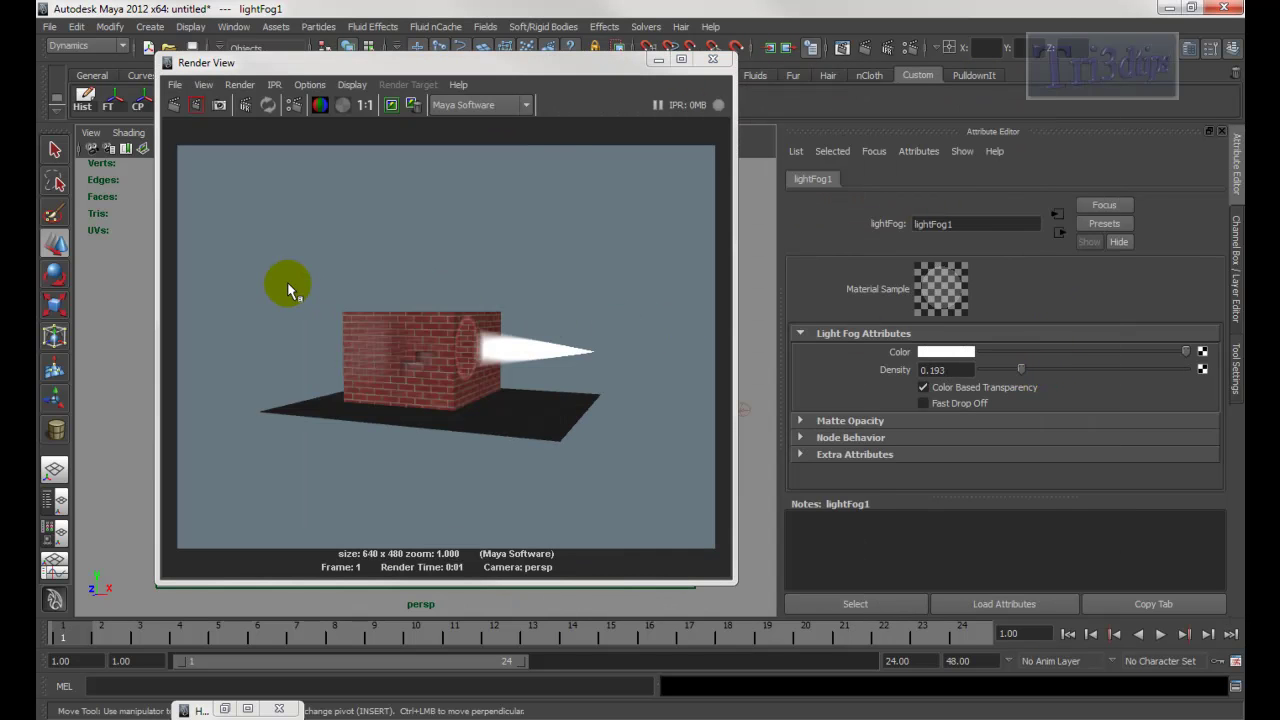
drag(294, 287, 713, 440)
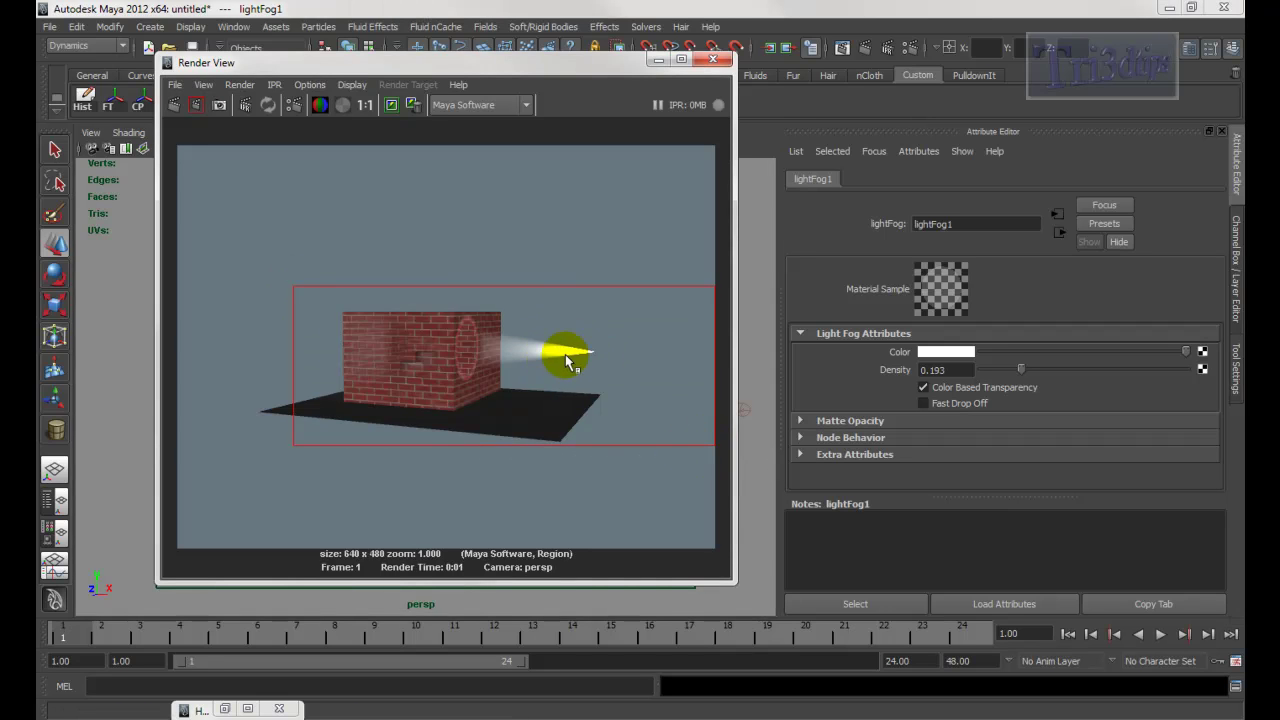
ctrl+drag(903, 364, 908, 371)
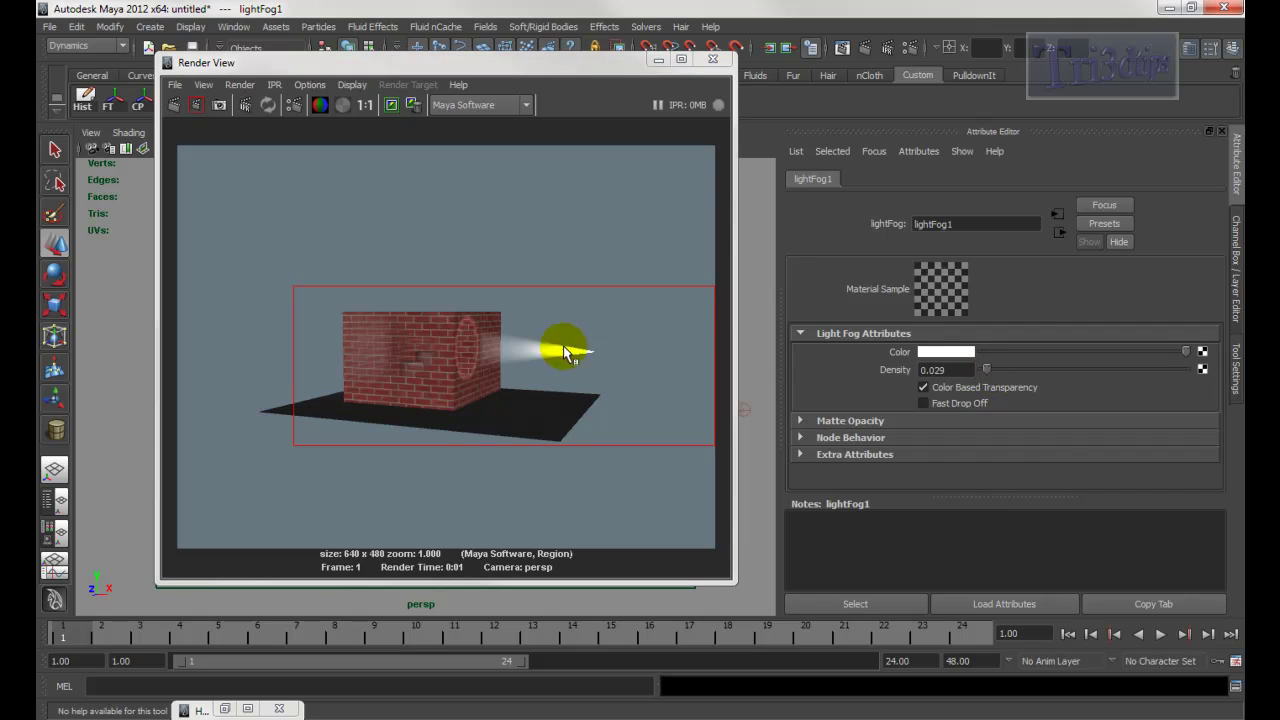
drag(433, 313, 642, 385)
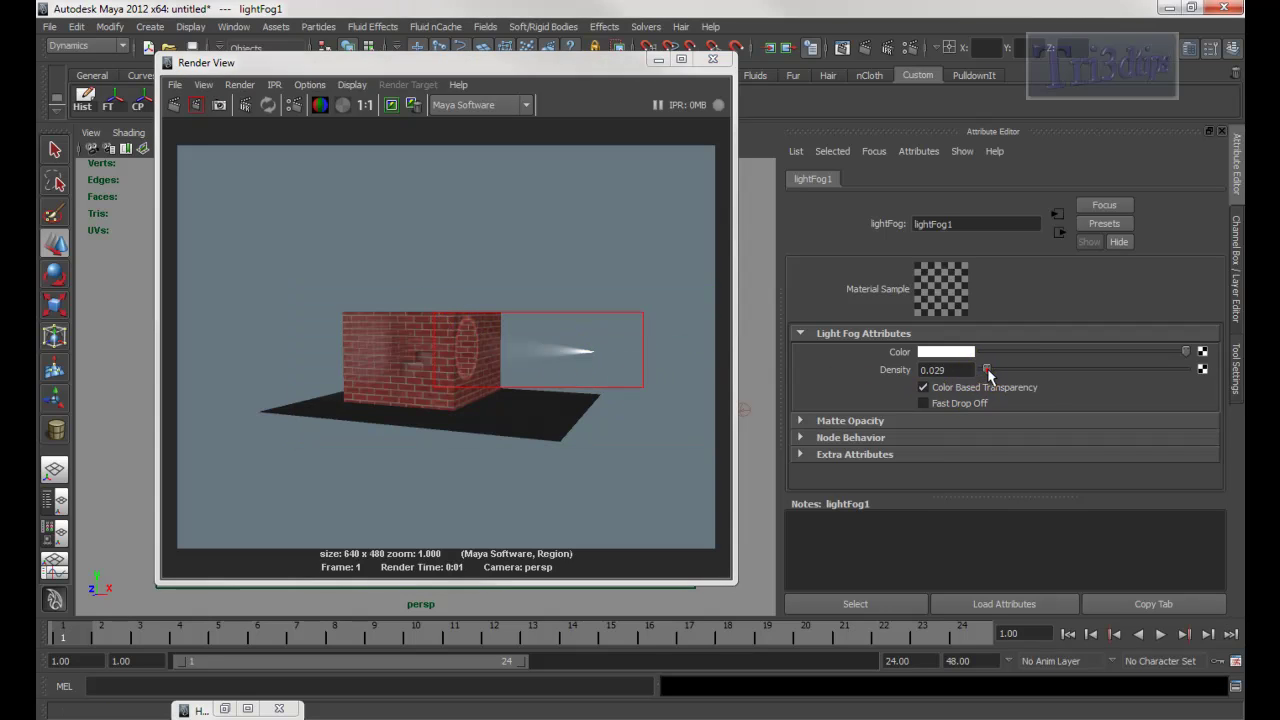
drag(986, 371, 1011, 380)
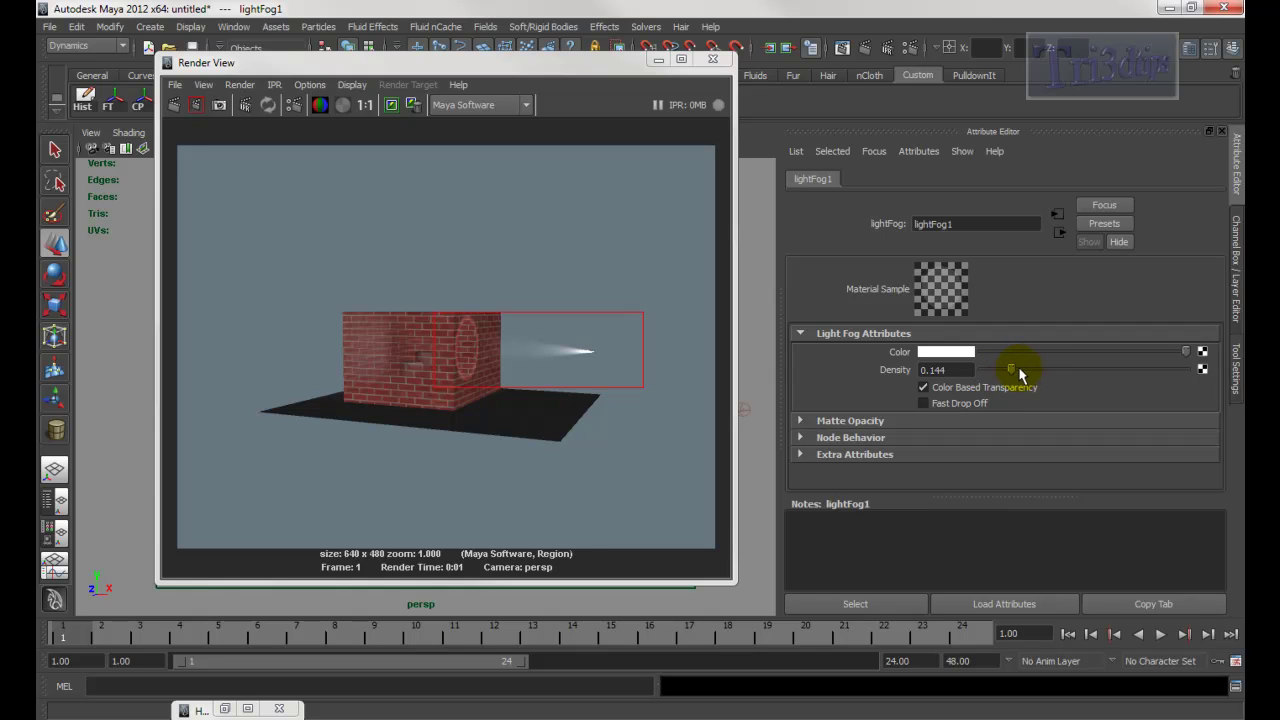
click(414, 291)
drag(316, 293, 691, 430)
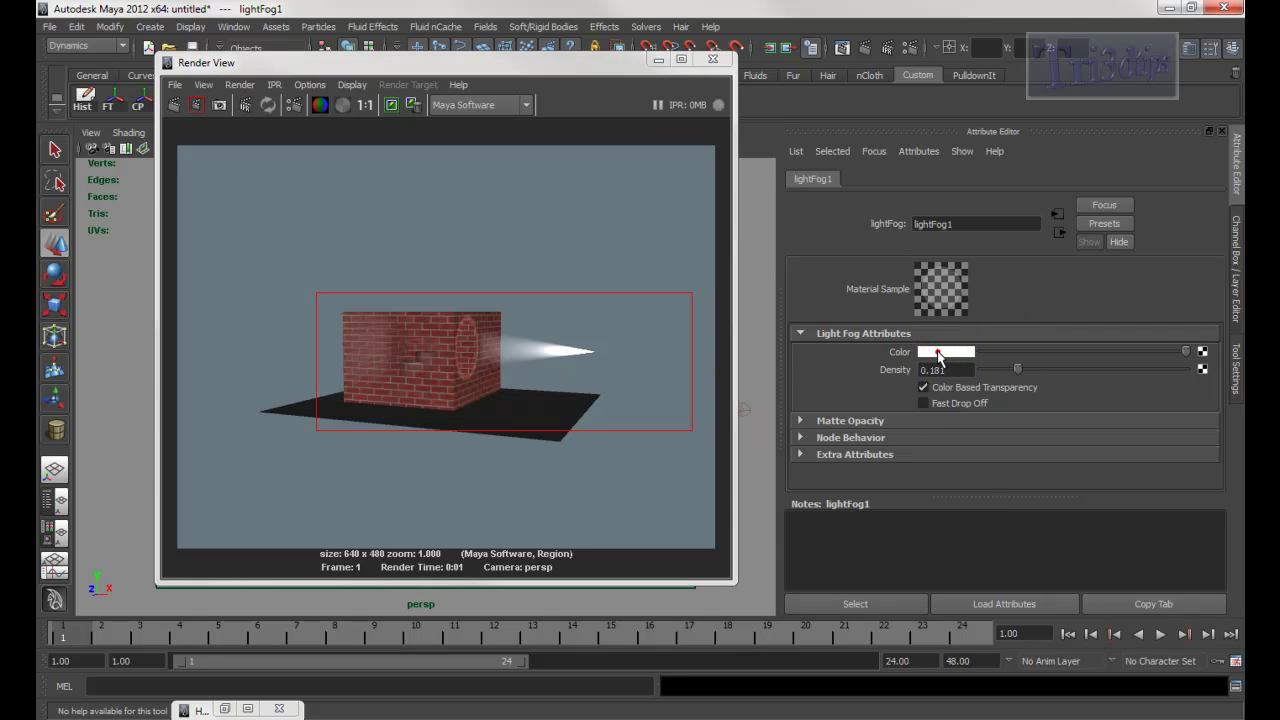
Set the fog colour to light blue (HSV 209, 0.616, 0.836) and region-render the beam
click(938, 353)
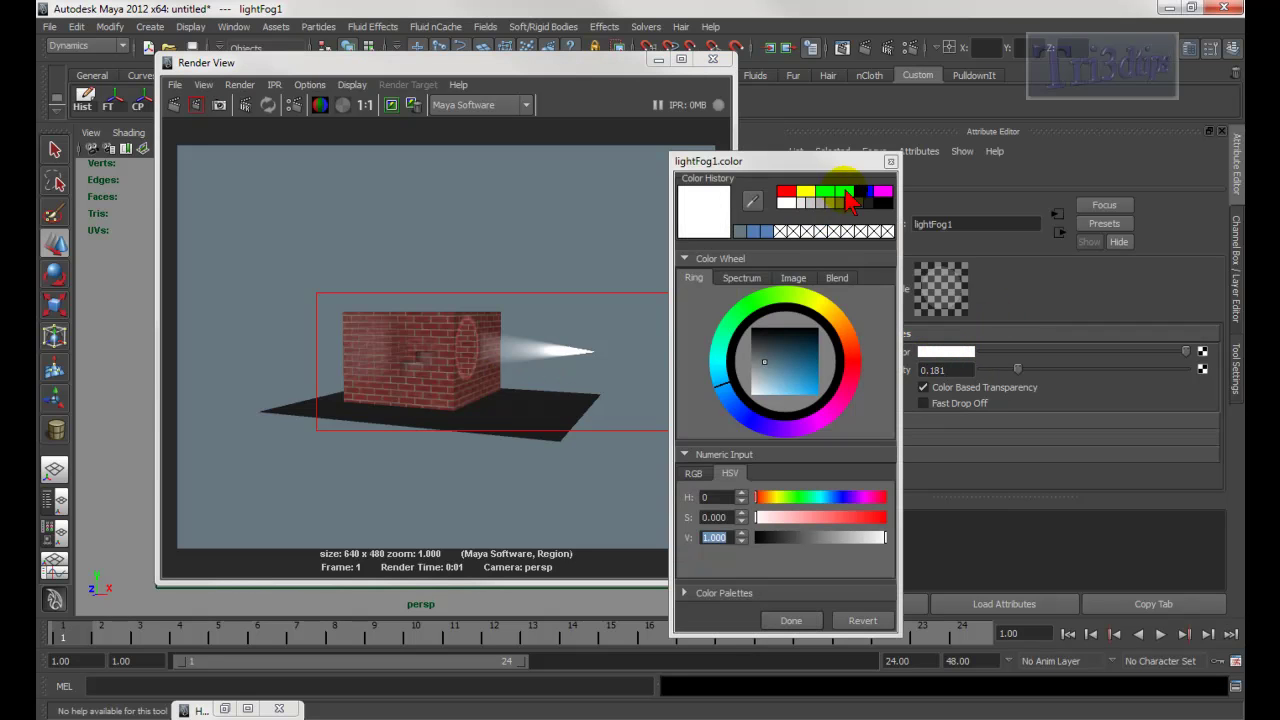
click(864, 191)
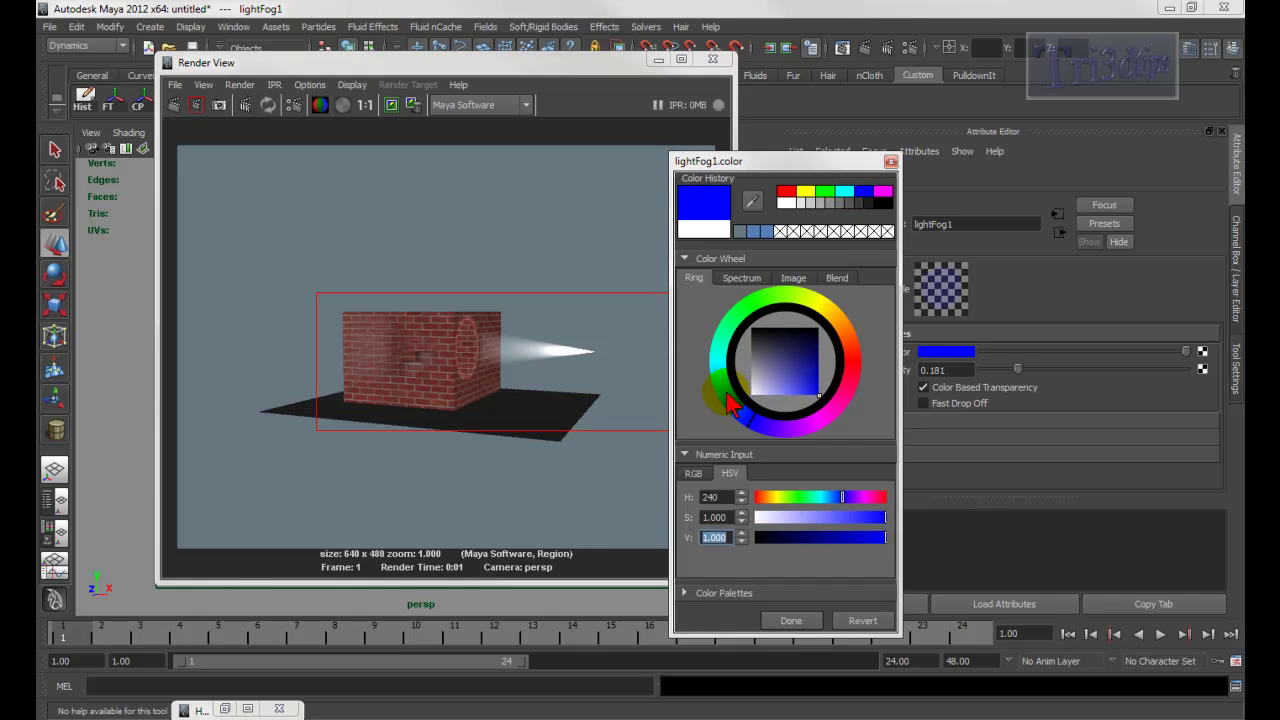
click(728, 403)
click(789, 619)
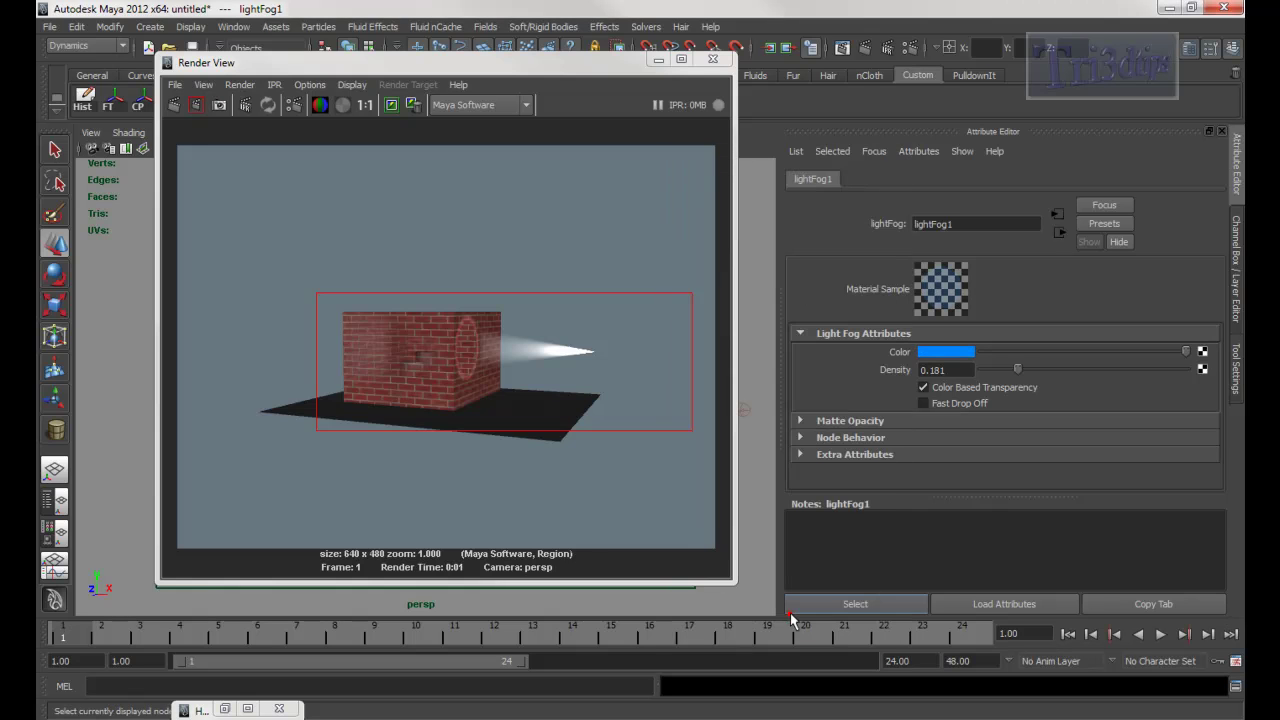
click(957, 352)
click(840, 540)
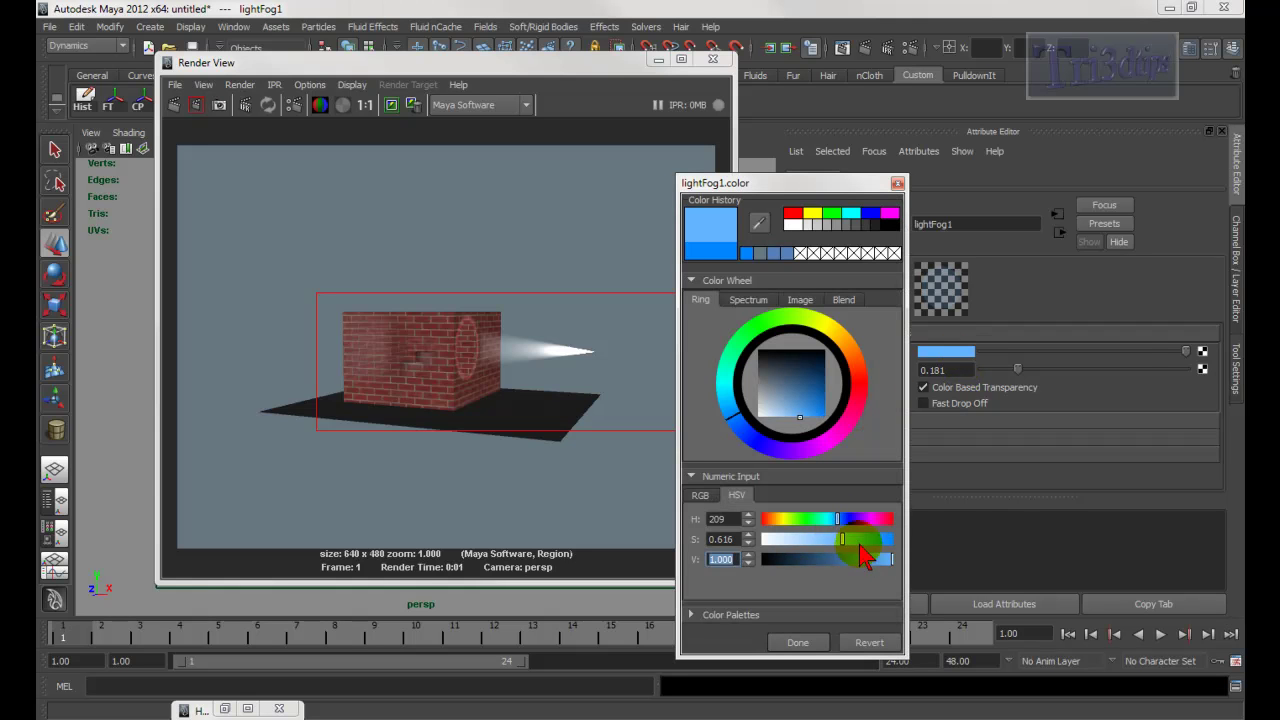
click(871, 560)
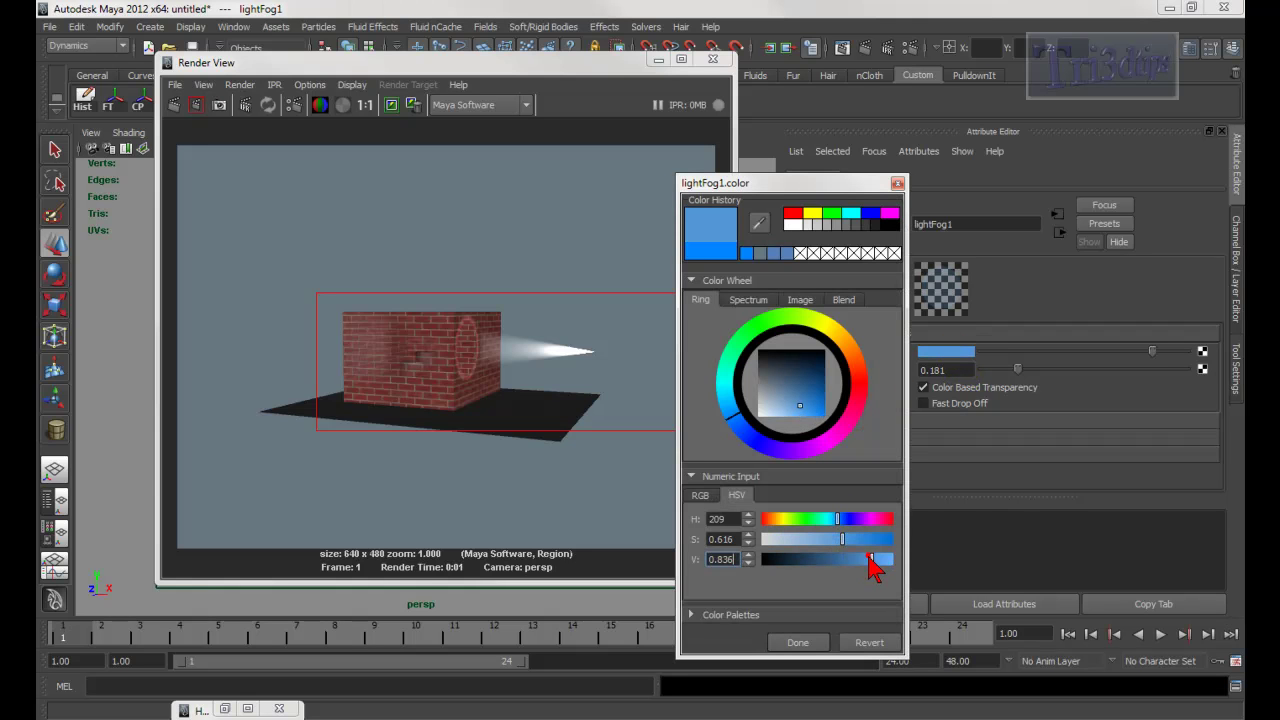
click(797, 645)
drag(332, 298, 684, 437)
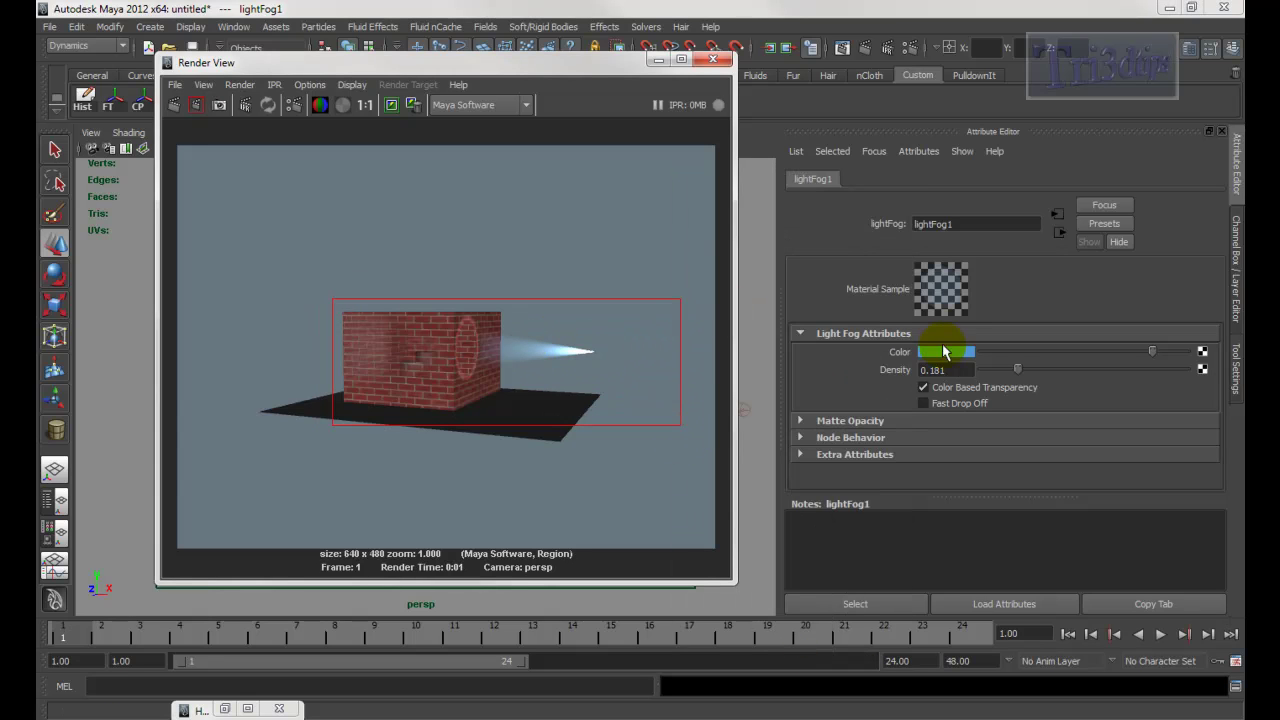
Select the spotlight and try wider Fog Spread values, settling at 0.969 with region renders
click(1060, 235)
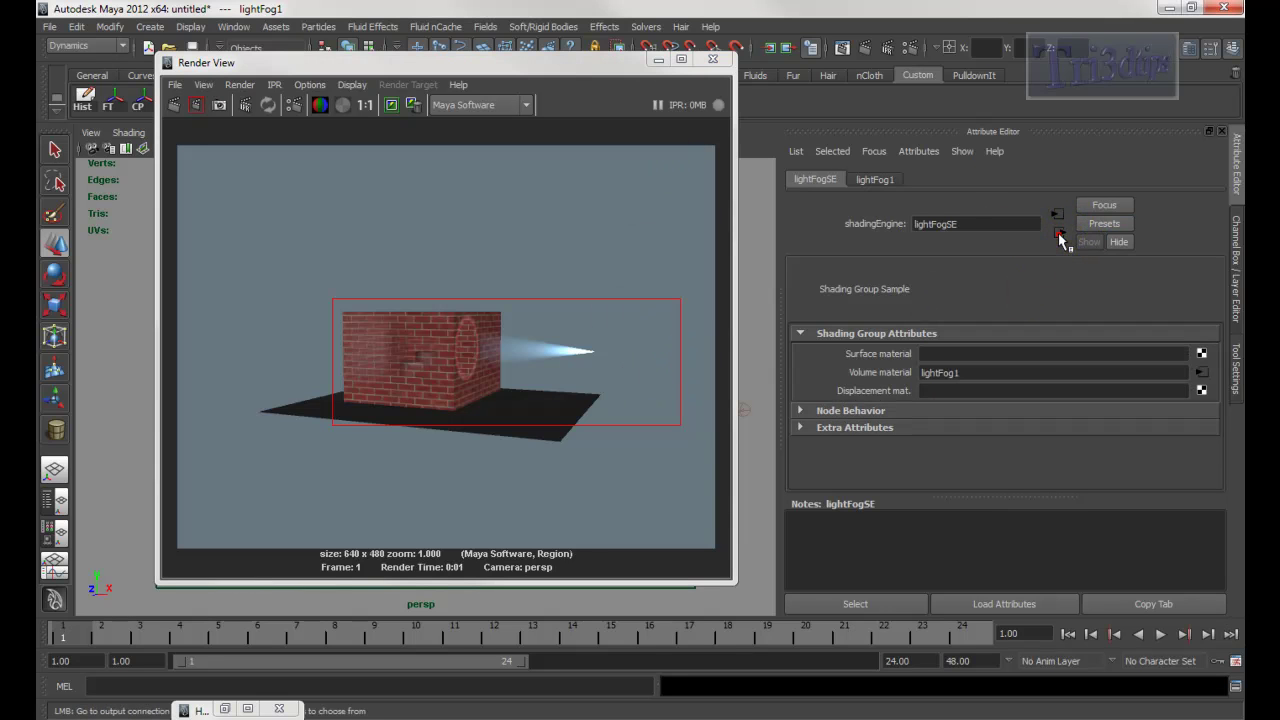
click(658, 59)
click(525, 372)
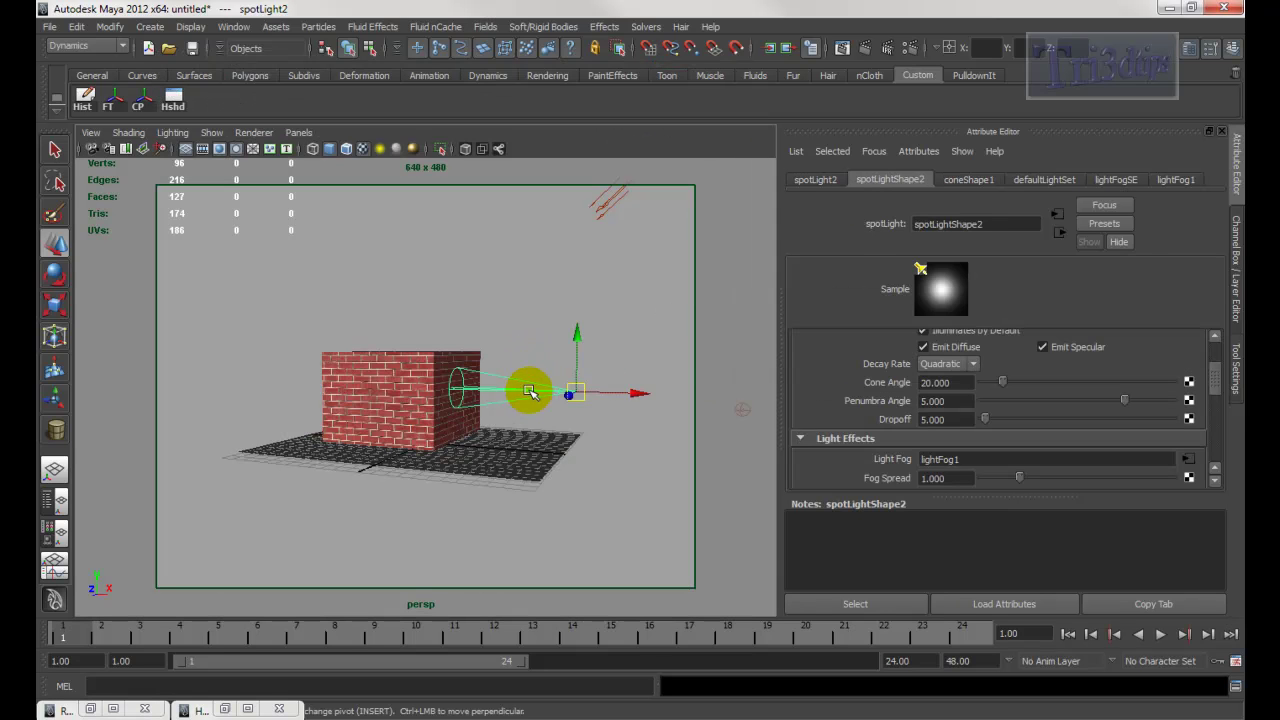
scroll(1214, 381, down, 3)
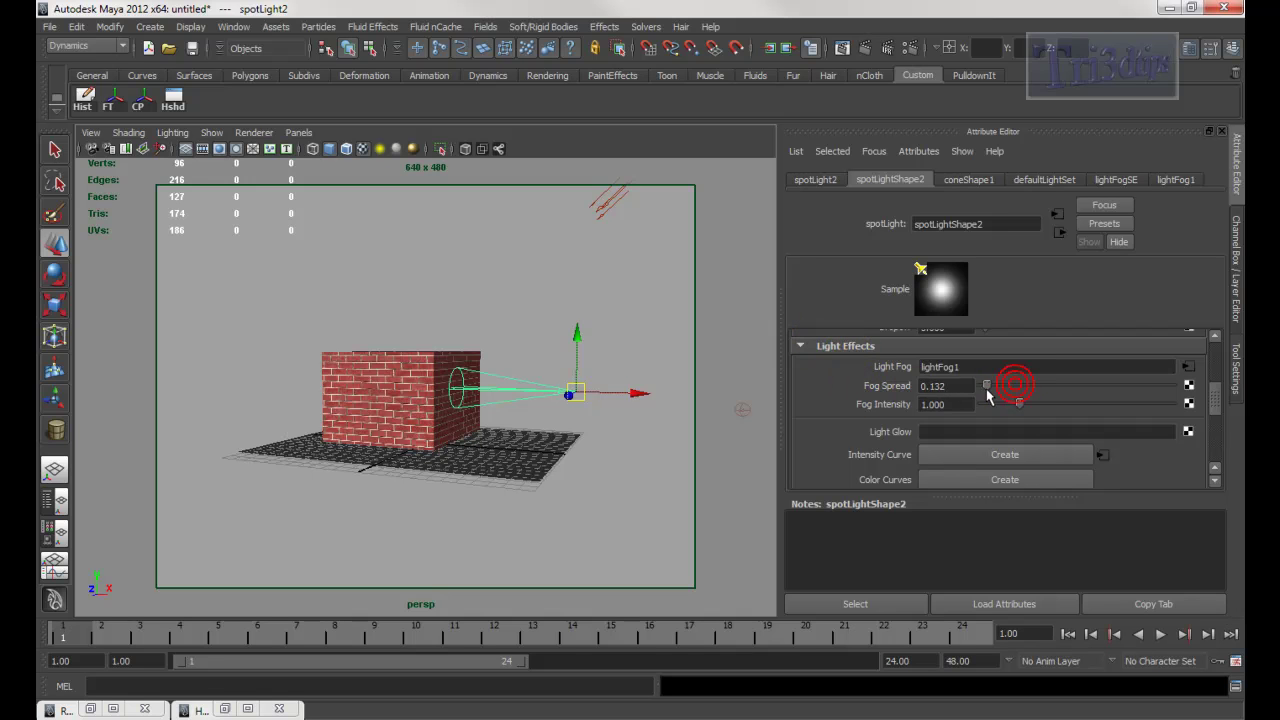
click(865, 48)
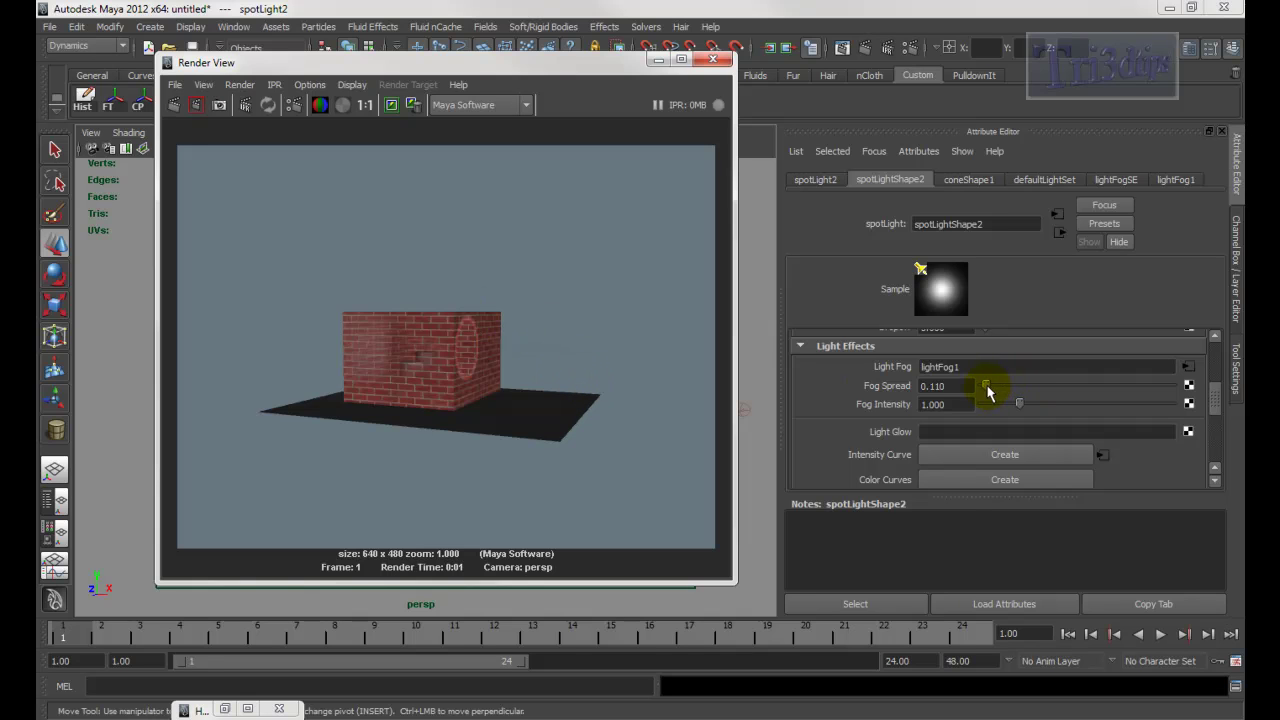
drag(987, 388, 1019, 390)
drag(325, 276, 690, 426)
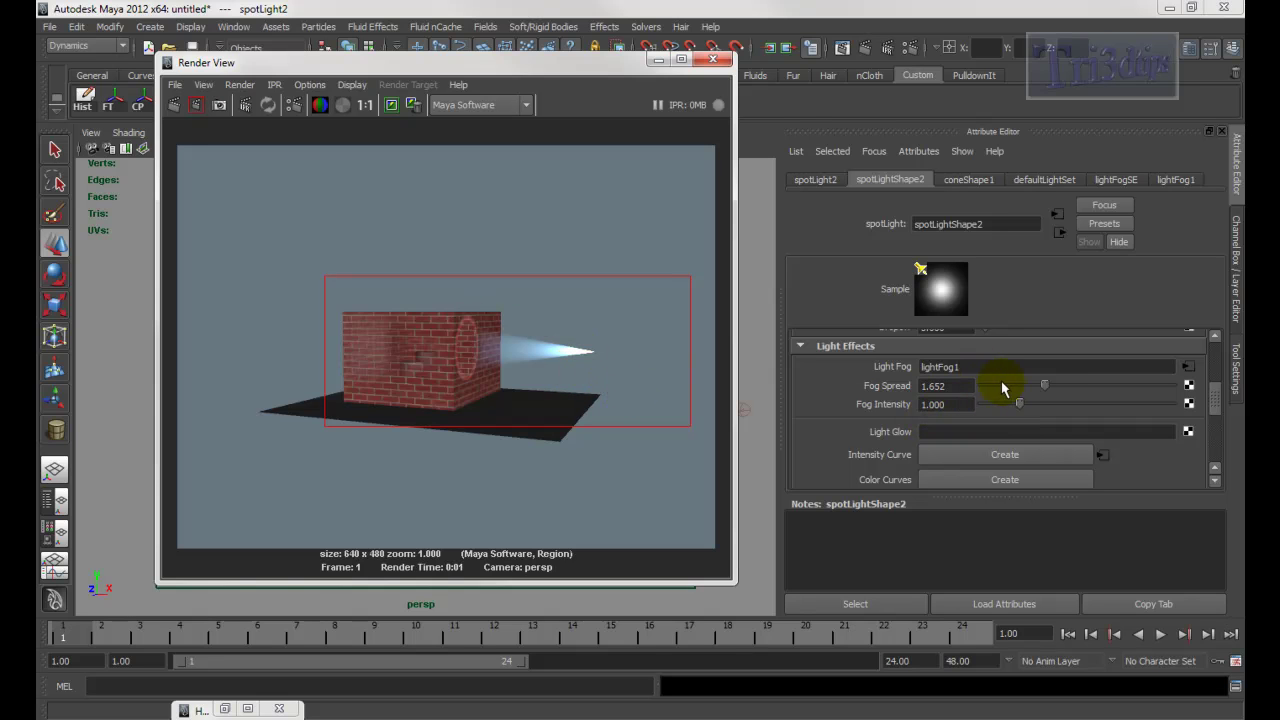
drag(1036, 386, 1133, 388)
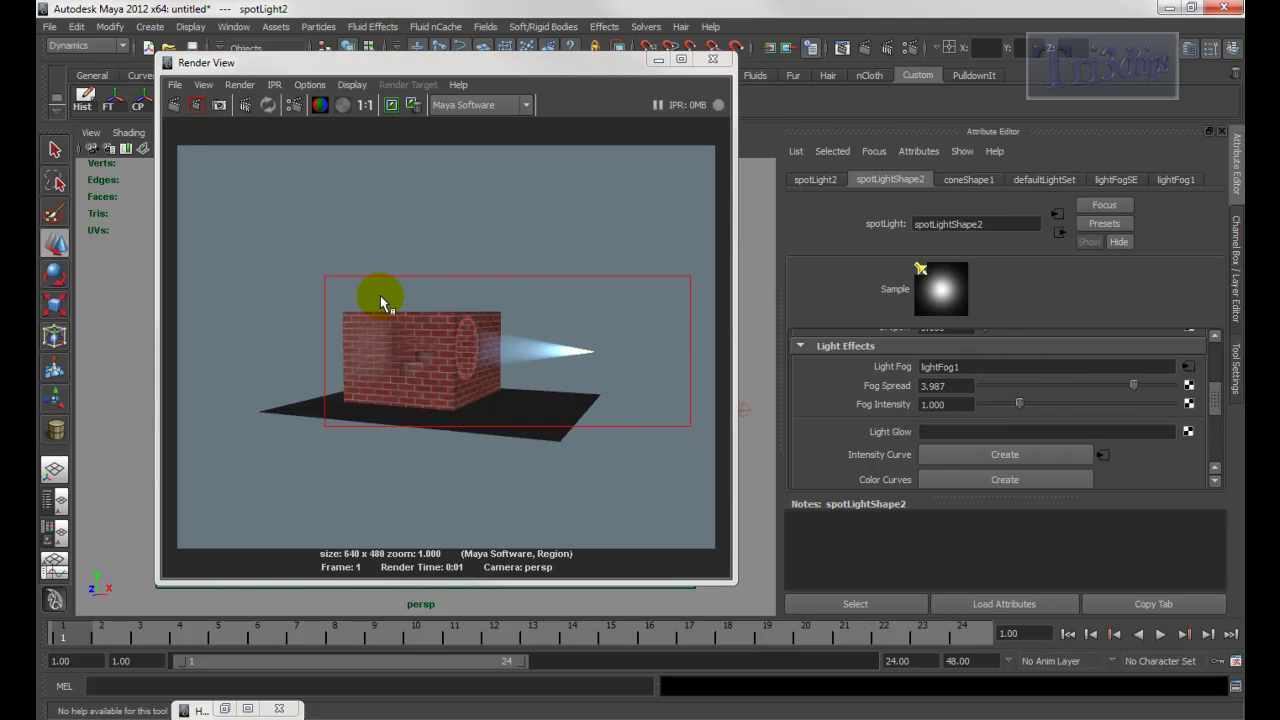
drag(315, 278, 714, 459)
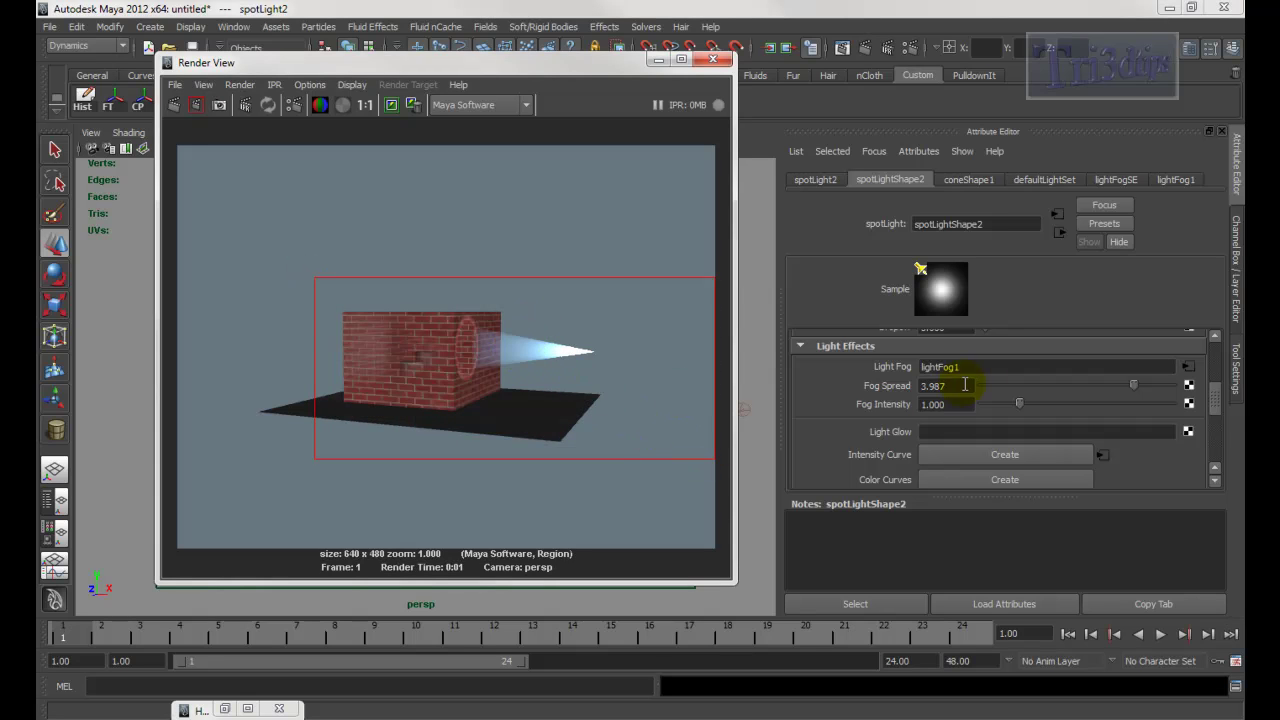
click(1021, 388)
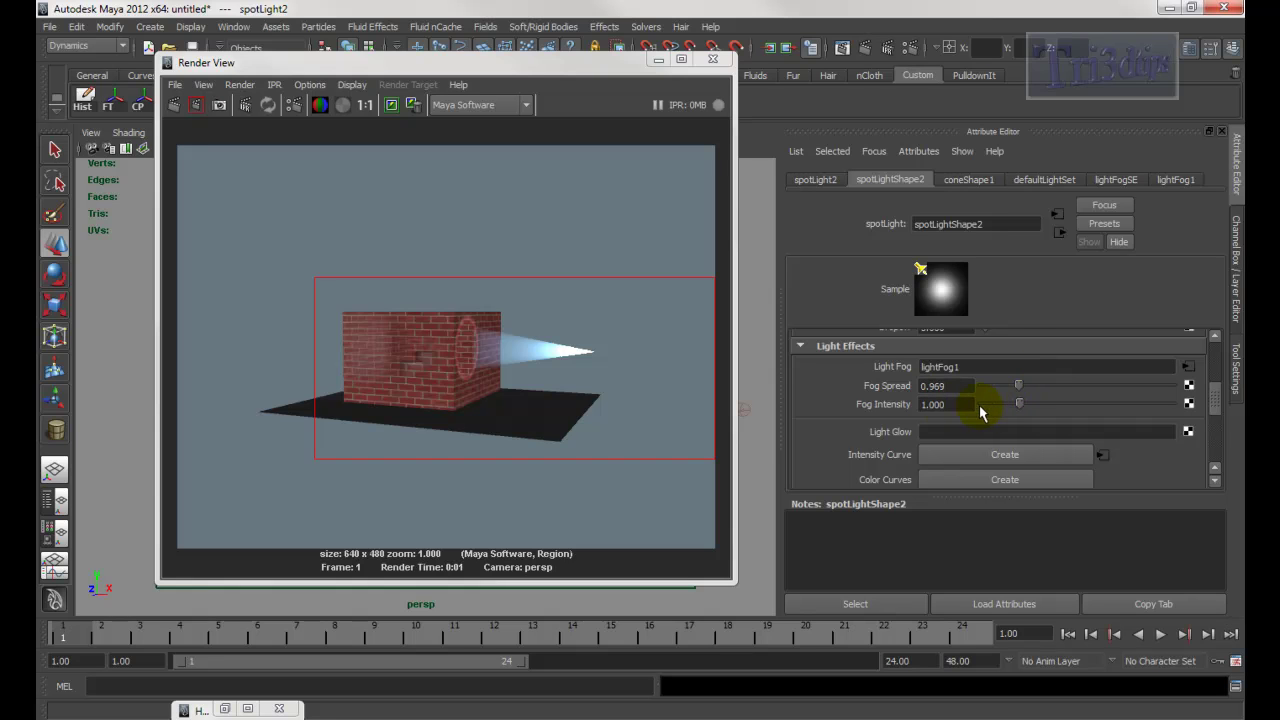
Set the spotlight's Fog Intensity to 0.727, comparing region renders at 0.600 and 0.727
drag(988, 412, 986, 412)
drag(330, 274, 663, 421)
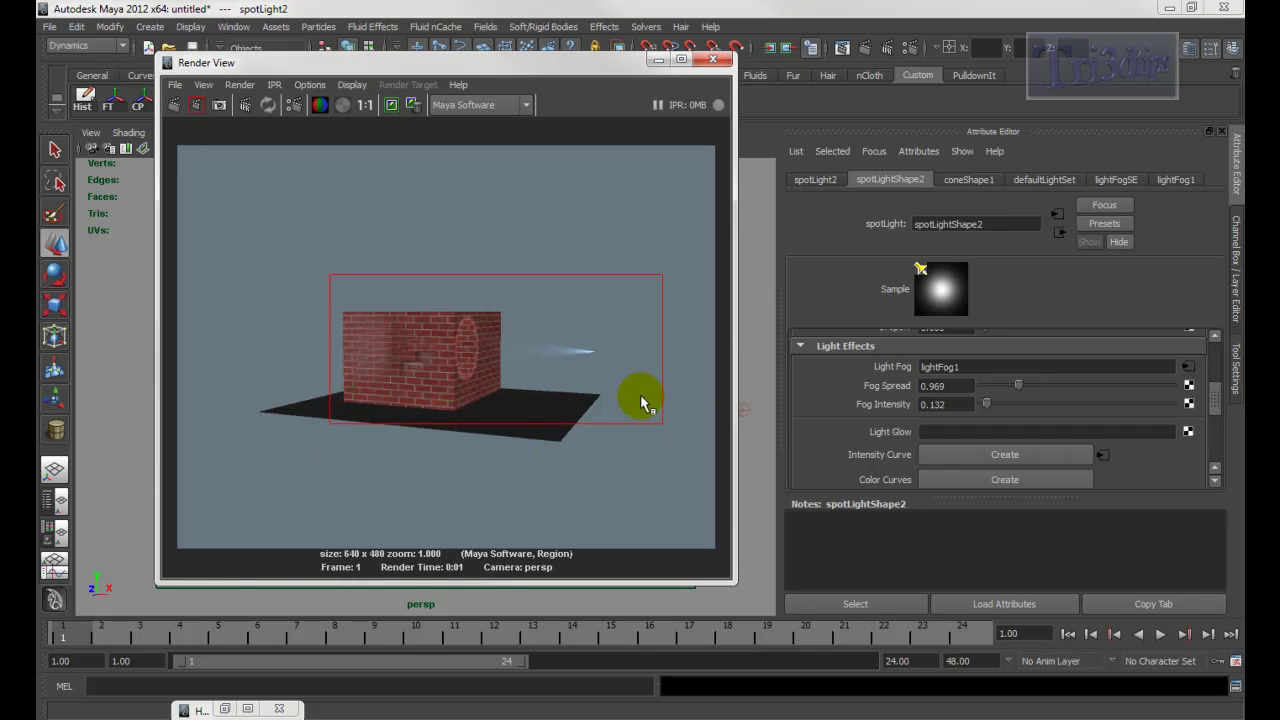
click(964, 403)
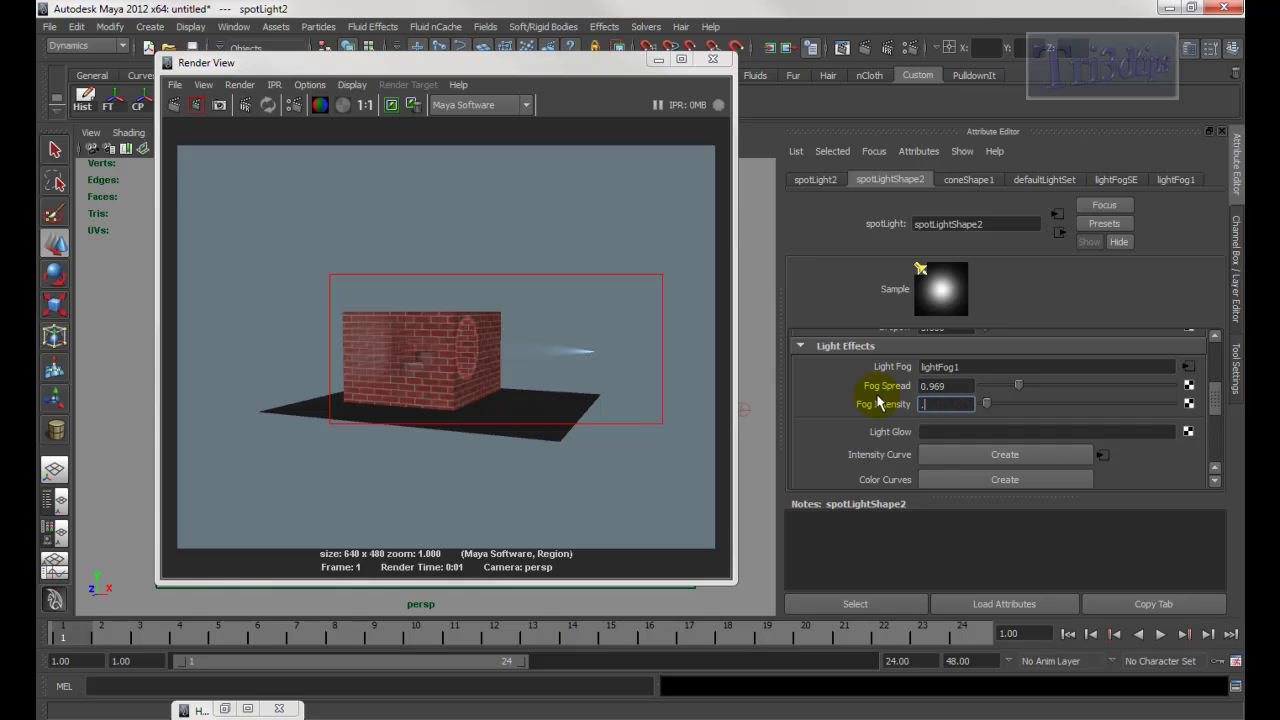
drag(305, 282, 714, 412)
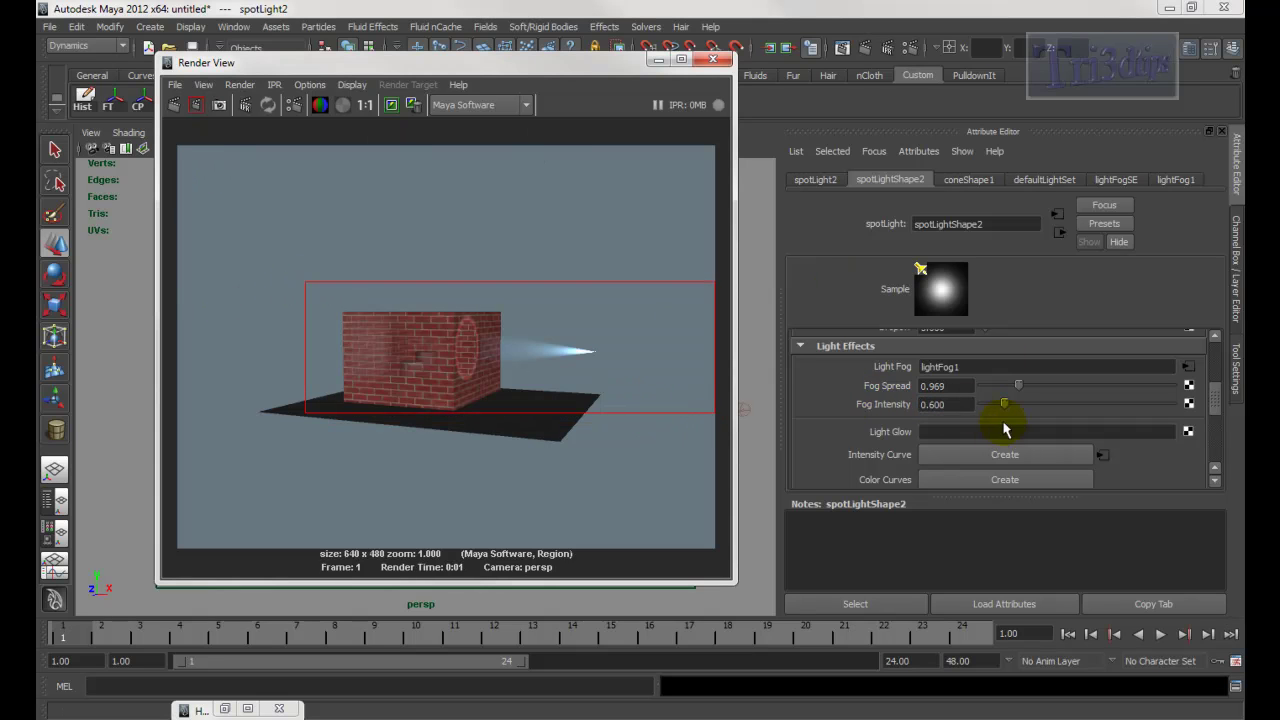
drag(1007, 412, 1011, 412)
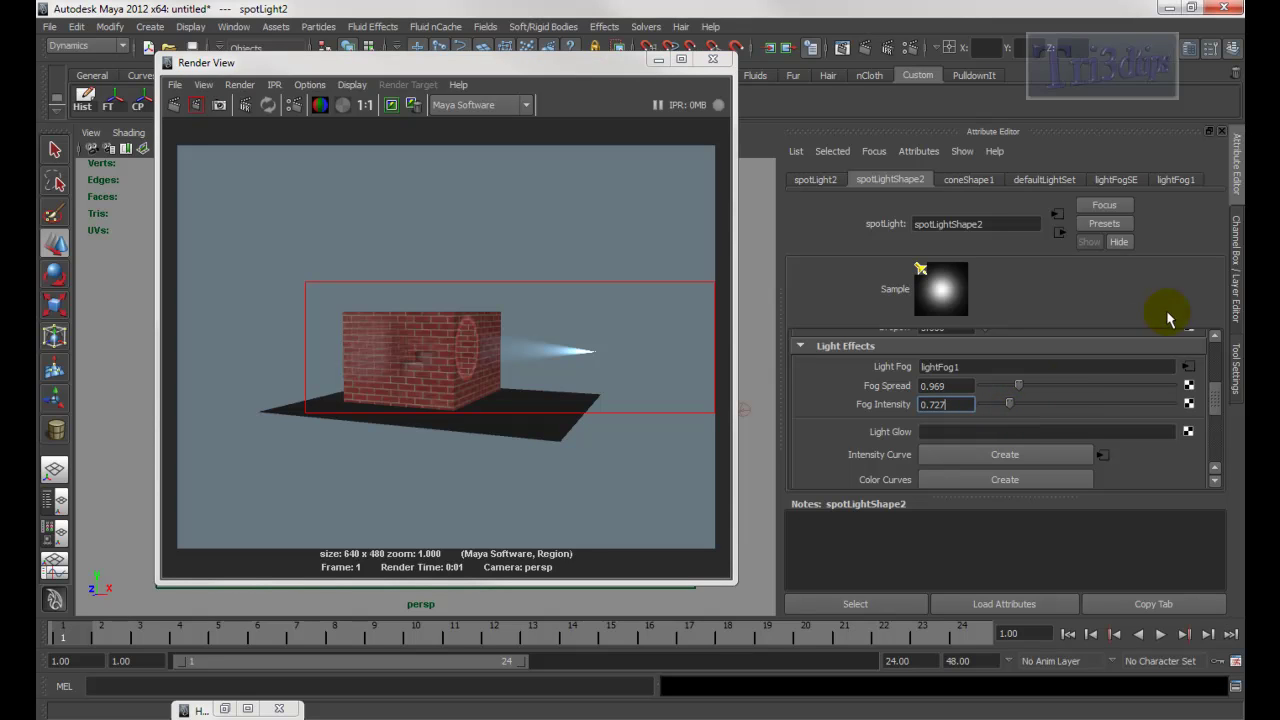
drag(1213, 400, 1214, 395)
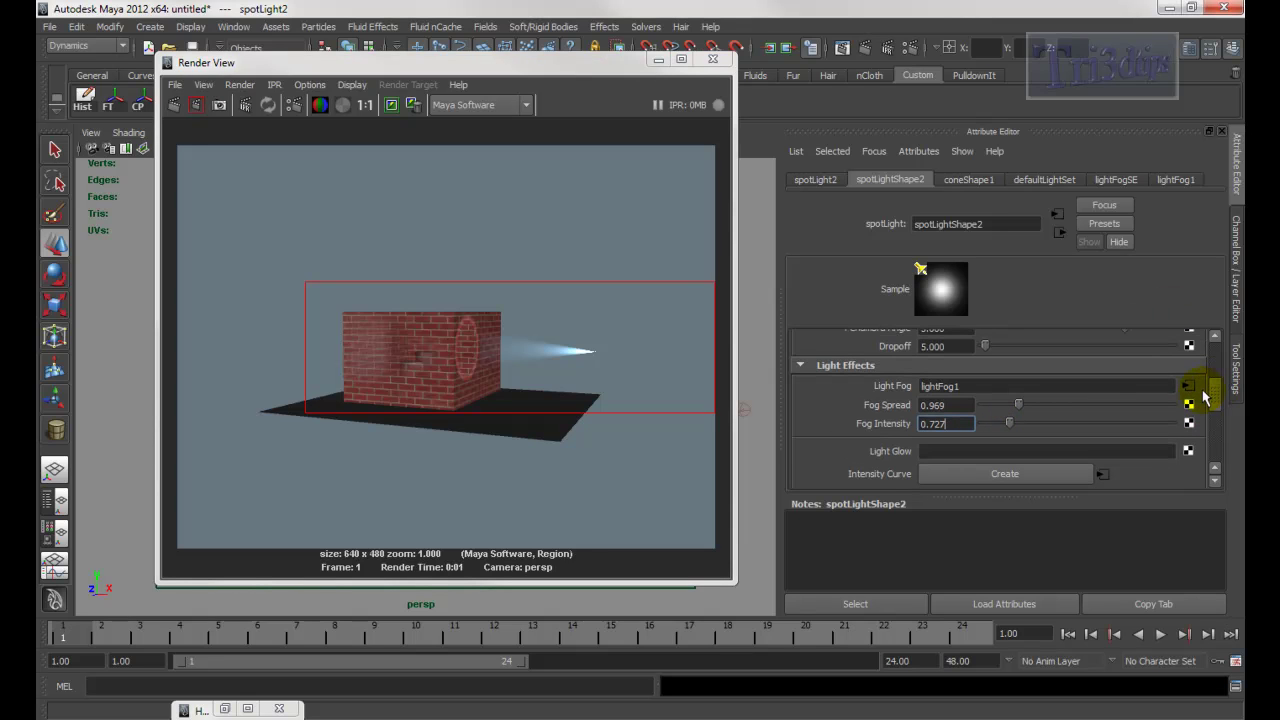
click(1189, 387)
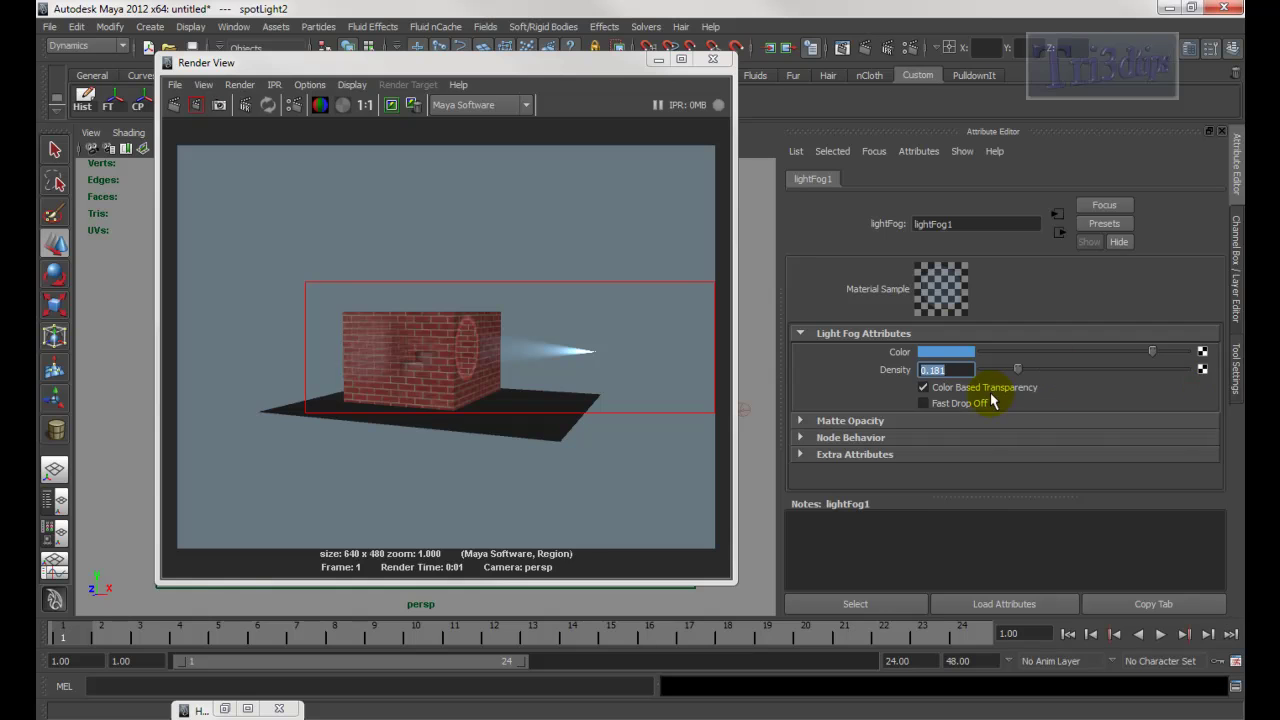
Set lightFog1 Density to 0.325, move the camera closer to the box, and render the full frame
double_click(932, 370)
drag(300, 278, 649, 417)
click(659, 59)
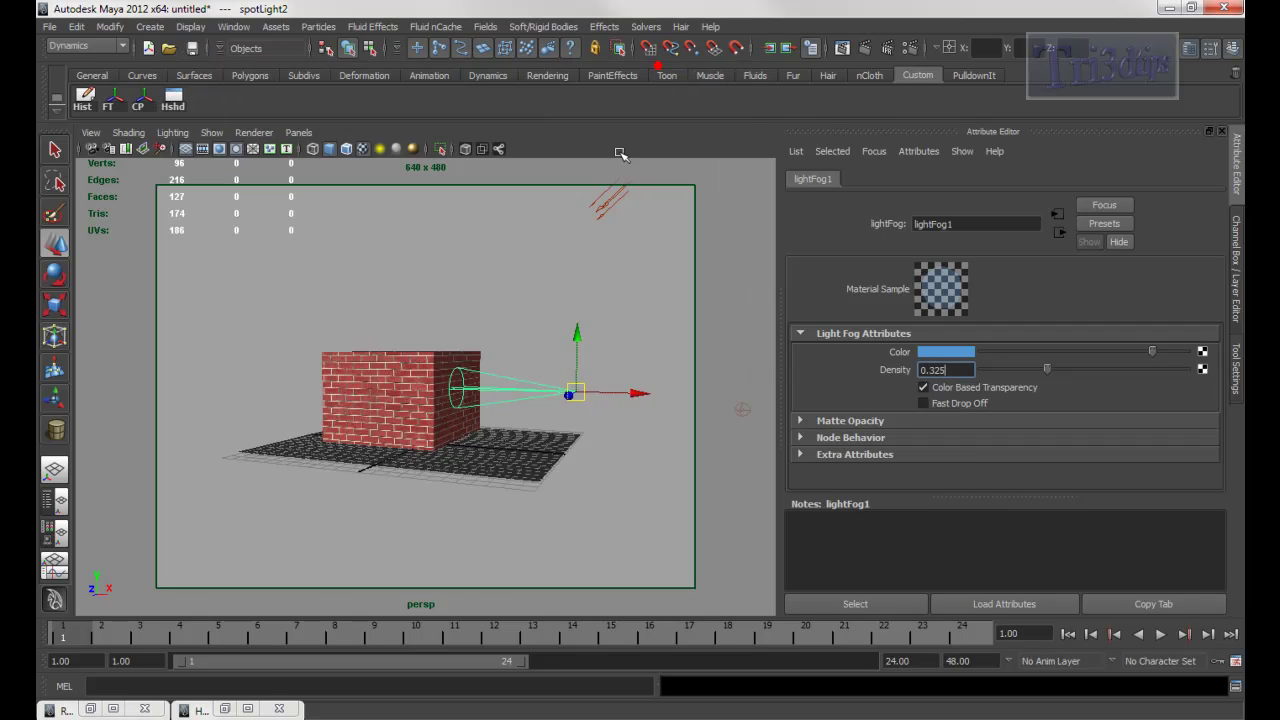
alt+drag(603, 226, 487, 352)
alt+right_drag(566, 294, 560, 294)
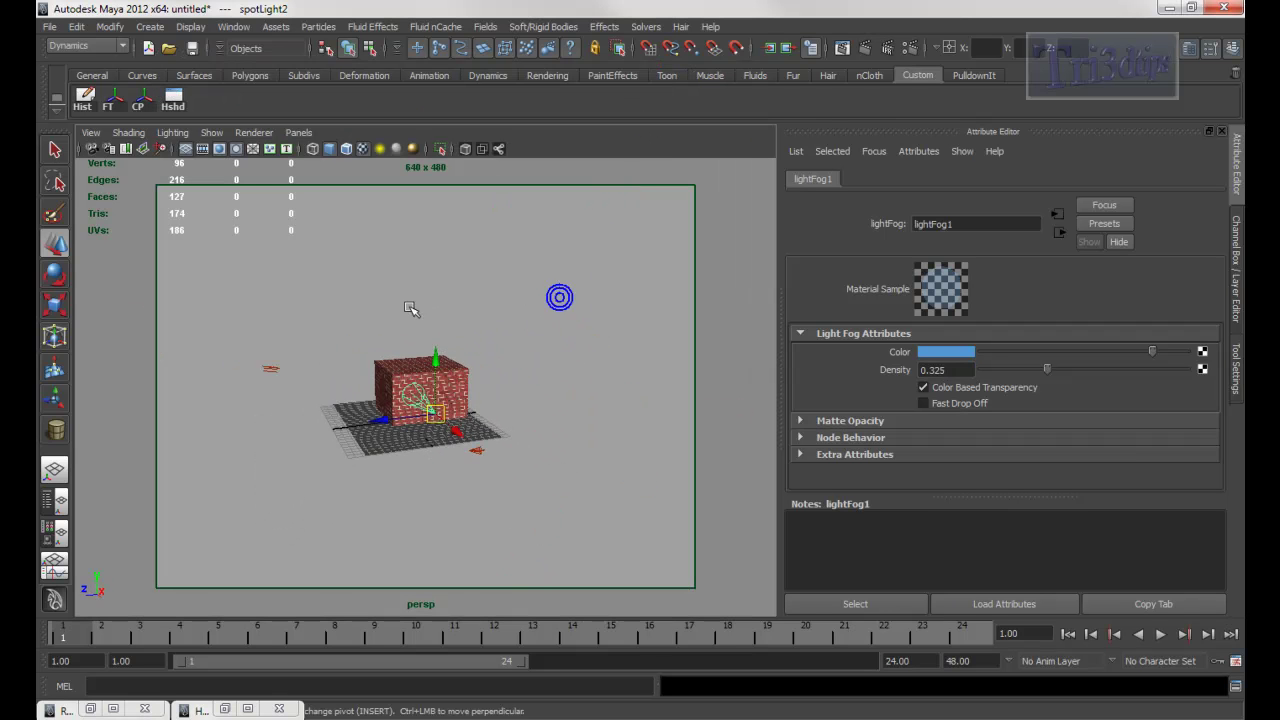
alt+middle_drag(466, 320, 491, 317)
alt+right_drag(491, 317, 563, 346)
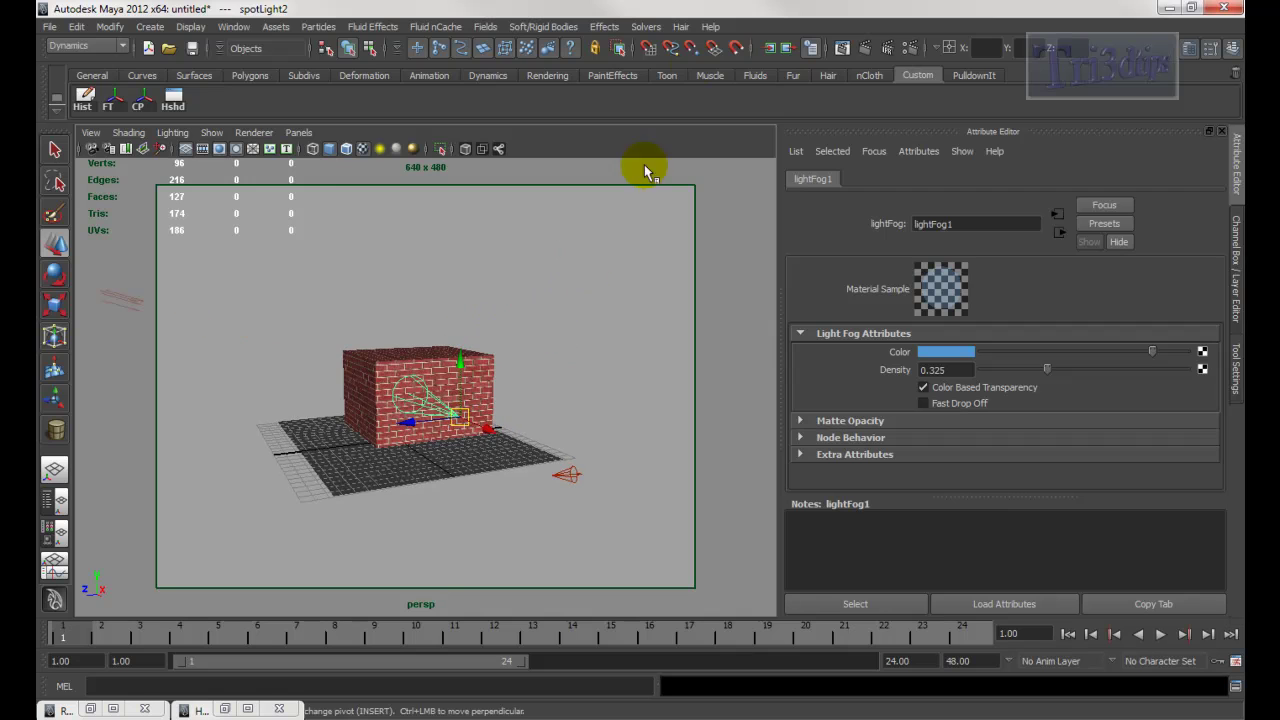
click(862, 48)
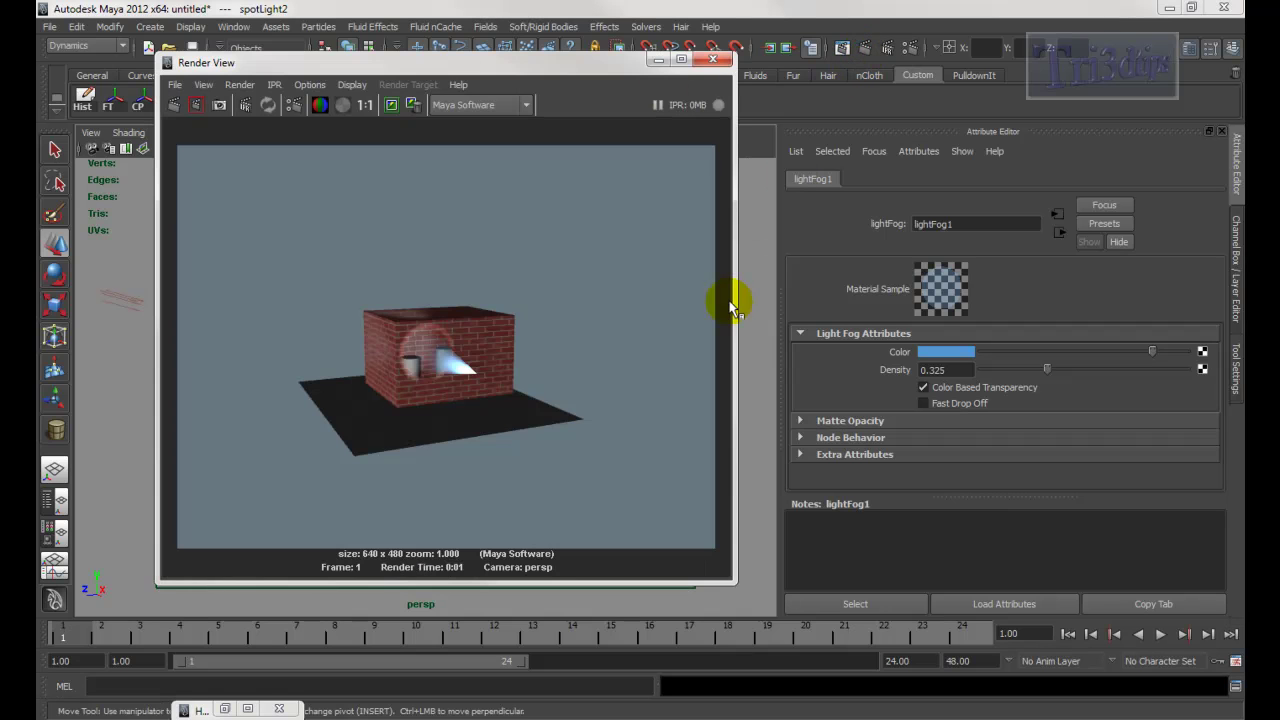